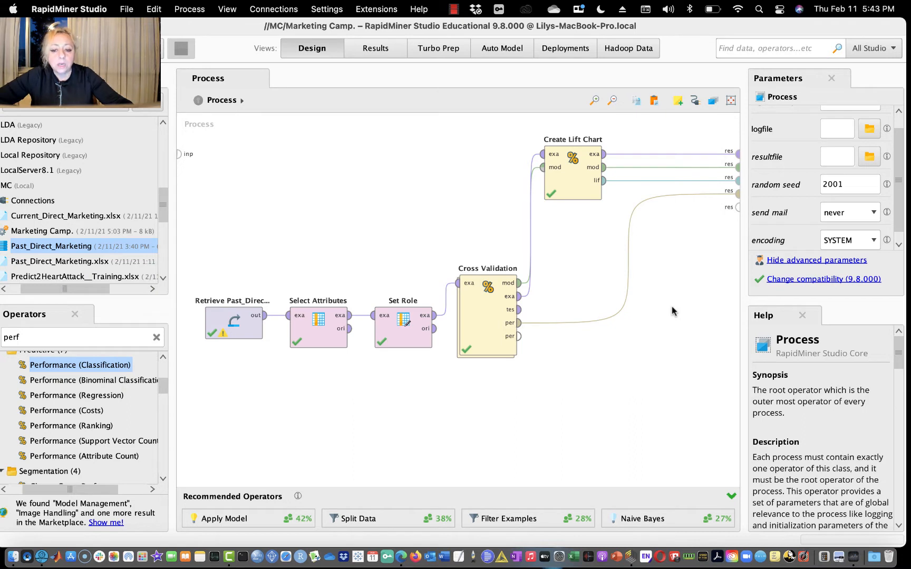
- Open the Cross Validation subprocess and run the process to evaluate the decision tree model
{"action": "left_click", "coordinate": [492, 319]}
{"action": "double_click", "coordinate": [493, 323]}
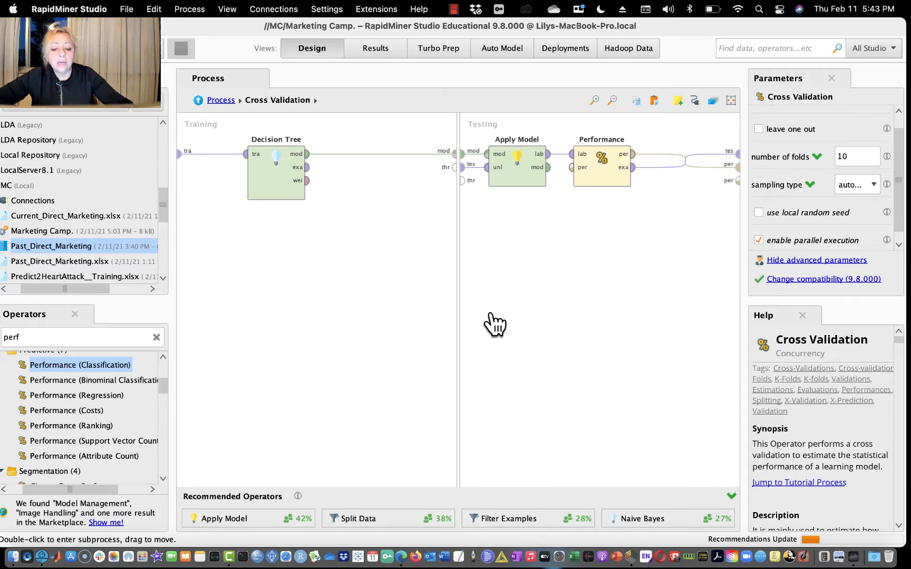
{"action": "left_click", "coordinate": [139, 48]}
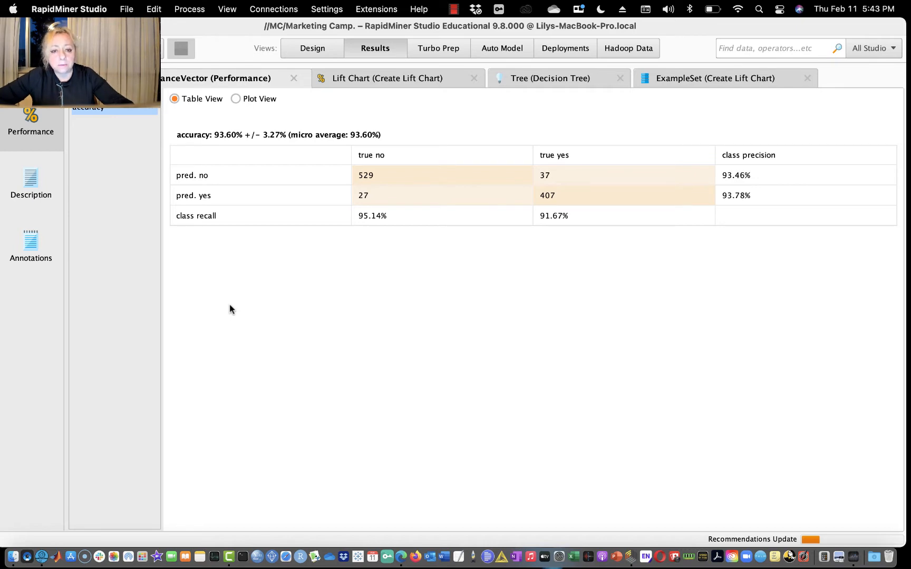
- Return to the process design and replace the Decision Tree operator inside Cross Validation with the Deep Learning operator
{"action": "left_click", "coordinate": [314, 48]}
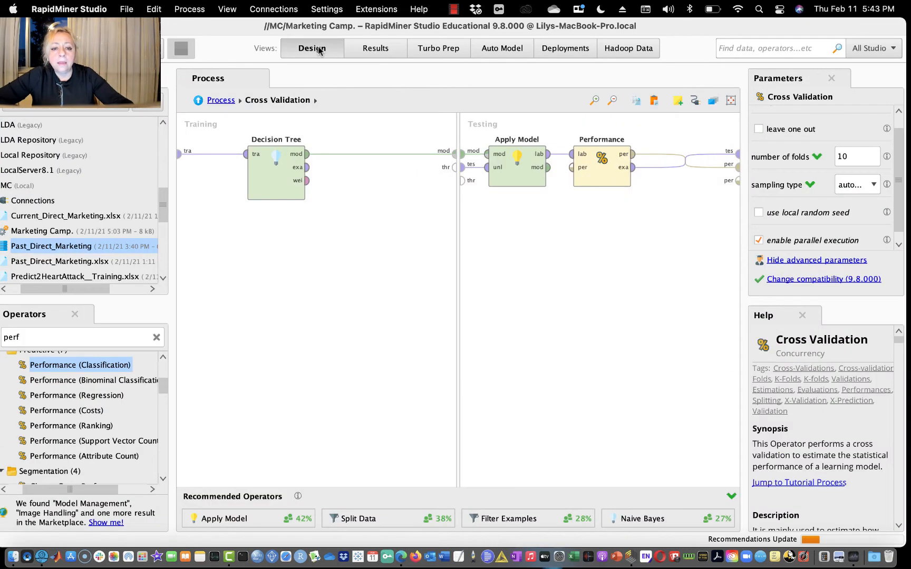
{"action": "left_click", "coordinate": [275, 161]}
{"action": "right_click", "coordinate": [274, 167]}
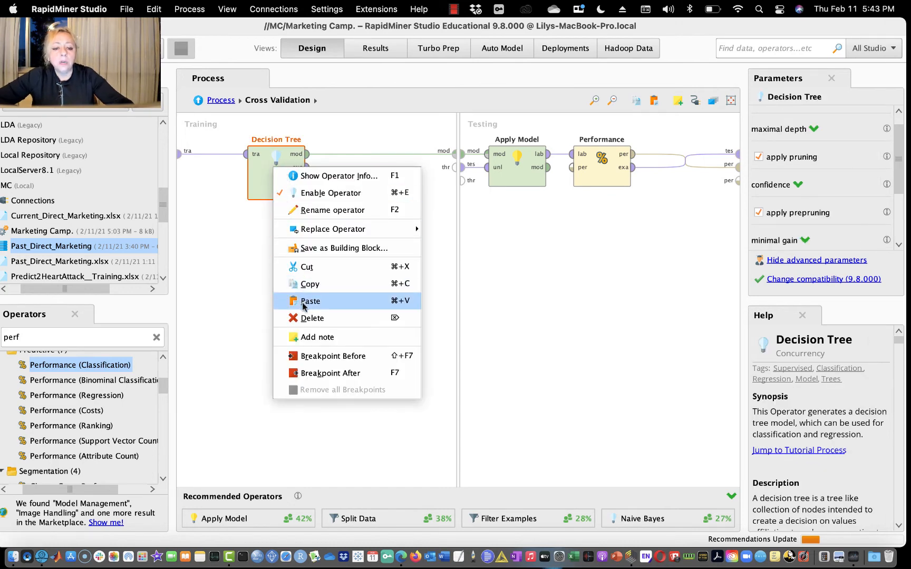
{"action": "mouse_move", "coordinate": [335, 228]}
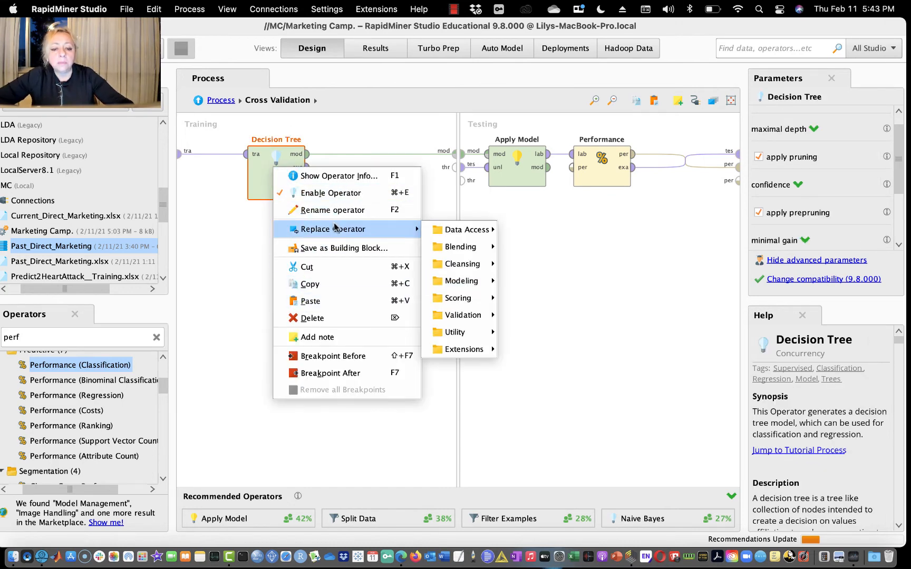
{"action": "mouse_move", "coordinate": [476, 282]}
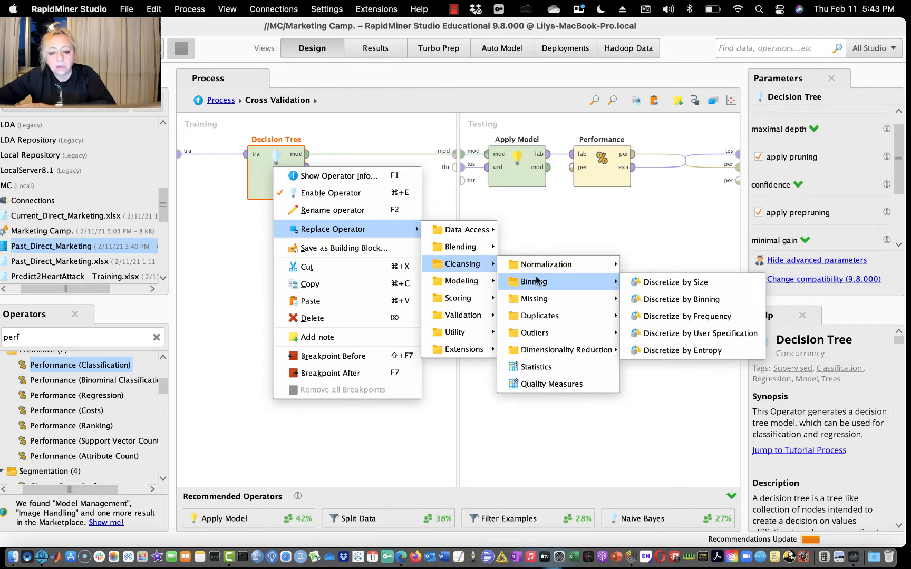
{"action": "mouse_move", "coordinate": [551, 283]}
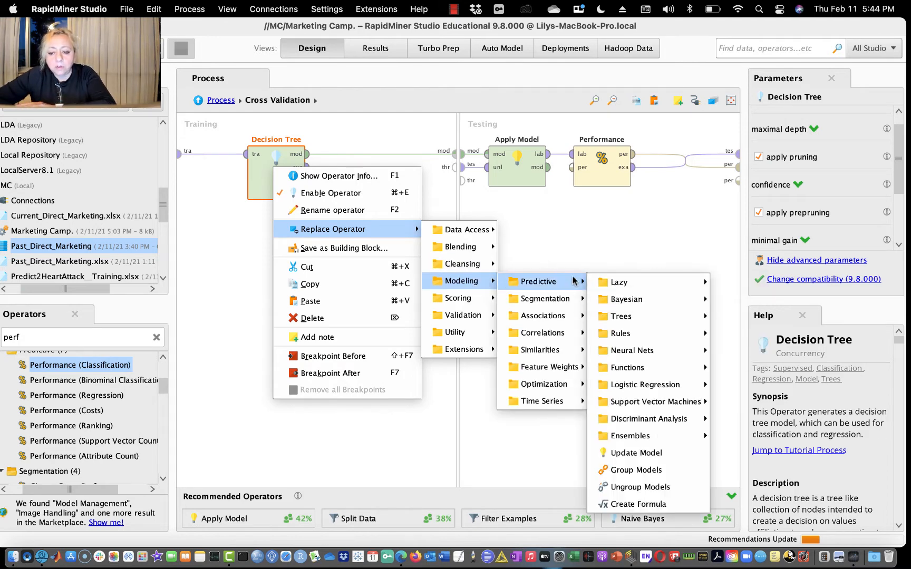
{"action": "mouse_move", "coordinate": [667, 348]}
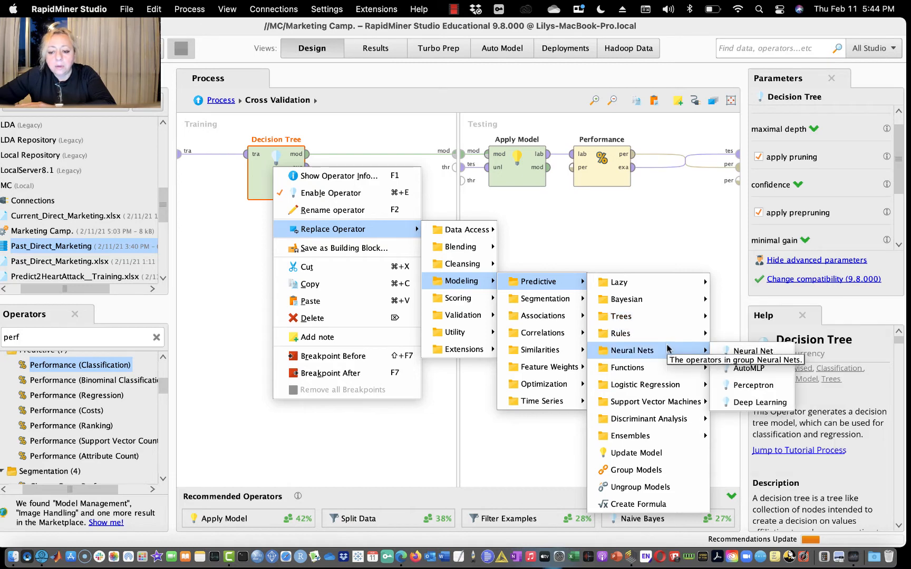
{"action": "left_click", "coordinate": [758, 404]}
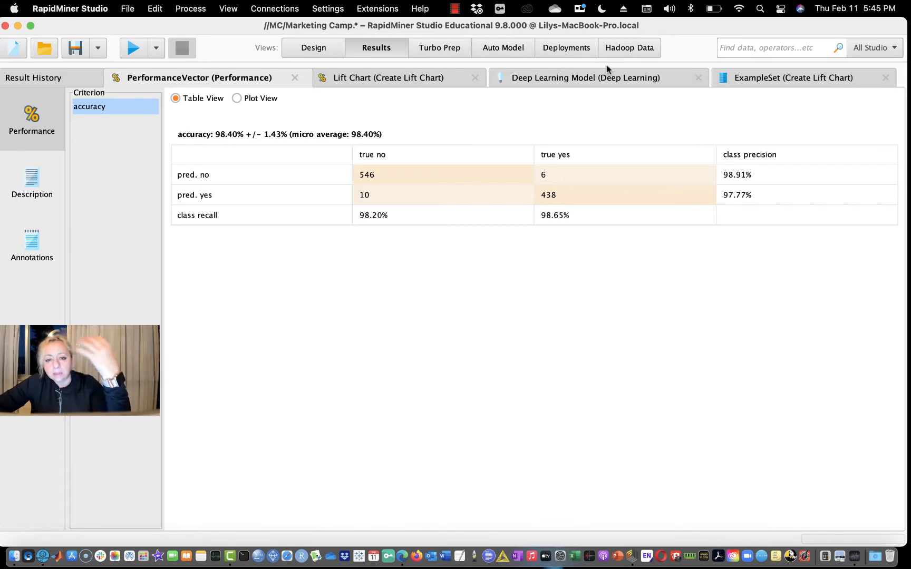
{"action": "left_click", "coordinate": [368, 9]}
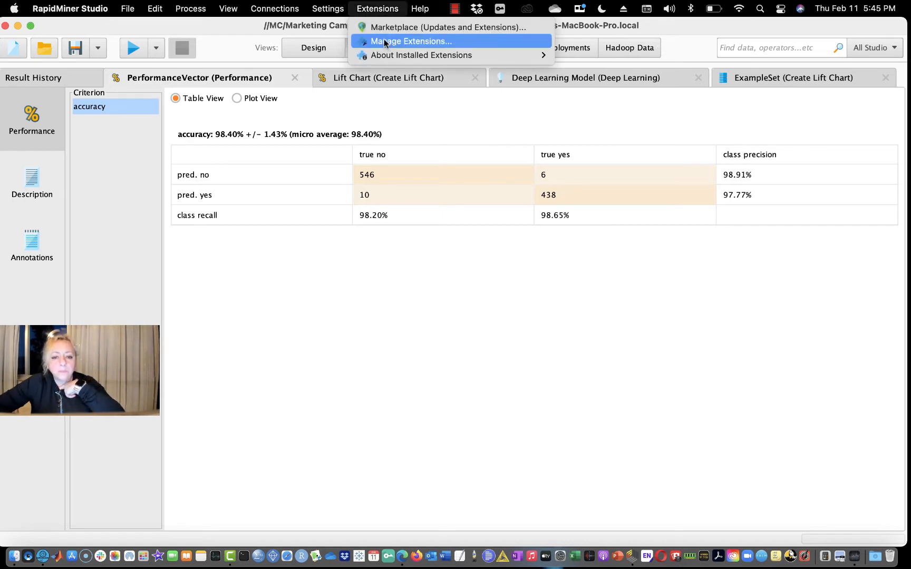
{"action": "left_click", "coordinate": [348, 327]}
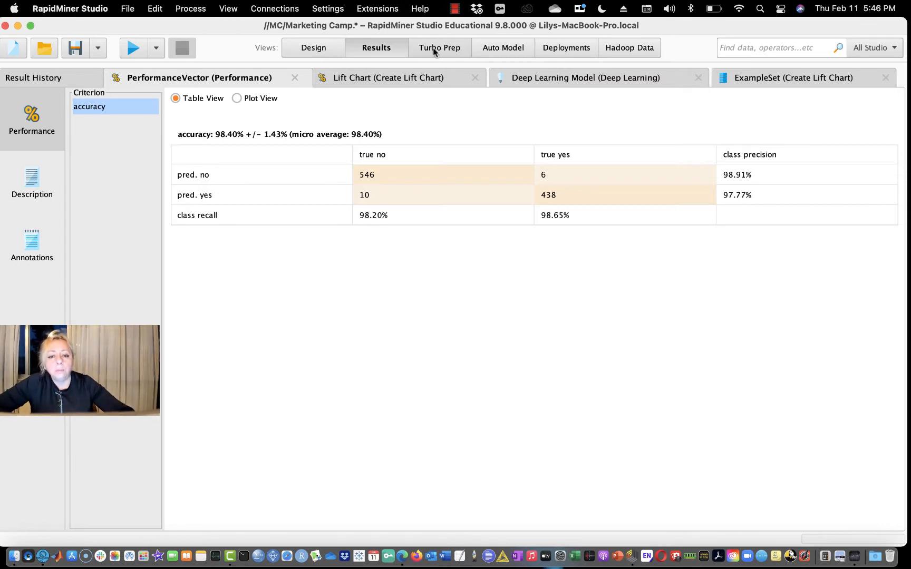
{"action": "left_click", "coordinate": [434, 52]}
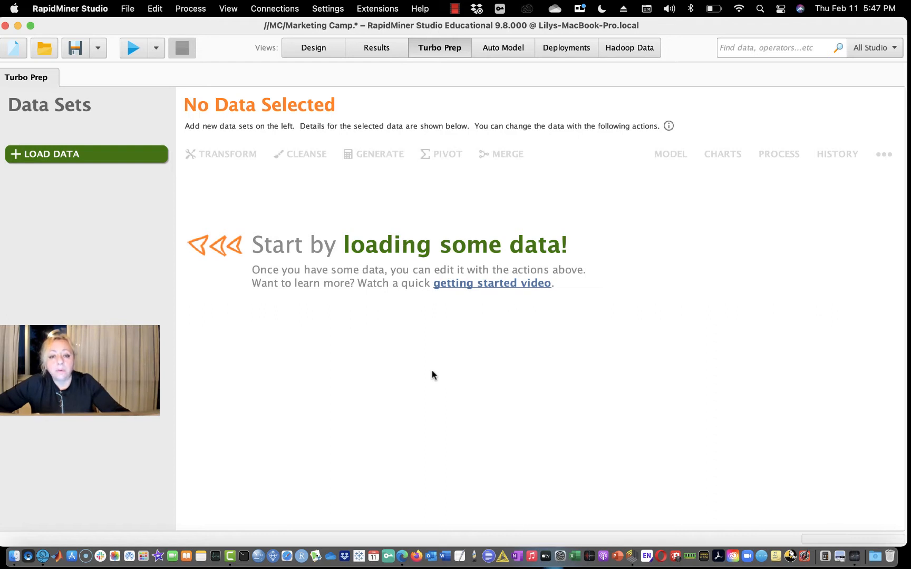
{"action": "left_click", "coordinate": [424, 9]}
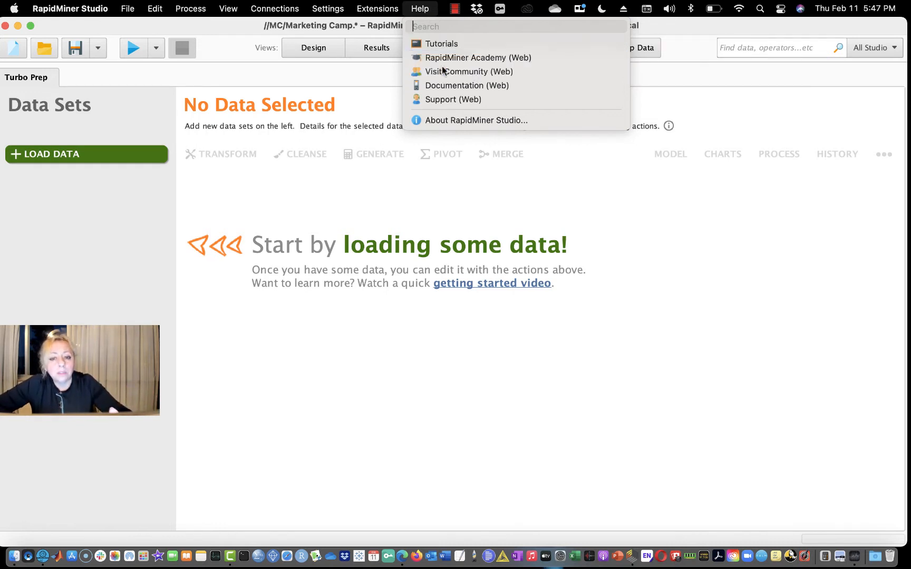
{"action": "left_click", "coordinate": [319, 396]}
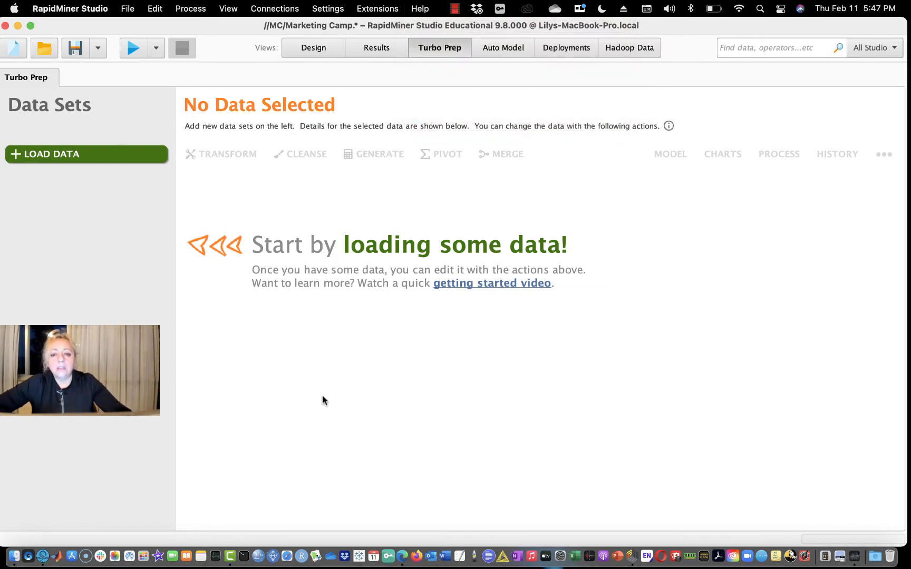
- Start a new Auto Model with the Past_Direct_Marketing data set from the MC repository and continue to task selection
{"action": "left_click", "coordinate": [502, 47]}
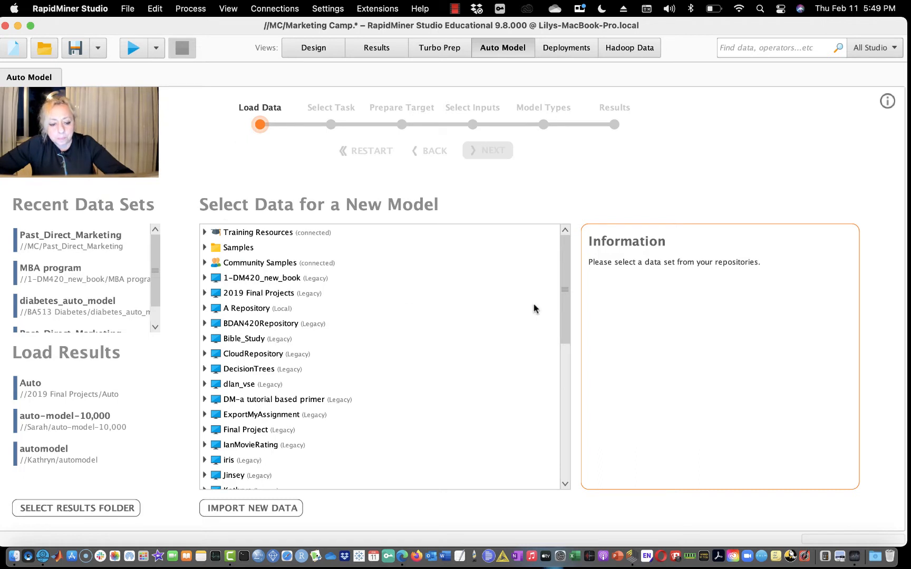
{"action": "left_click_drag", "start_coordinate": [565, 292], "coordinate": [569, 382]}
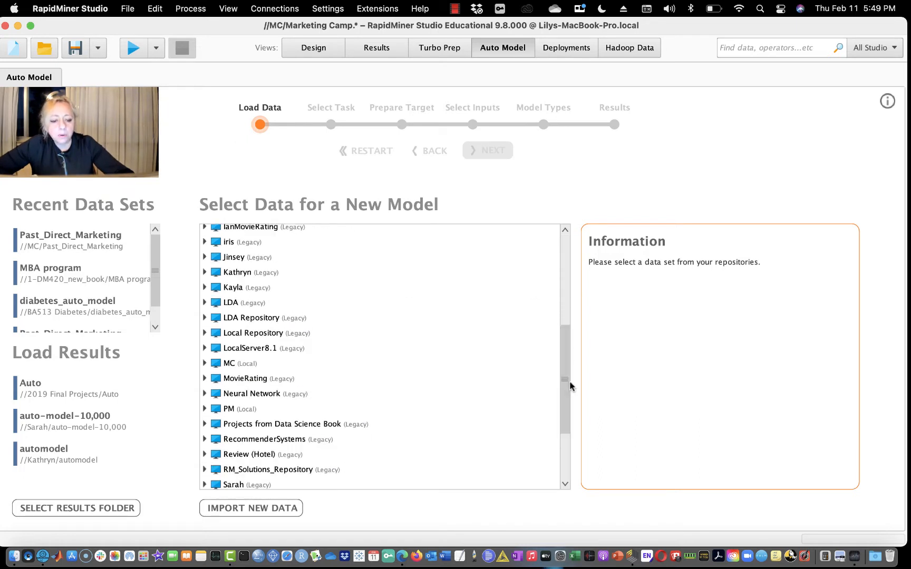
{"action": "left_click", "coordinate": [212, 363]}
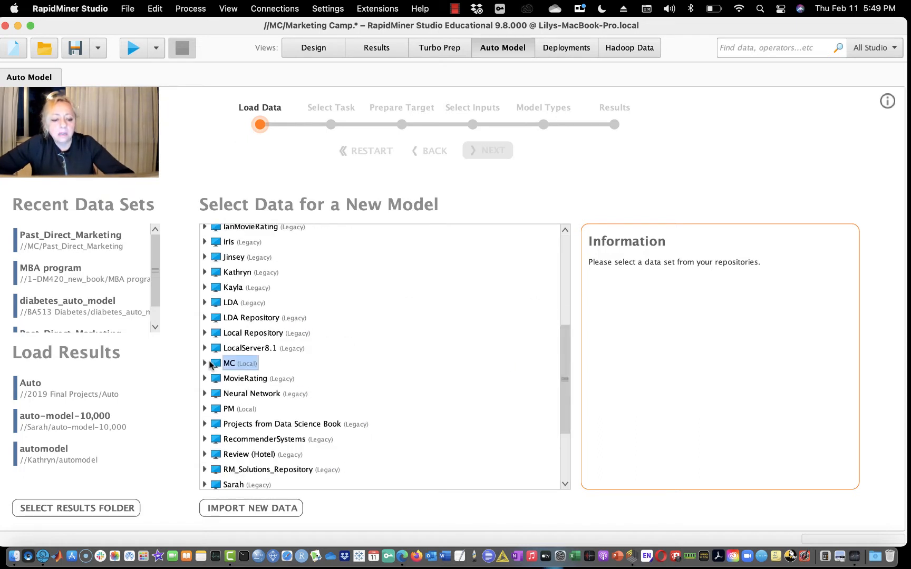
{"action": "left_click", "coordinate": [204, 363]}
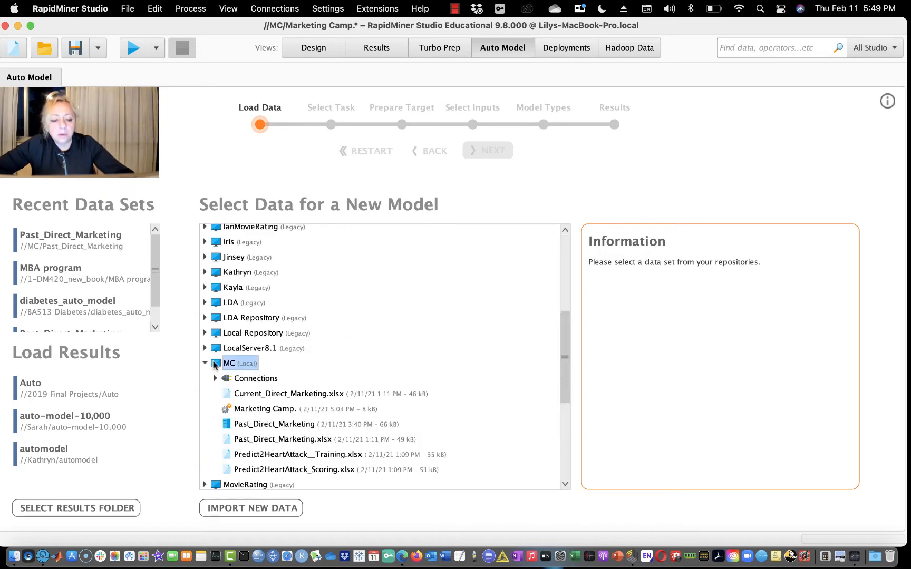
{"action": "left_click", "coordinate": [256, 425]}
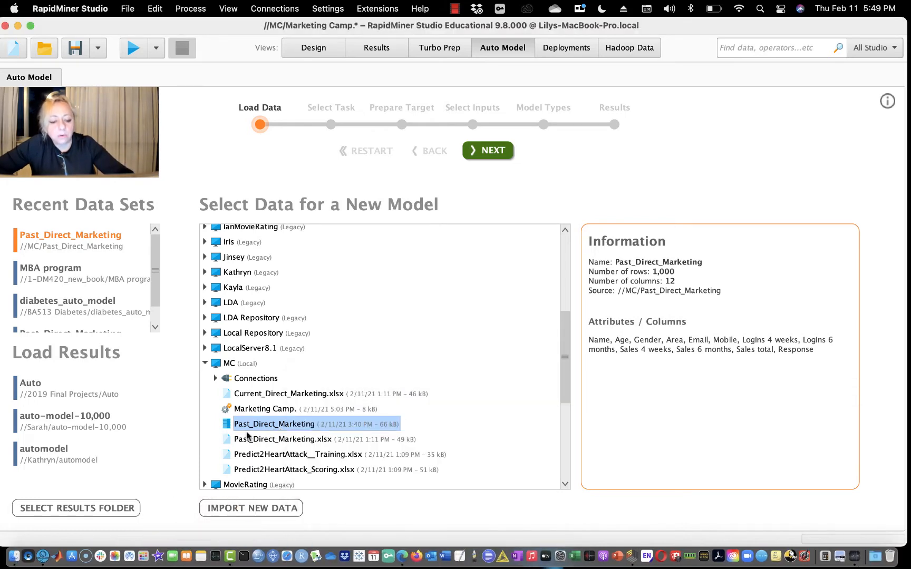
{"action": "left_click", "coordinate": [496, 151]}
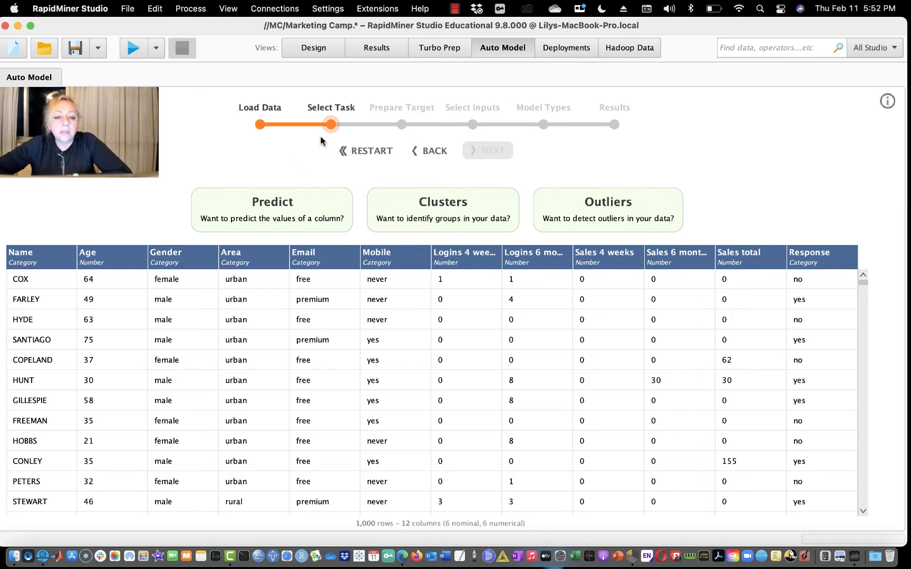
- Choose the Predict task with Response as the target column and keep yes as the class of highest interest
{"action": "left_click", "coordinate": [284, 208]}
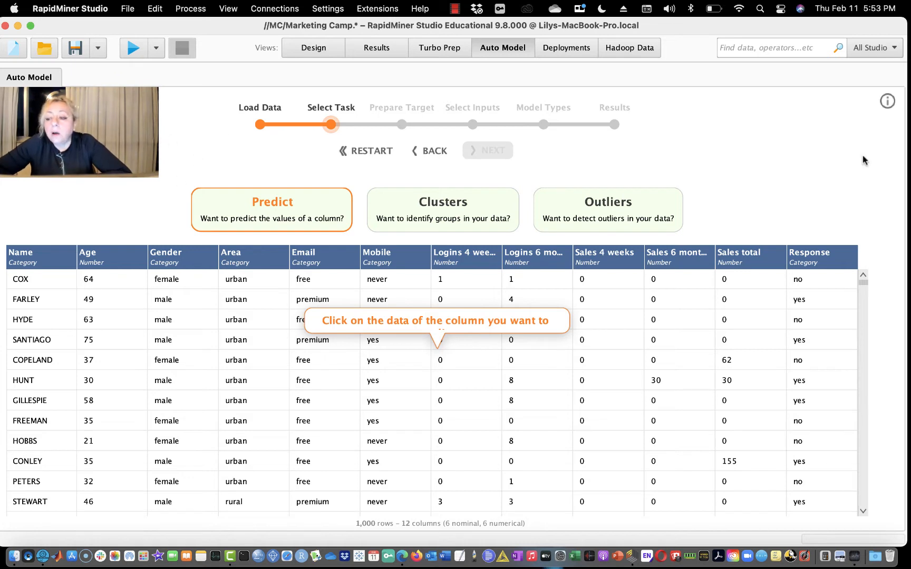
{"action": "left_click", "coordinate": [819, 272]}
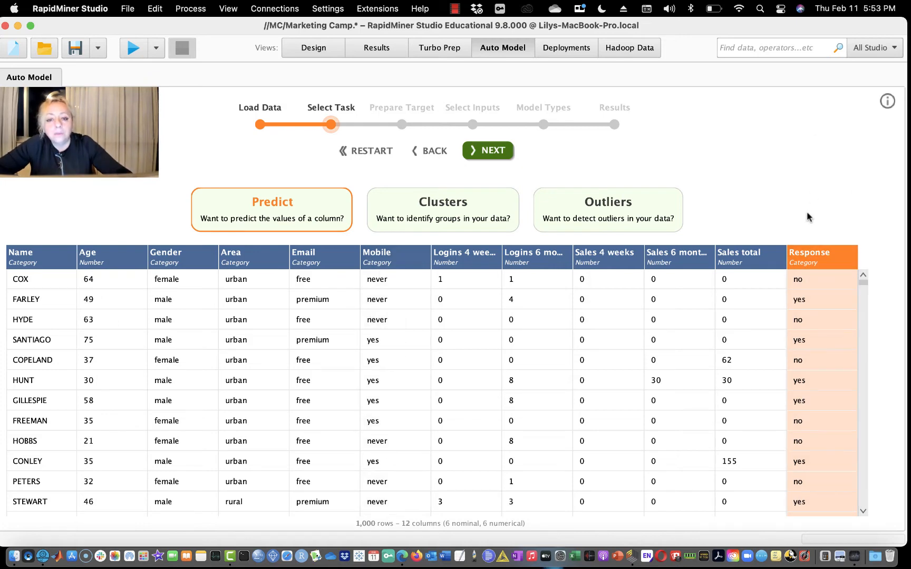
{"action": "left_click", "coordinate": [486, 153]}
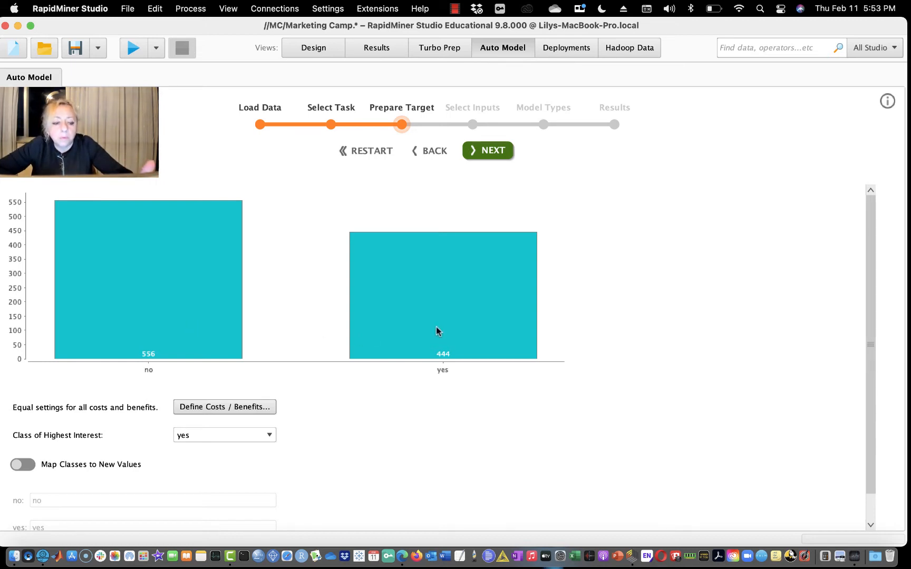
{"action": "left_click", "coordinate": [244, 435]}
{"action": "left_click", "coordinate": [245, 436]}
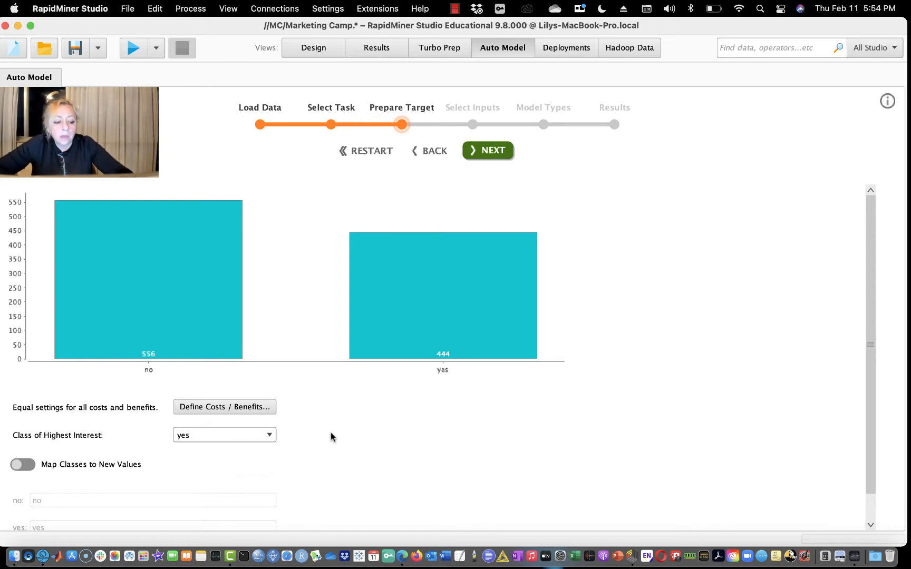
{"action": "left_click_drag", "start_coordinate": [866, 358], "coordinate": [866, 396]}
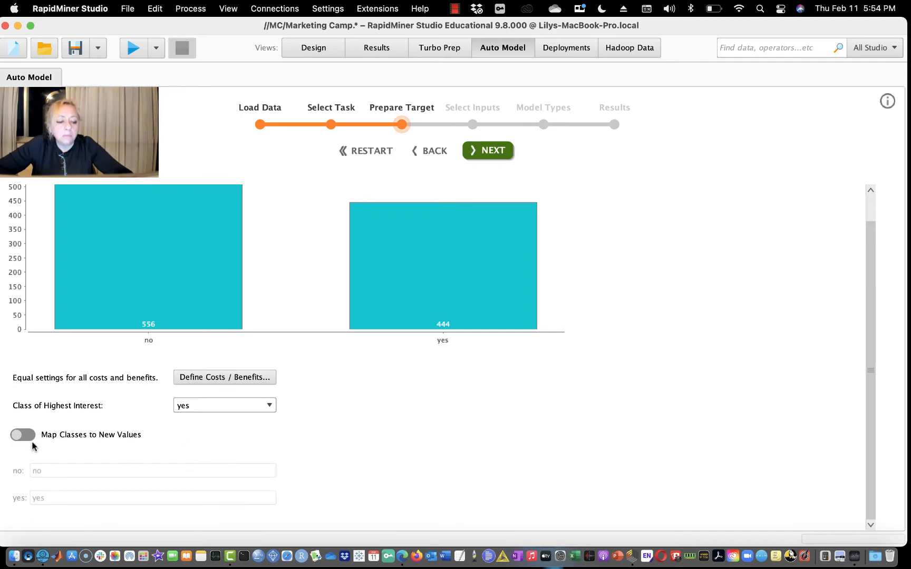
{"action": "left_click", "coordinate": [23, 435]}
{"action": "left_click", "coordinate": [46, 471]}
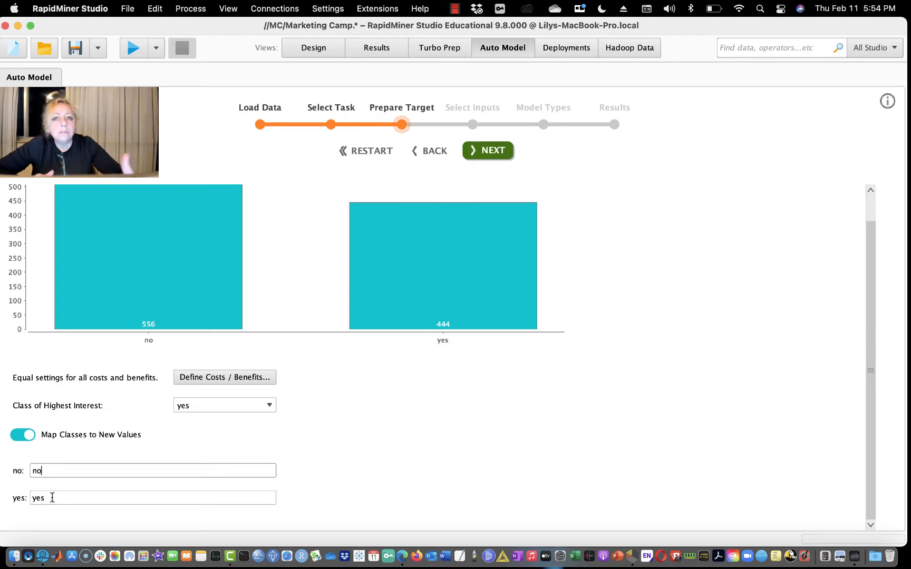
{"action": "left_click", "coordinate": [16, 440]}
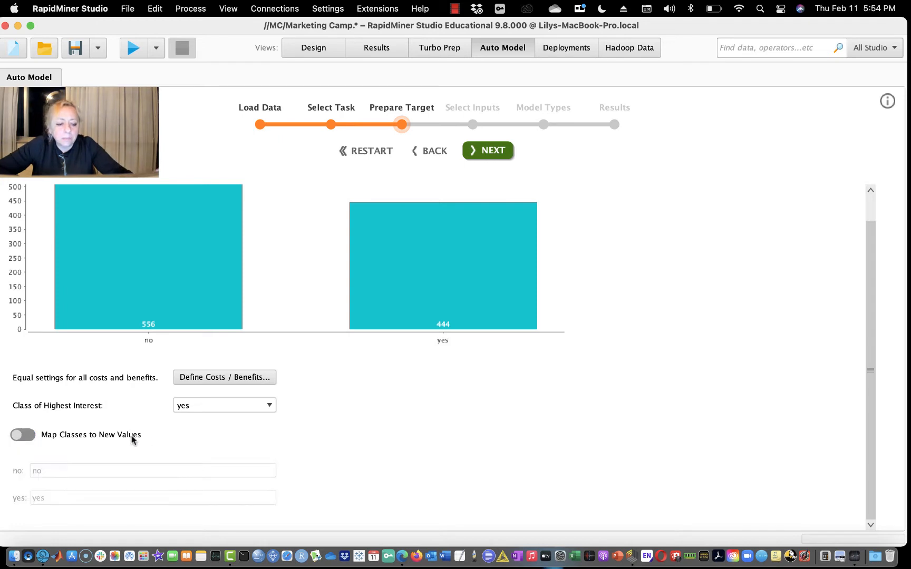
- Check the cost matrix for wrong predictions, close it without edits and continue to input selection
{"action": "left_click", "coordinate": [237, 376]}
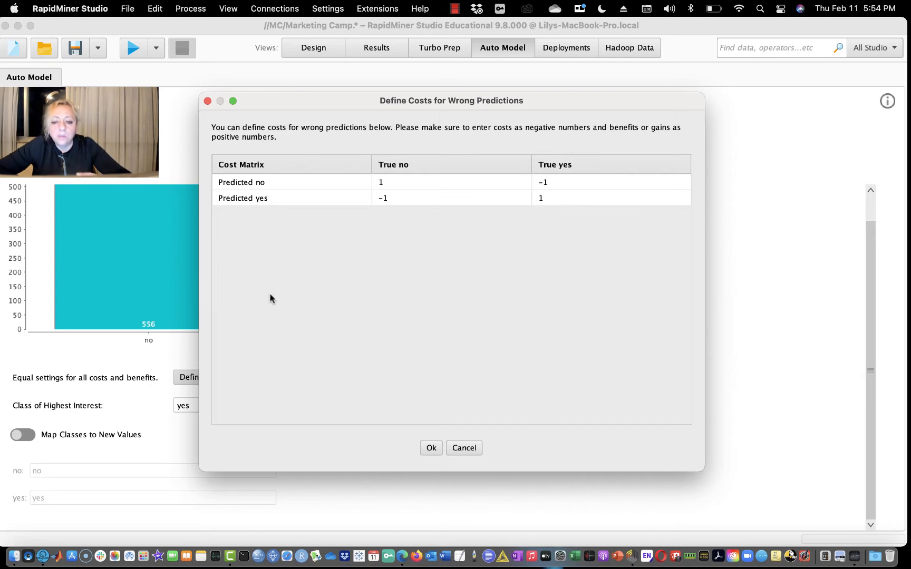
{"action": "left_click", "coordinate": [207, 100]}
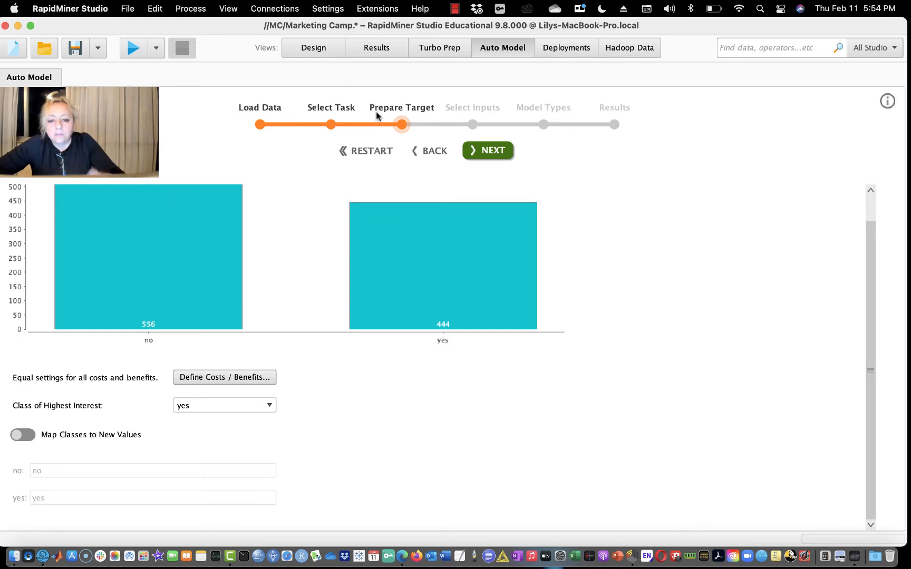
{"action": "left_click", "coordinate": [492, 153]}
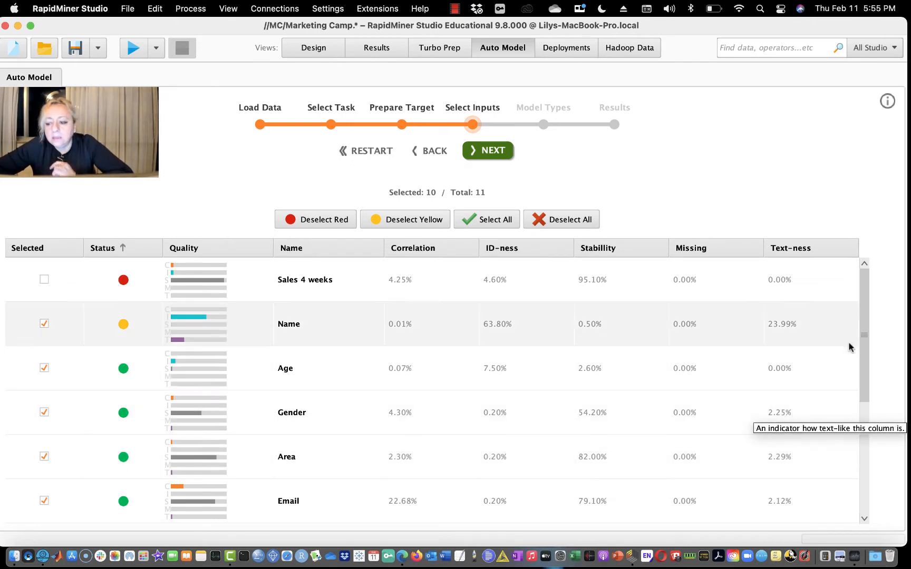
- Accept the suggested input columns and run Auto Model with all model types and the default data preparation settings
{"action": "left_click_drag", "start_coordinate": [864, 337], "coordinate": [854, 213]}
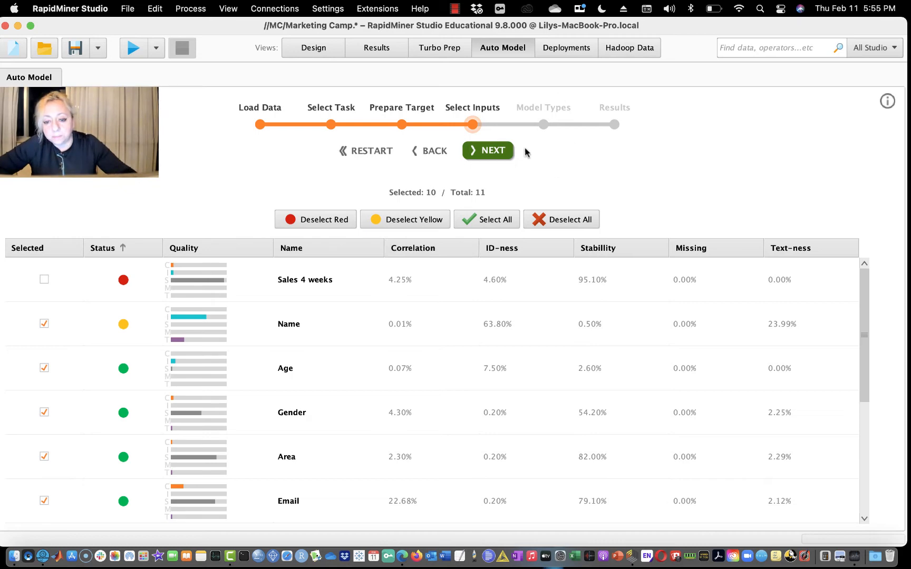
{"action": "left_click", "coordinate": [503, 151]}
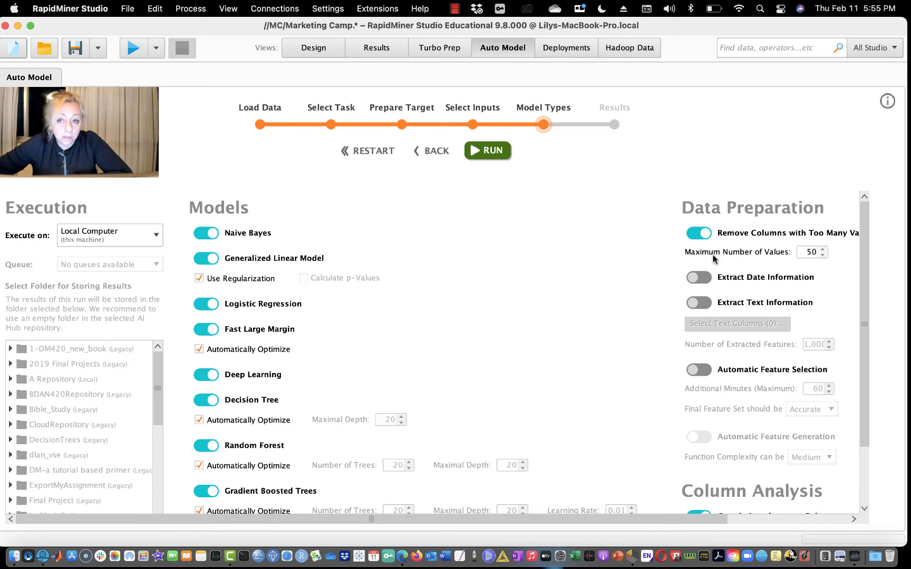
{"action": "scroll", "coordinate": [863, 282], "scroll_direction": "down", "scroll_amount": 3}
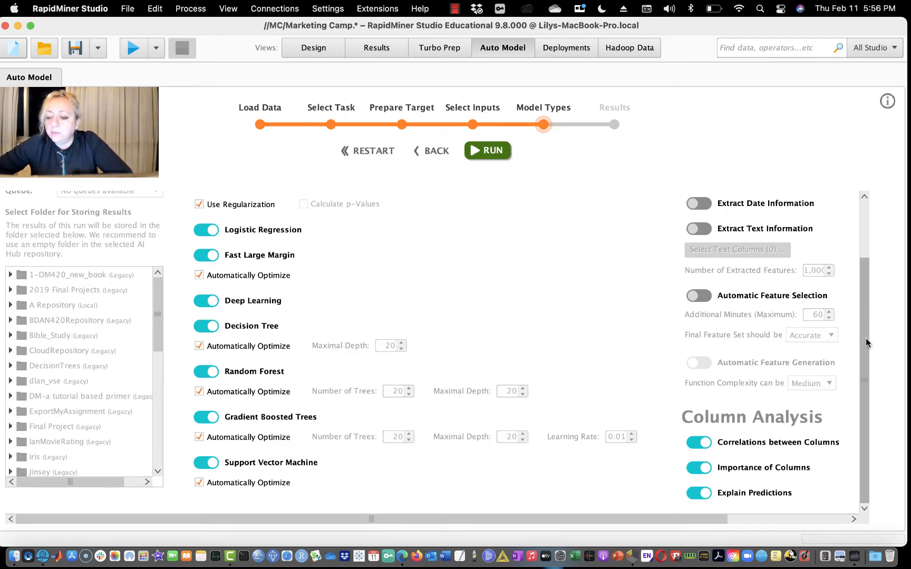
{"action": "left_click_drag", "start_coordinate": [866, 343], "coordinate": [864, 185]}
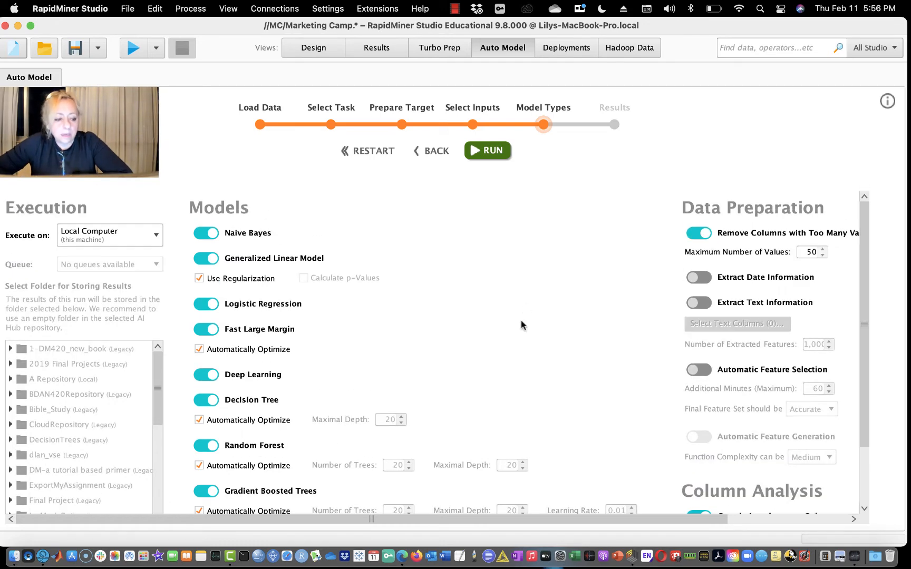
{"action": "left_click", "coordinate": [491, 155]}
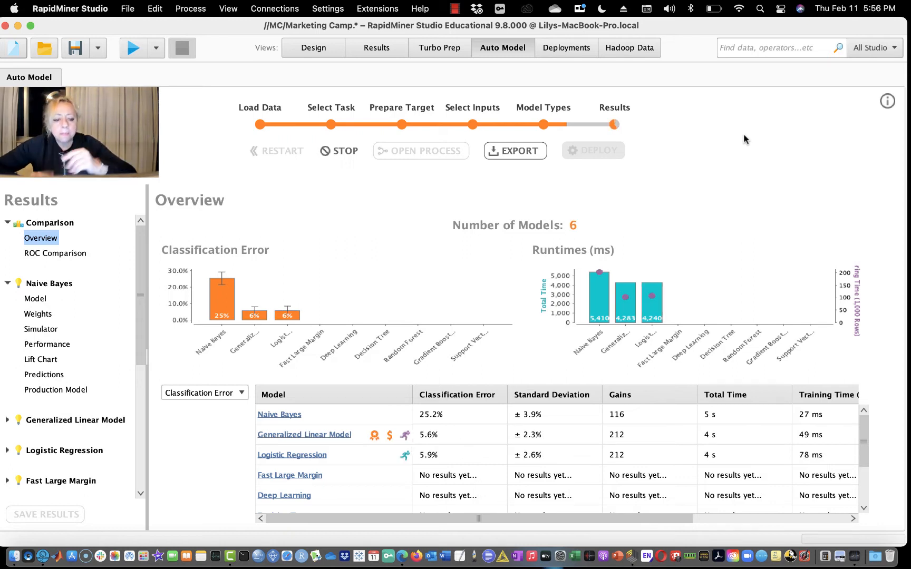
- Display Accuracy as the comparison metric in the results overview and review the table from Naive Bayes through Support Vector Machine
{"action": "left_click", "coordinate": [240, 394]}
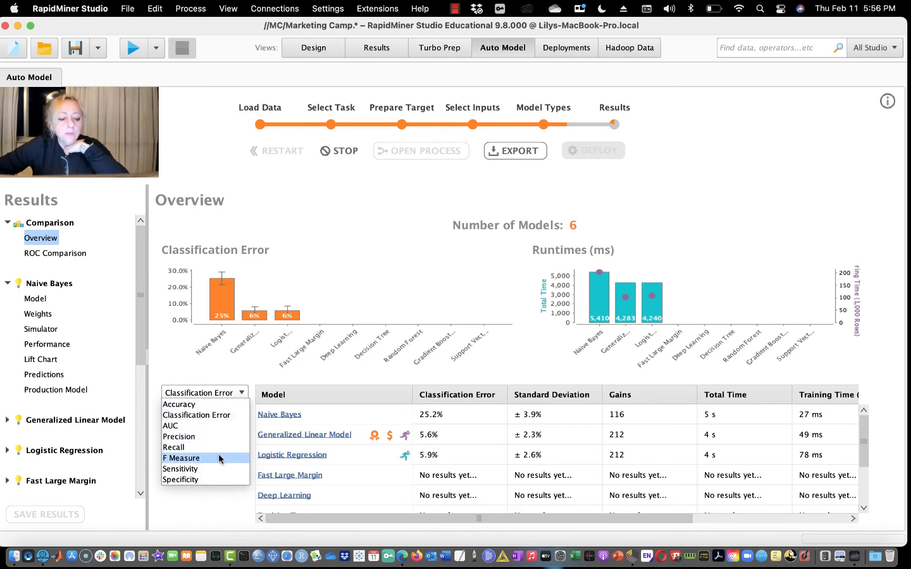
{"action": "left_click", "coordinate": [220, 404]}
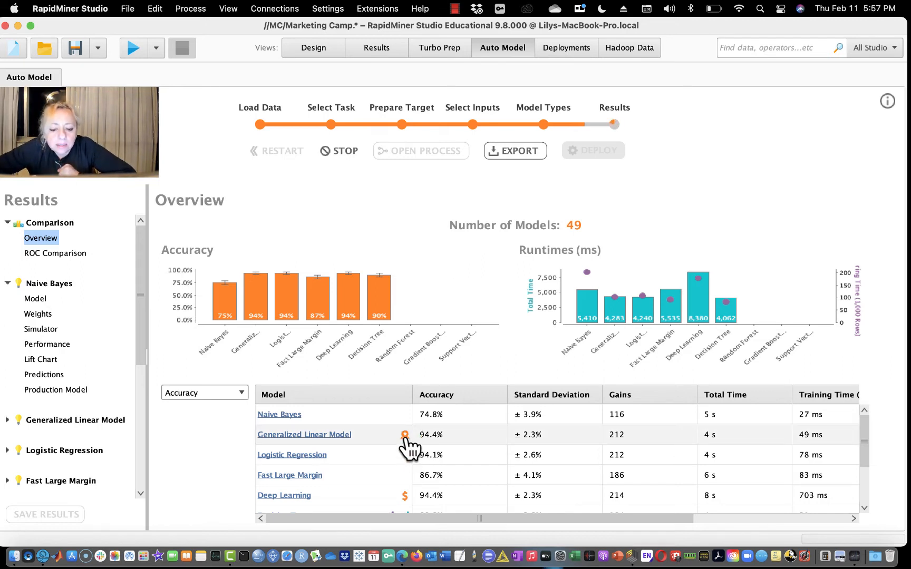
{"action": "mouse_move", "coordinate": [404, 435]}
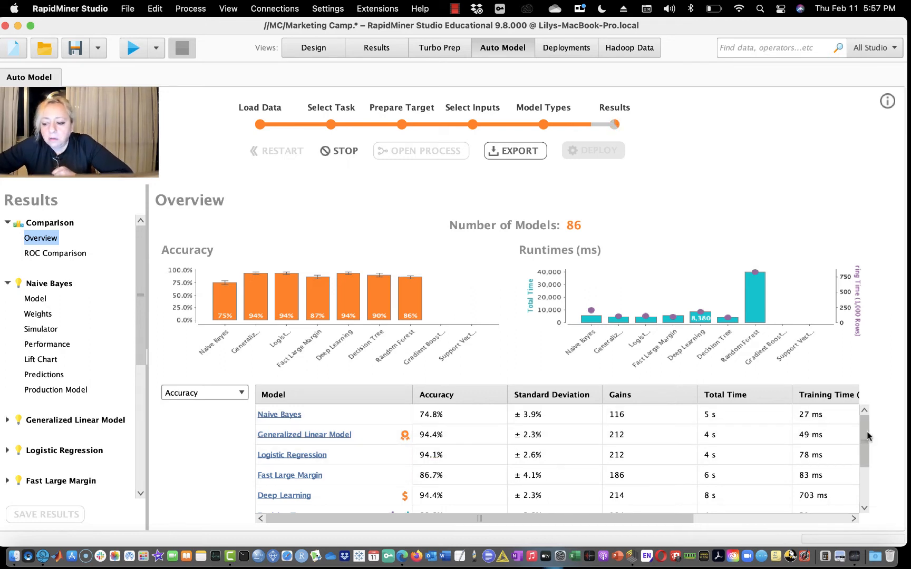
{"action": "left_click_drag", "start_coordinate": [864, 442], "coordinate": [865, 473]}
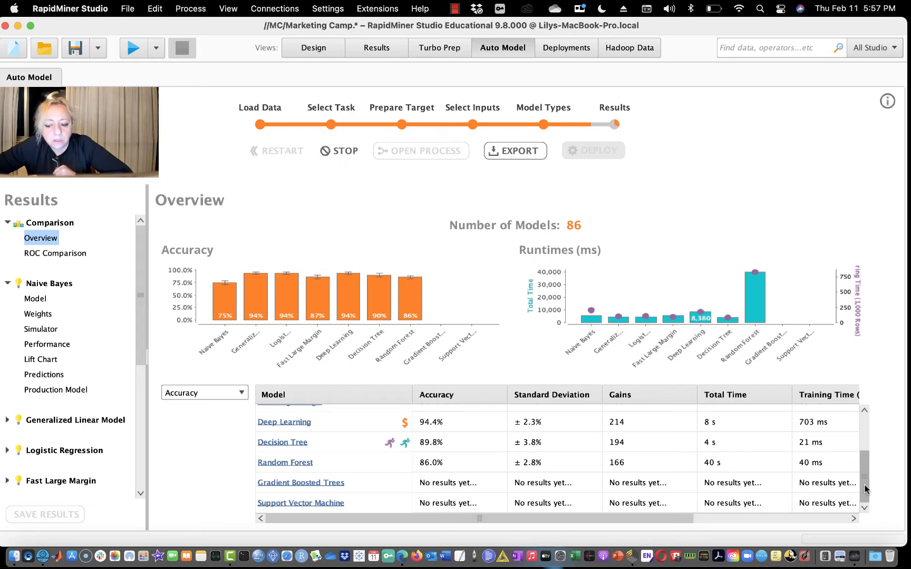
{"action": "mouse_move", "coordinate": [865, 489]}
{"action": "left_mouse_down"}
{"action": "mouse_move", "coordinate": [864, 423]}
{"action": "mouse_move", "coordinate": [870, 477]}
{"action": "left_mouse_up"}
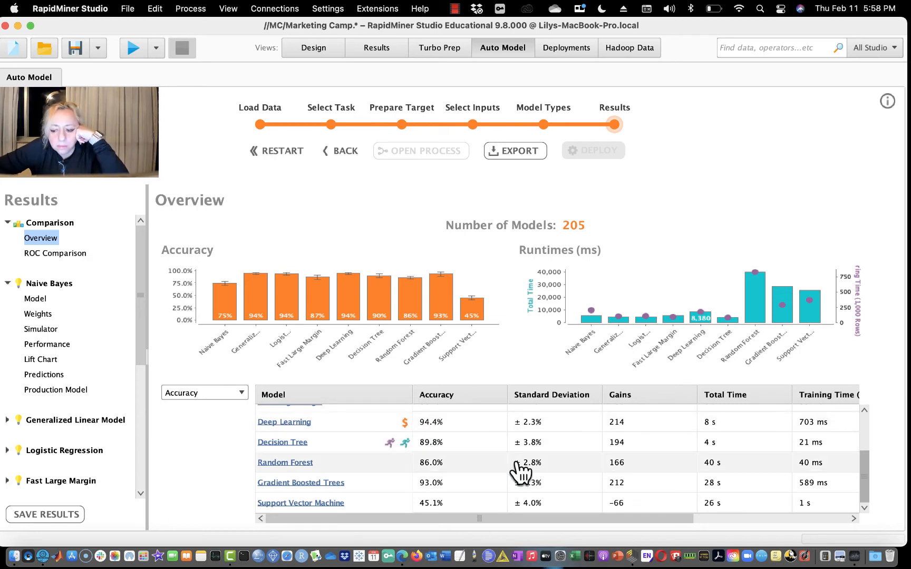
{"action": "left_click_drag", "start_coordinate": [862, 502], "coordinate": [846, 477]}
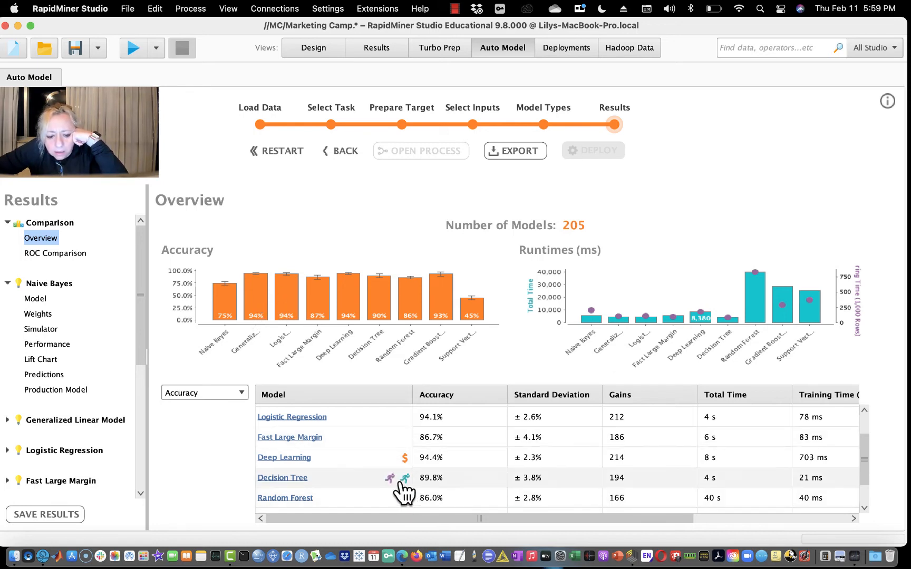
- Examine the ROC comparison of all models, checking it against the accuracy table in the overview
{"action": "left_click", "coordinate": [69, 255]}
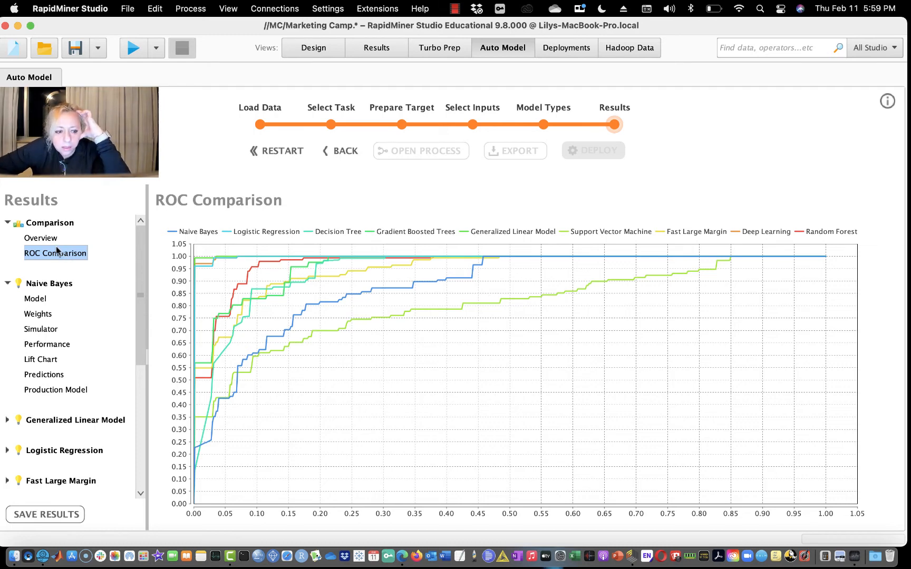
{"action": "left_click", "coordinate": [52, 244]}
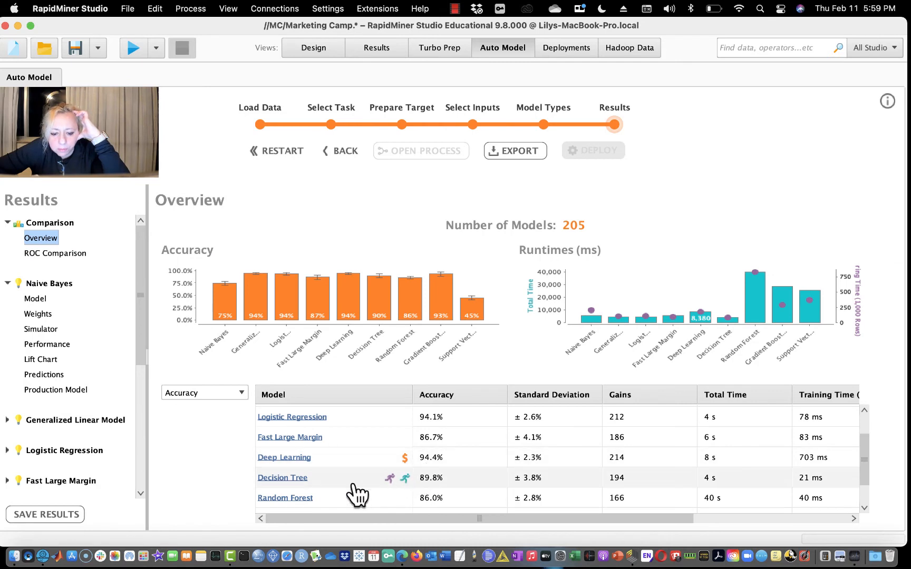
{"action": "left_click_drag", "start_coordinate": [864, 442], "coordinate": [862, 419]}
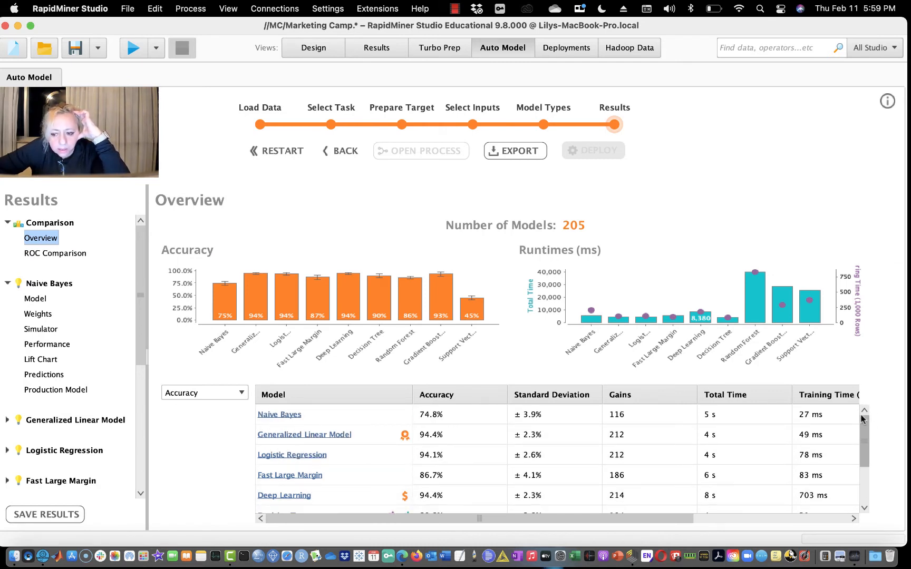
{"action": "left_click", "coordinate": [71, 253]}
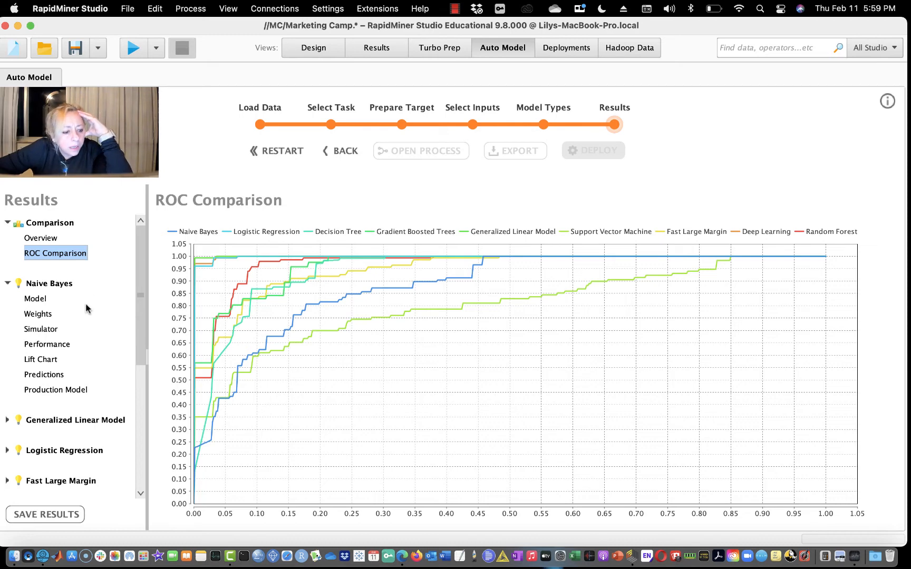
- Examine the lift charts of the Naive Bayes, Generalized Linear Model and Deep Learning models in turn
{"action": "left_click", "coordinate": [35, 361]}
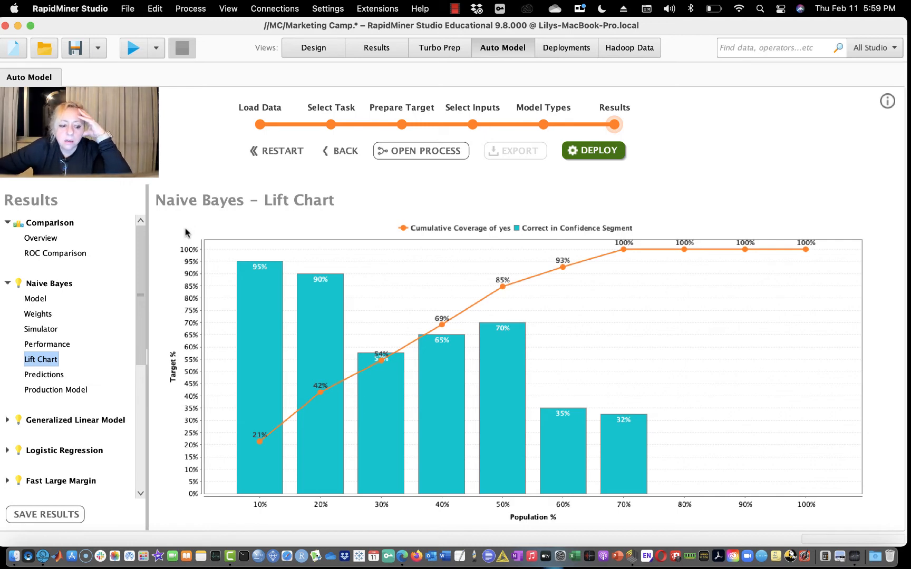
{"action": "left_click", "coordinate": [7, 284]}
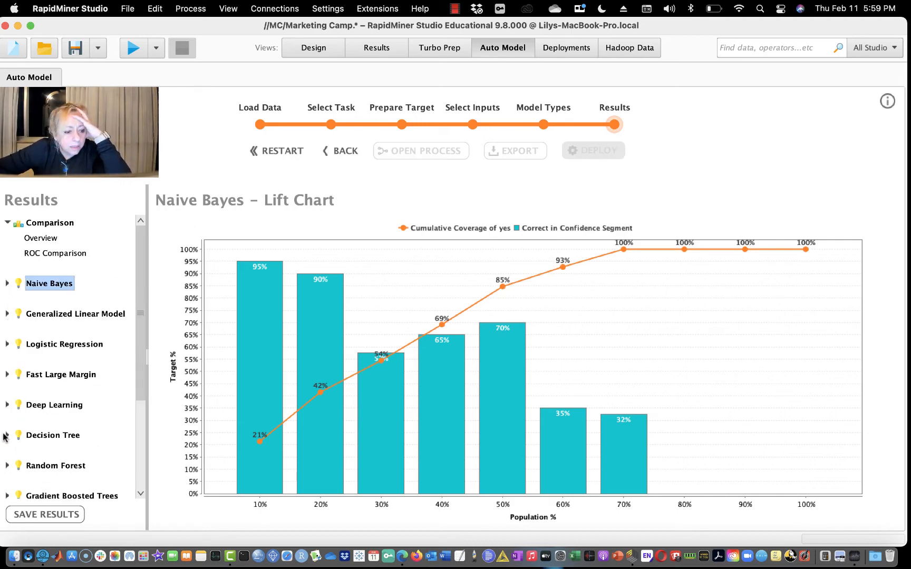
{"action": "left_click", "coordinate": [8, 313]}
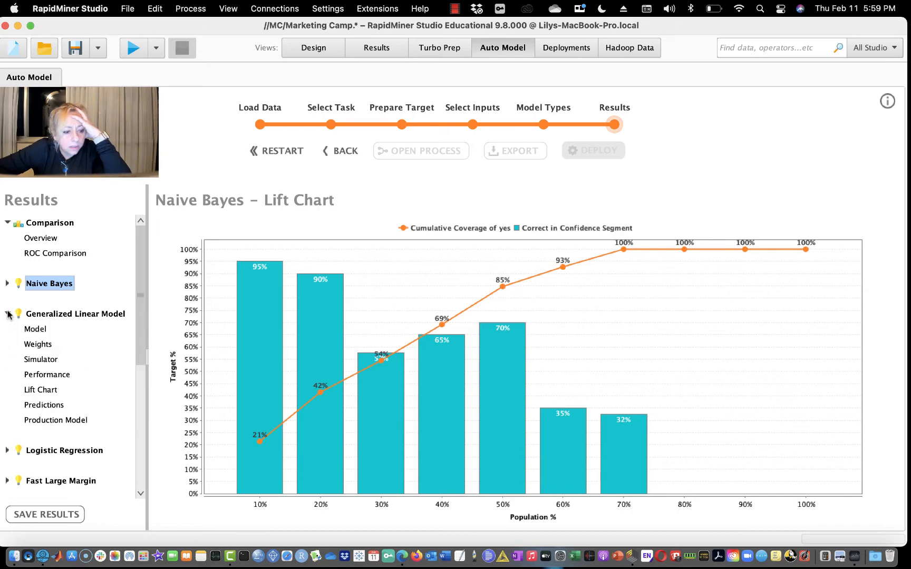
{"action": "left_click", "coordinate": [41, 330]}
{"action": "left_click", "coordinate": [37, 390]}
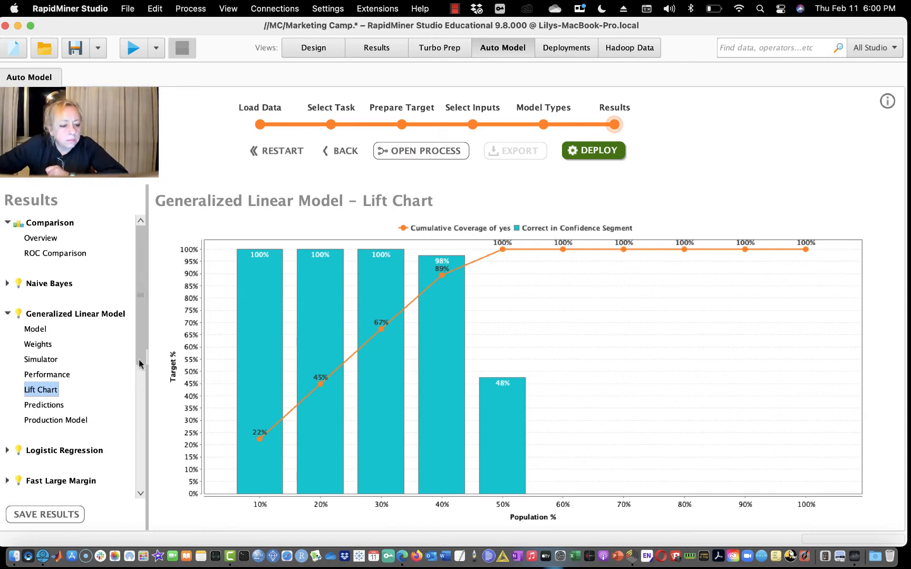
{"action": "left_click_drag", "start_coordinate": [140, 361], "coordinate": [142, 458]}
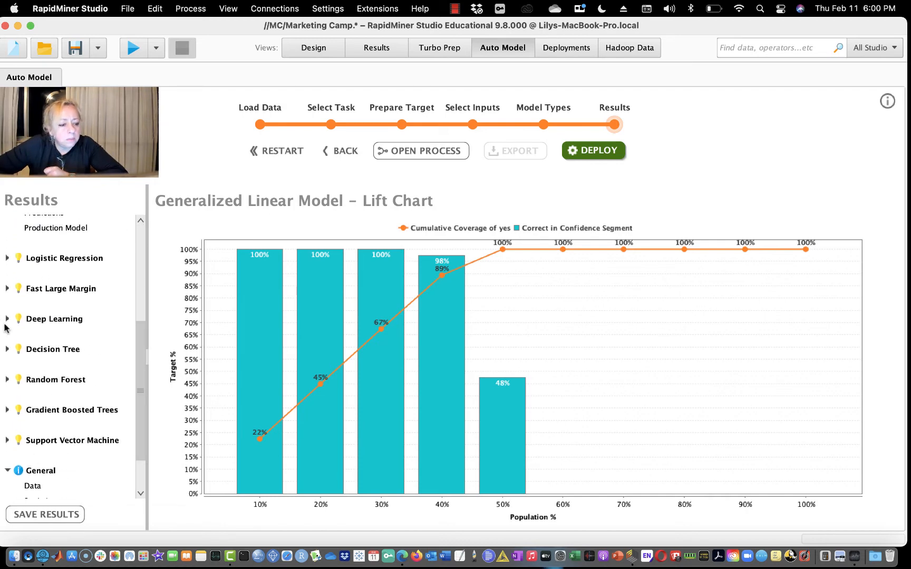
{"action": "left_click", "coordinate": [7, 319]}
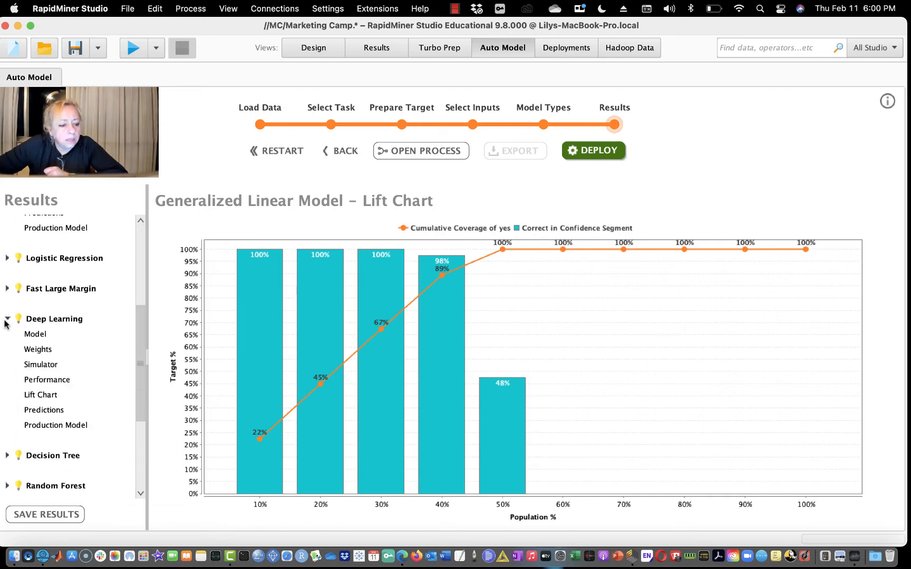
{"action": "left_click", "coordinate": [45, 395]}
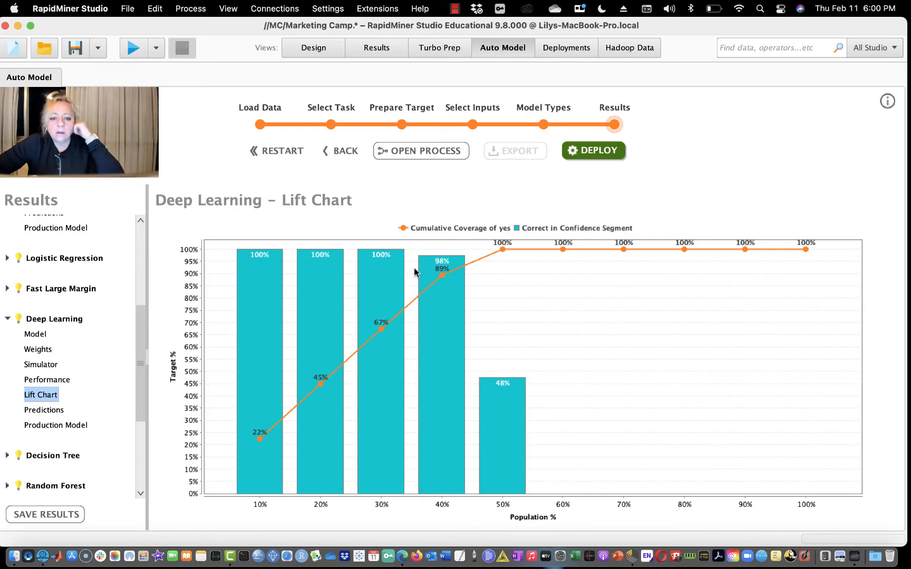
- Return to the input selection, include the Sales 4 weeks column and rerun Auto Model with the same model types
{"action": "left_click", "coordinate": [345, 151]}
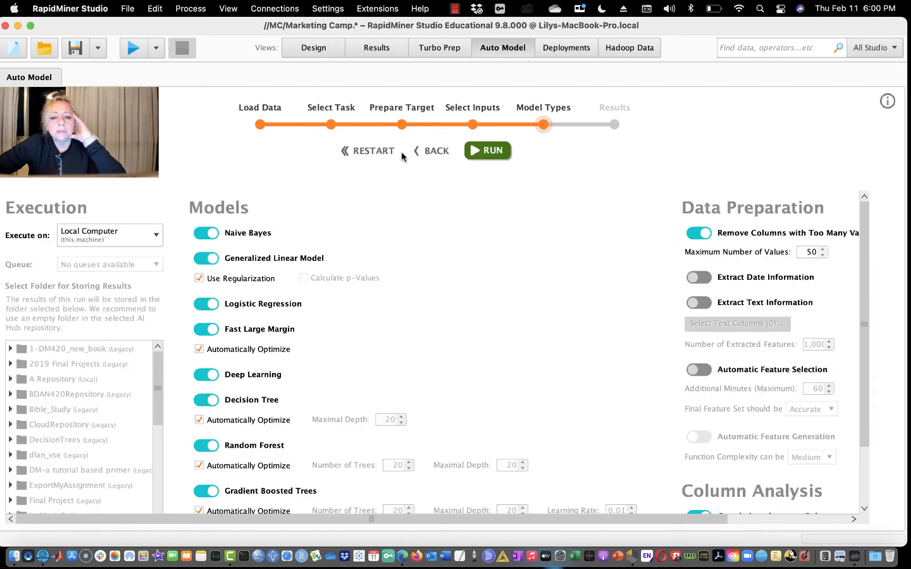
{"action": "left_click", "coordinate": [425, 152]}
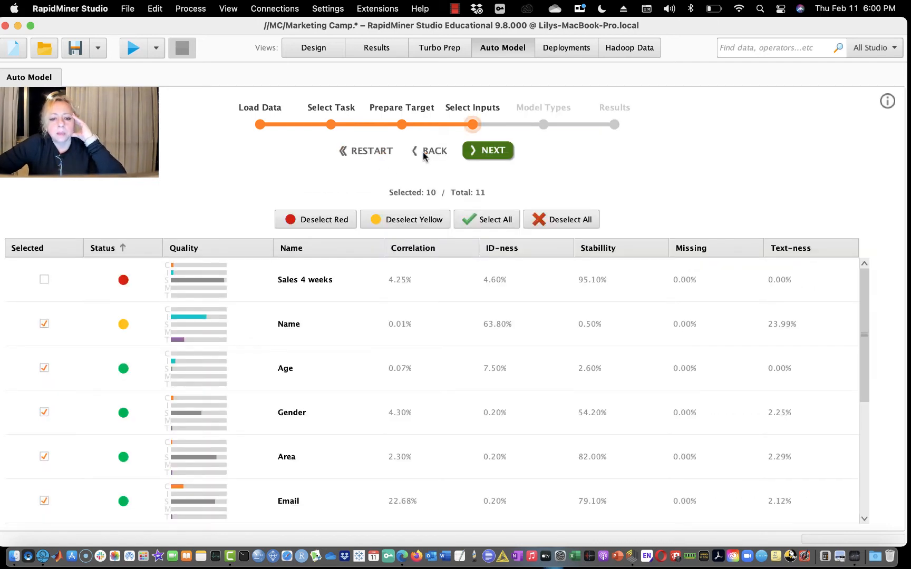
{"action": "left_click", "coordinate": [44, 279]}
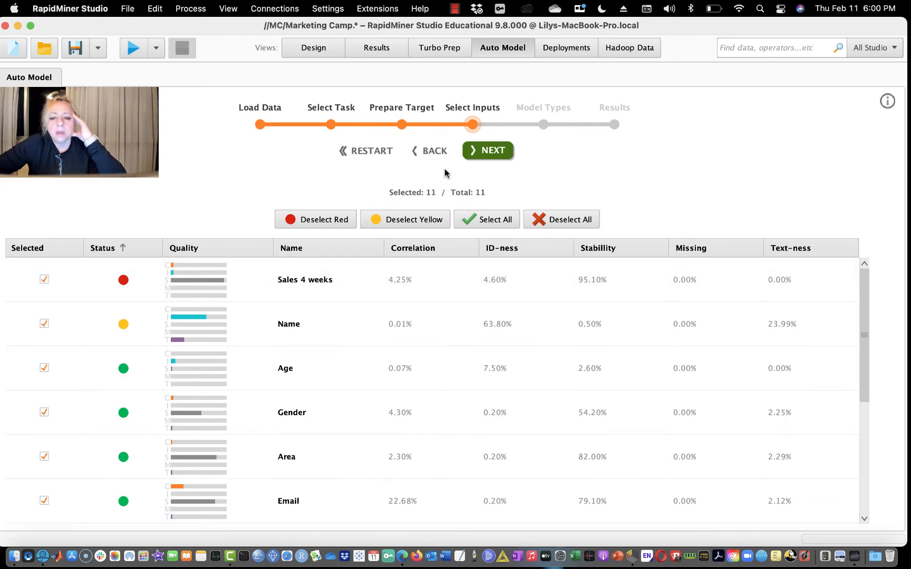
{"action": "left_click", "coordinate": [483, 151]}
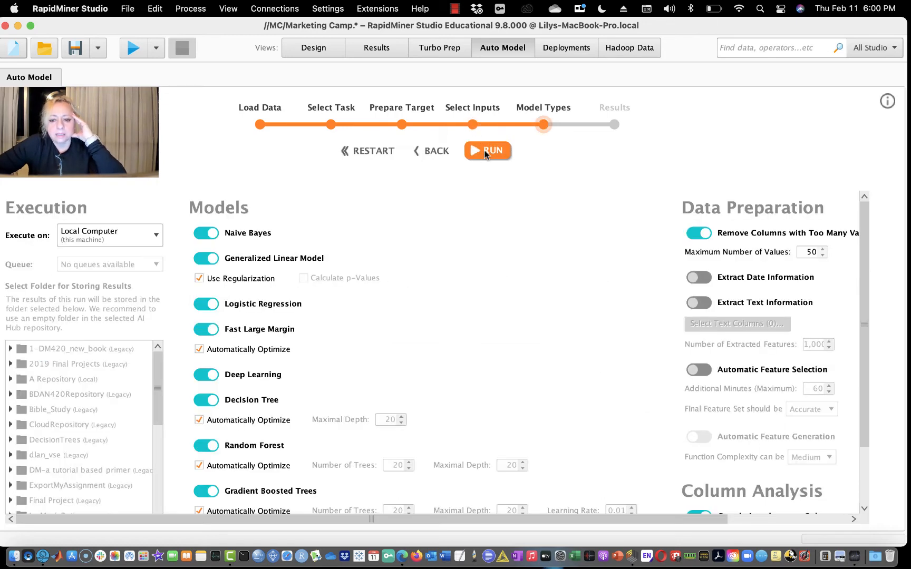
{"action": "left_click", "coordinate": [485, 152]}
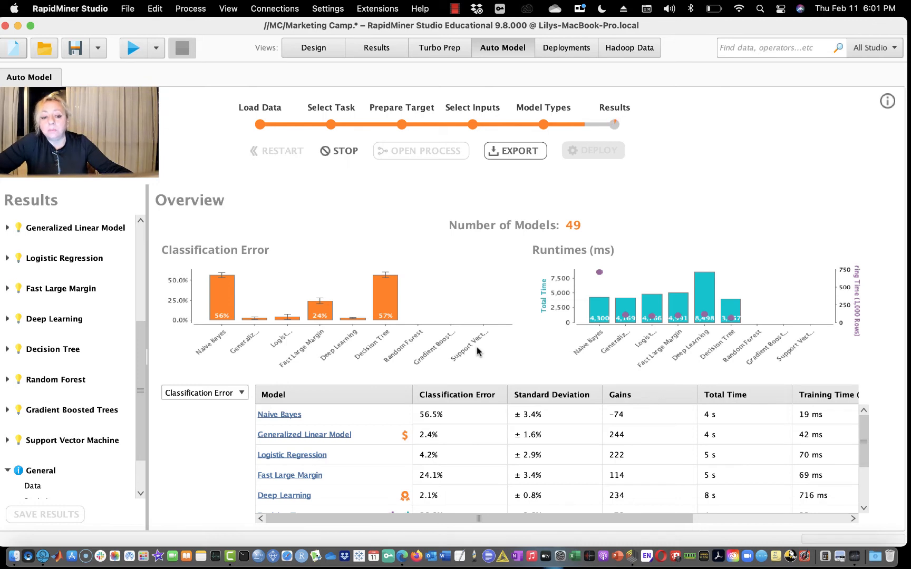
- Display Accuracy in the new run's overview and compare the models' accuracy, gains and best-performance markers
{"action": "left_click", "coordinate": [241, 393]}
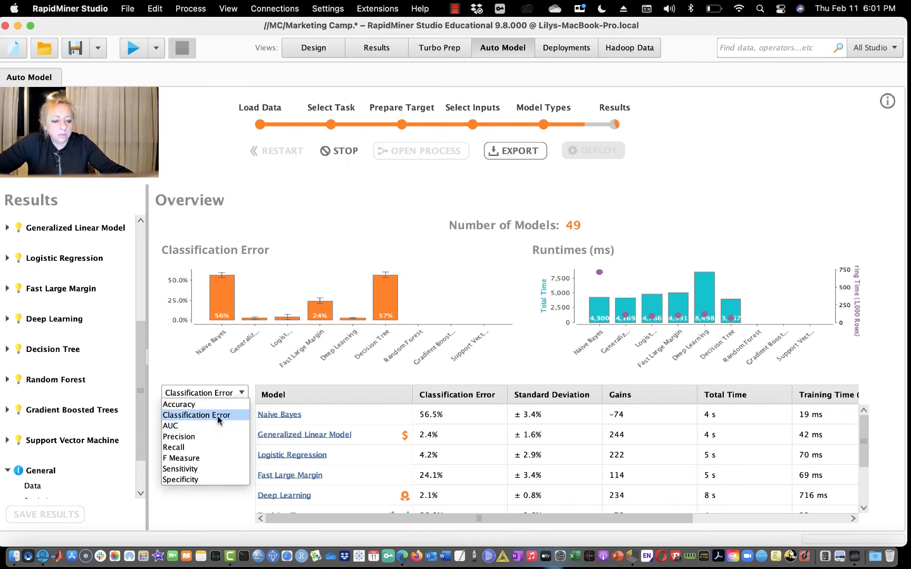
{"action": "left_click", "coordinate": [214, 406]}
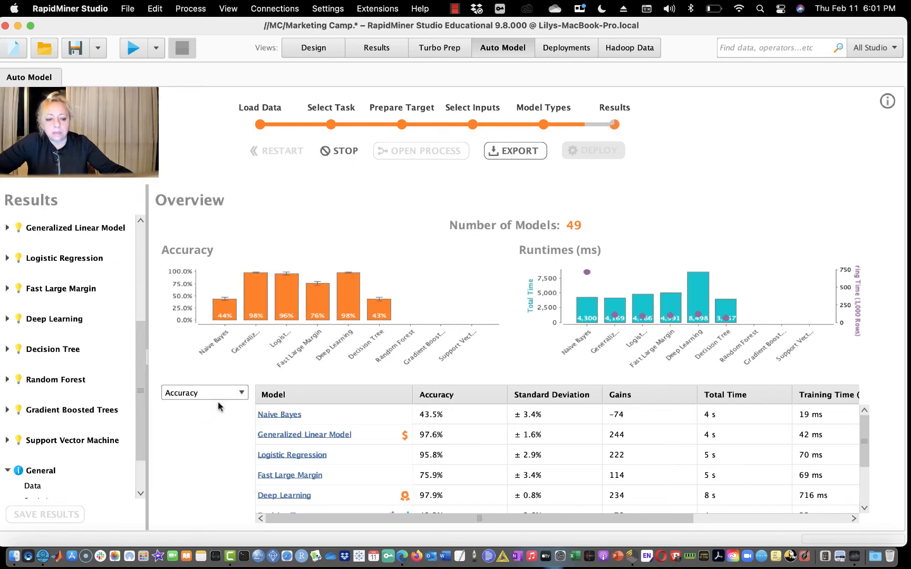
{"action": "left_click", "coordinate": [242, 393]}
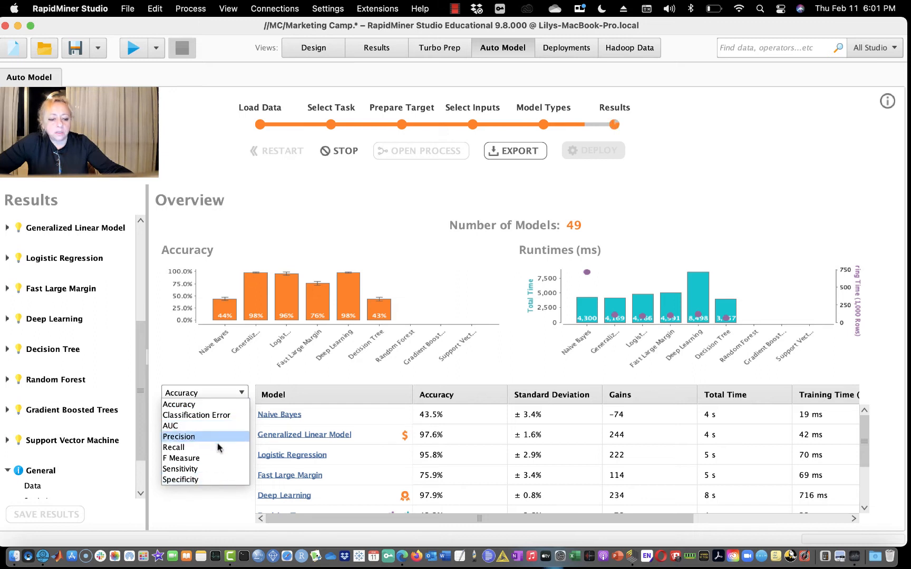
{"action": "left_click", "coordinate": [218, 401]}
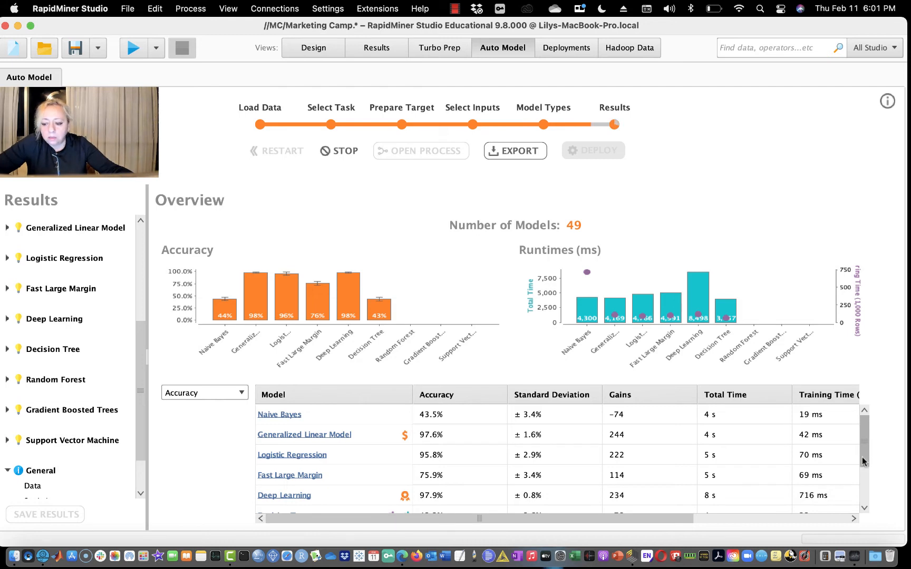
{"action": "left_click_drag", "start_coordinate": [862, 457], "coordinate": [862, 489]}
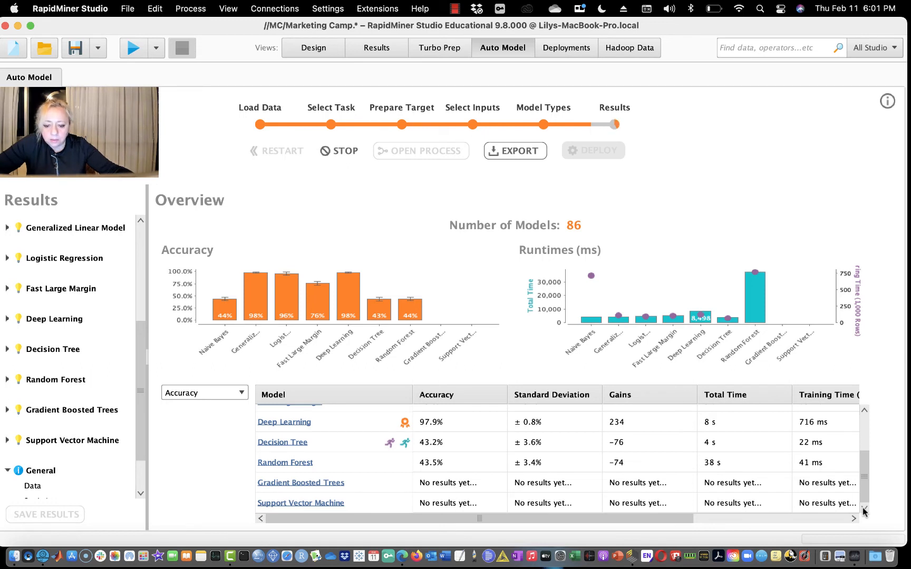
{"action": "left_click_drag", "start_coordinate": [865, 463], "coordinate": [866, 426]}
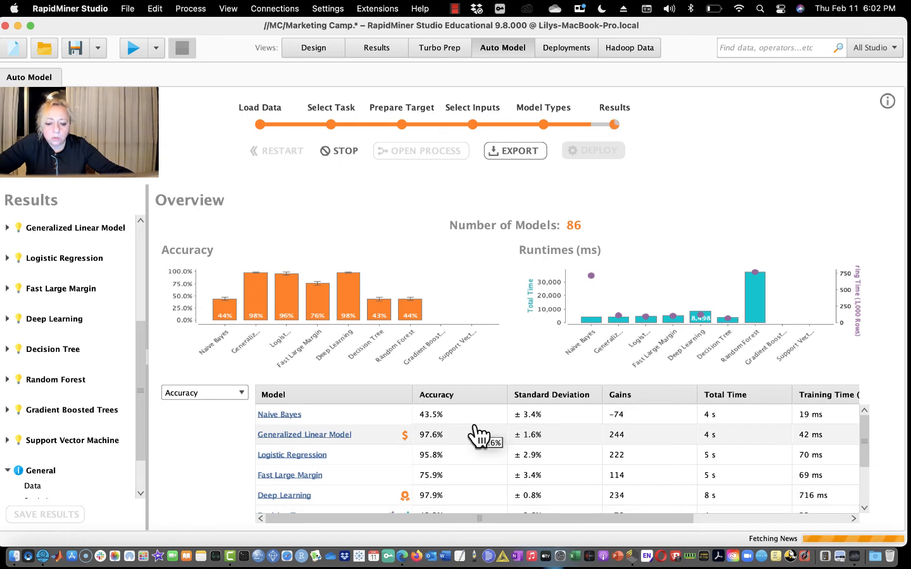
{"action": "mouse_move", "coordinate": [405, 501]}
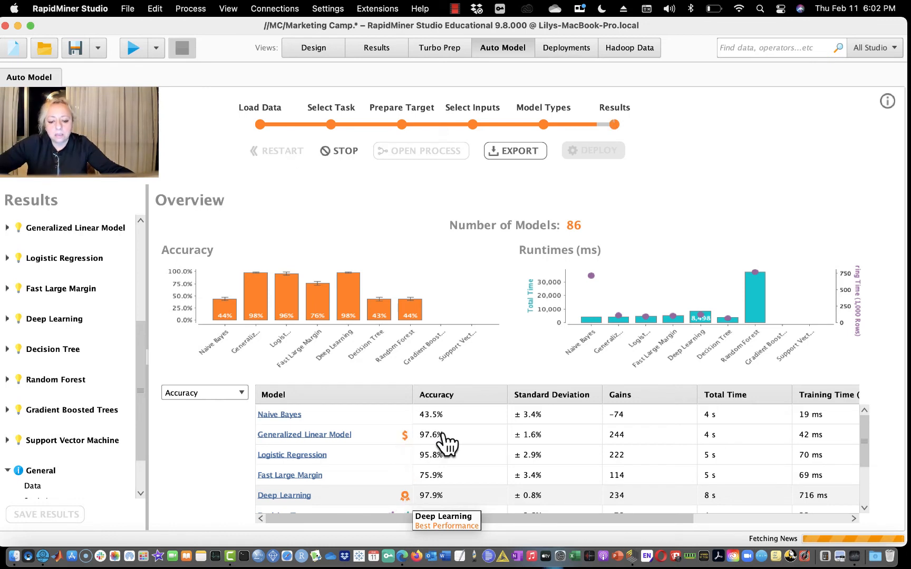
{"action": "mouse_move", "coordinate": [408, 432]}
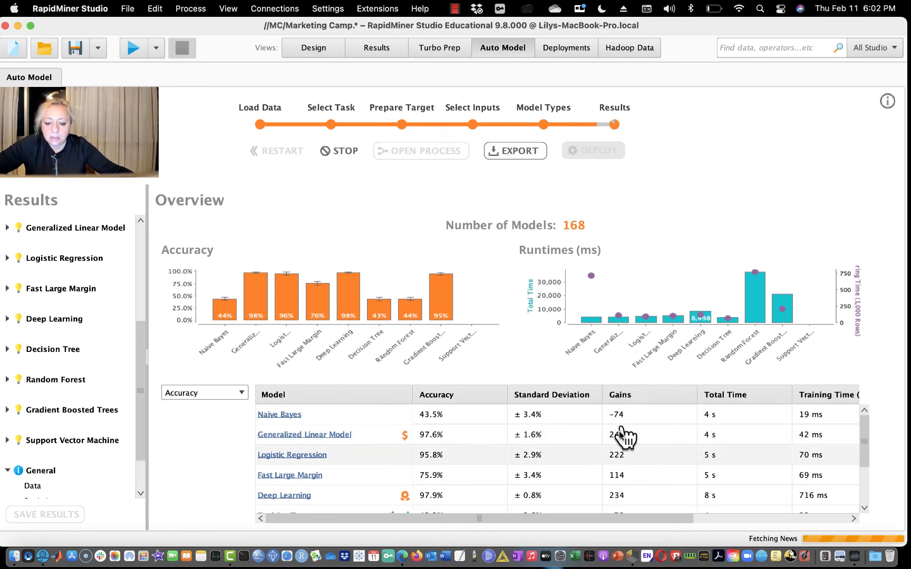
- Check the other available performance metrics, keep Accuracy and review the finished results table down to Support Vector Machine
{"action": "left_click", "coordinate": [241, 393]}
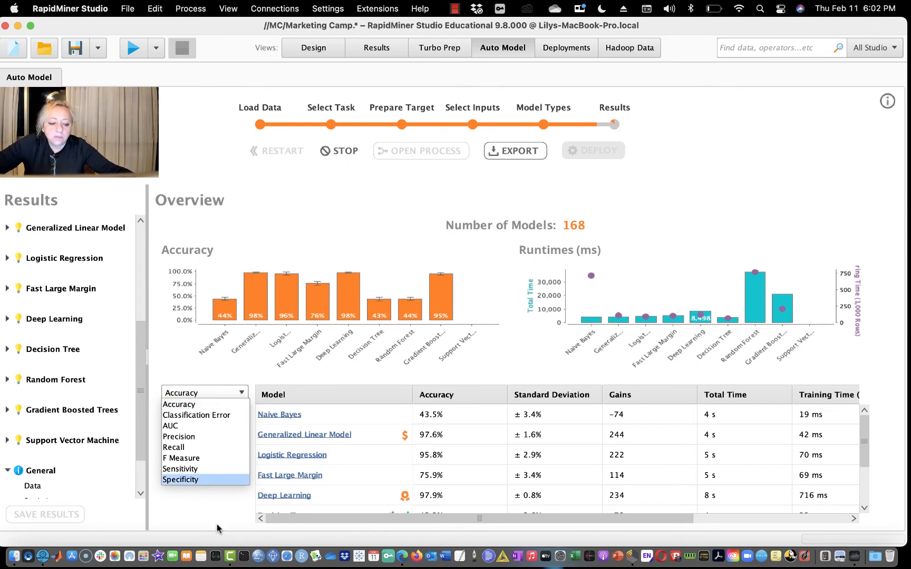
{"action": "left_click", "coordinate": [210, 508]}
{"action": "left_click", "coordinate": [241, 393]}
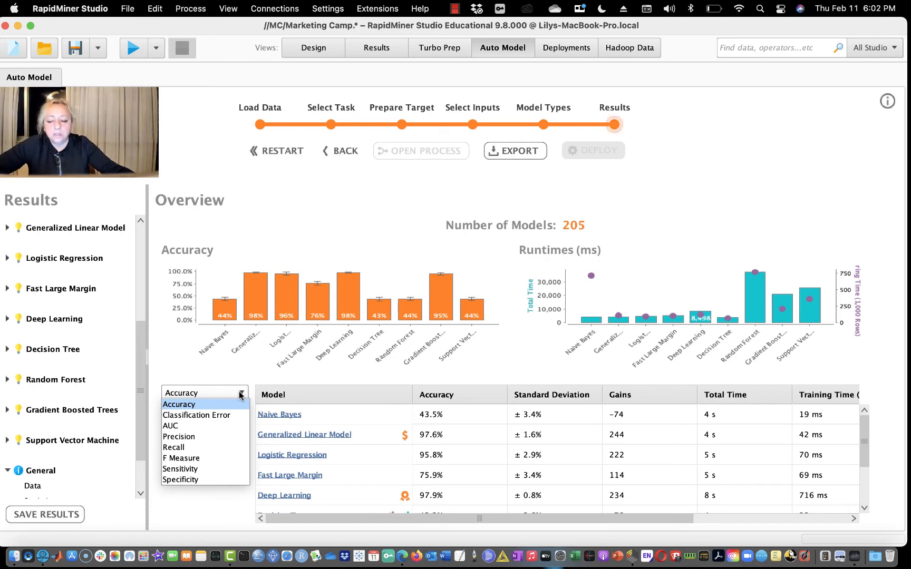
{"action": "left_click", "coordinate": [182, 505]}
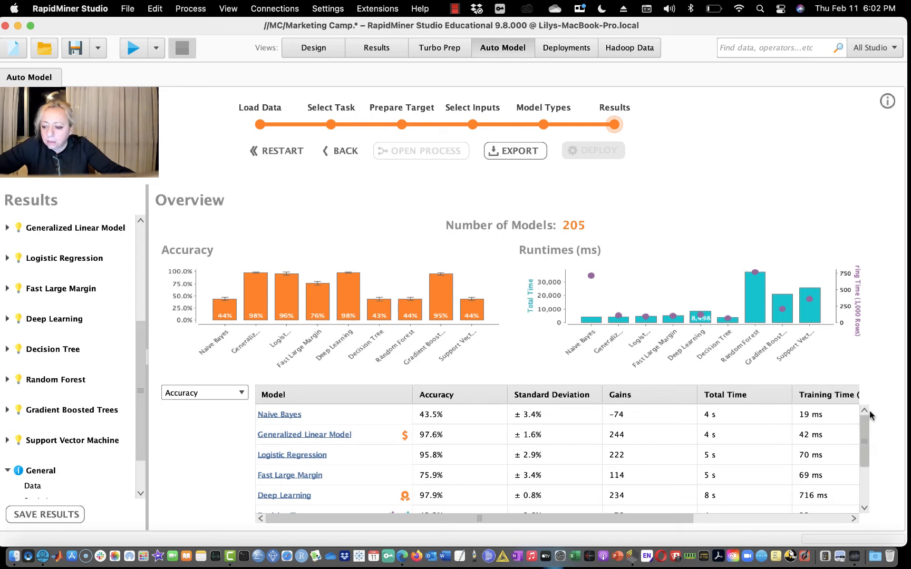
{"action": "left_click_drag", "start_coordinate": [861, 444], "coordinate": [863, 498]}
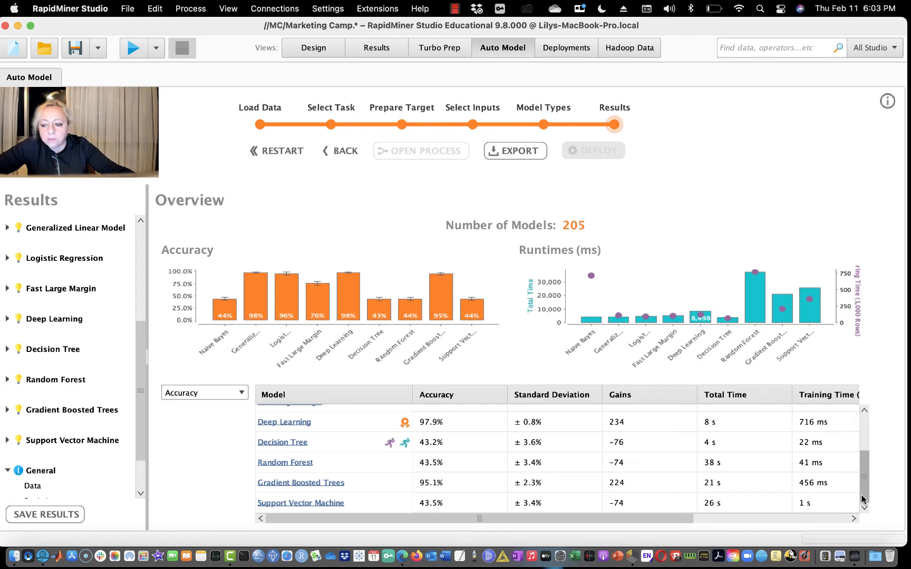
{"action": "left_click_drag", "start_coordinate": [863, 498], "coordinate": [859, 415]}
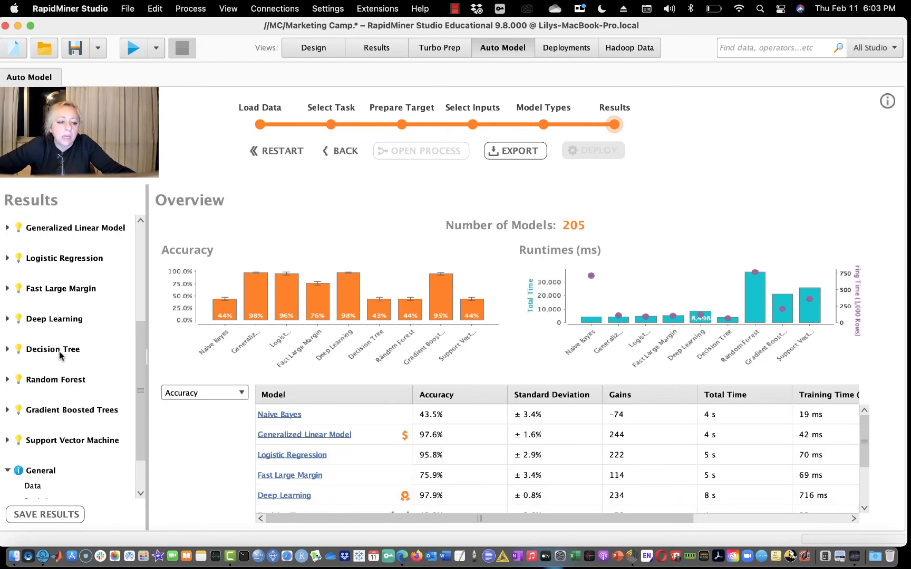
- Review the Deep Learning model's details, including the gains/lift table, plus its weights, simulator and performance criteria
{"action": "left_click", "coordinate": [8, 319]}
{"action": "left_click", "coordinate": [36, 334]}
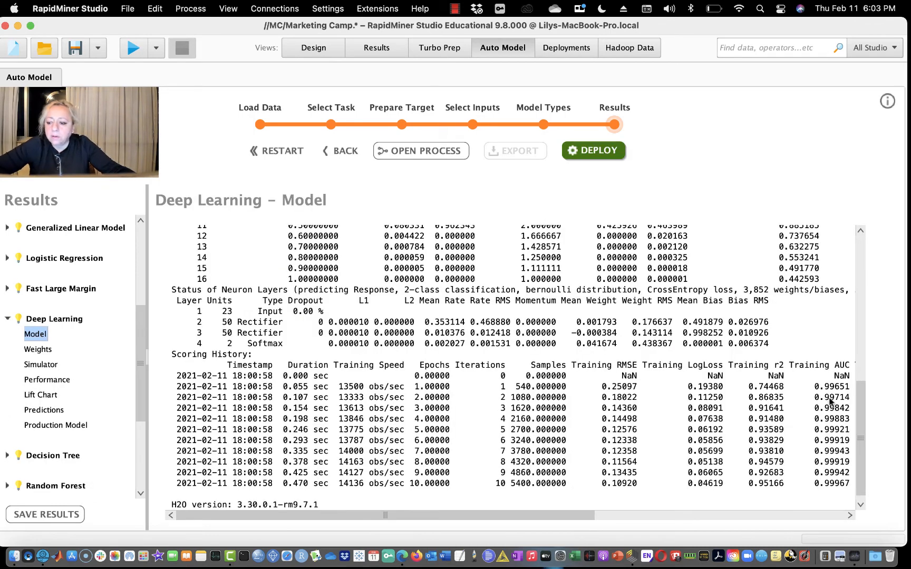
{"action": "left_click_drag", "start_coordinate": [854, 415], "coordinate": [850, 350]}
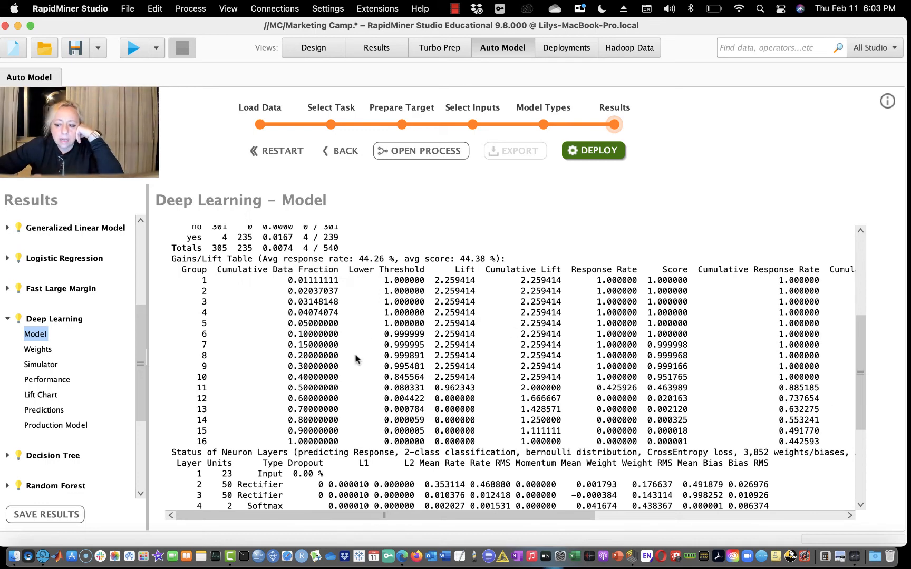
{"action": "left_click", "coordinate": [32, 349]}
{"action": "left_click", "coordinate": [38, 366]}
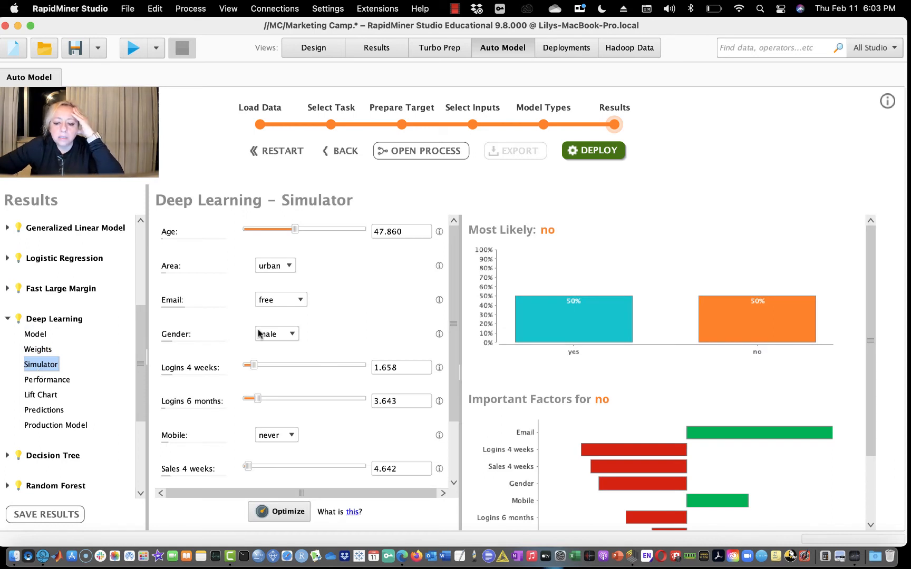
{"action": "left_click", "coordinate": [56, 384]}
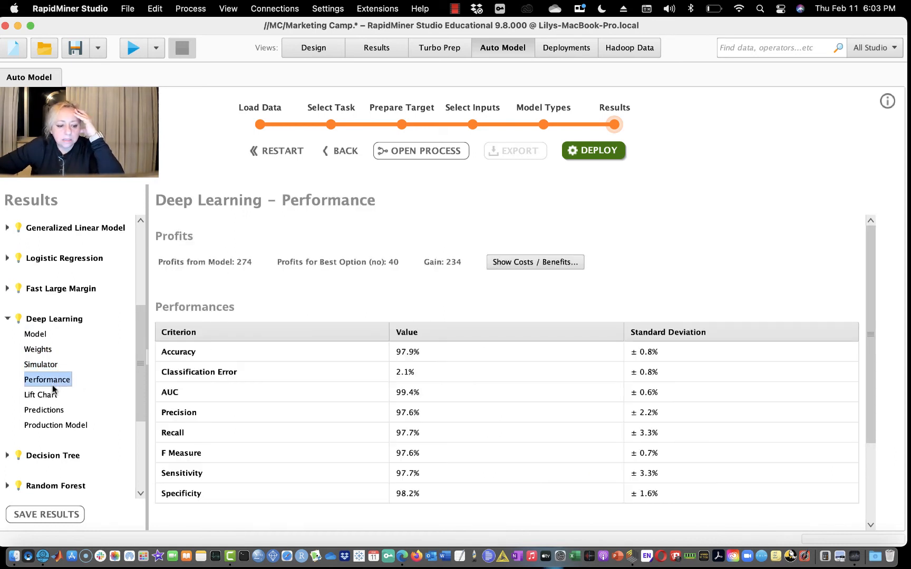
- Examine the Deep Learning lift chart, the row-by-row predictions and the production model
{"action": "left_click", "coordinate": [42, 399]}
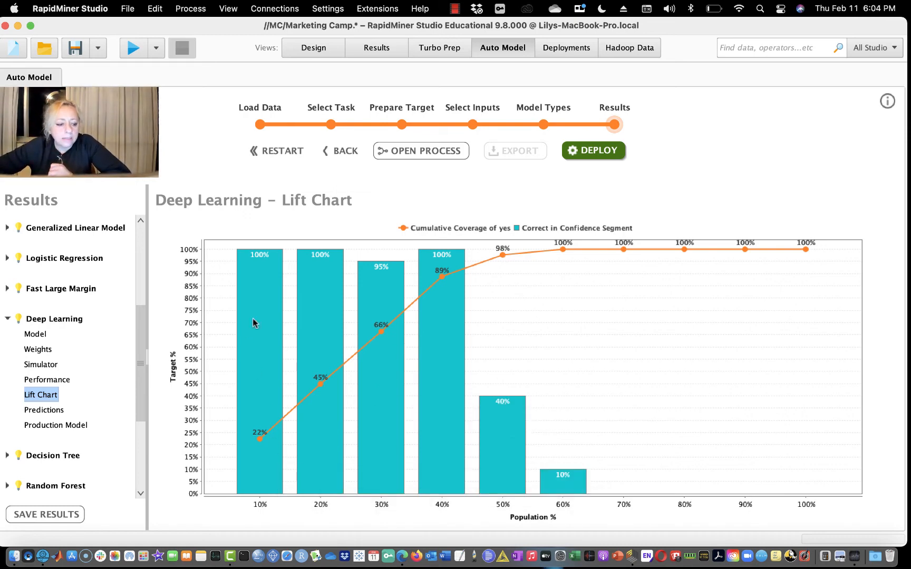
{"action": "left_click", "coordinate": [49, 415]}
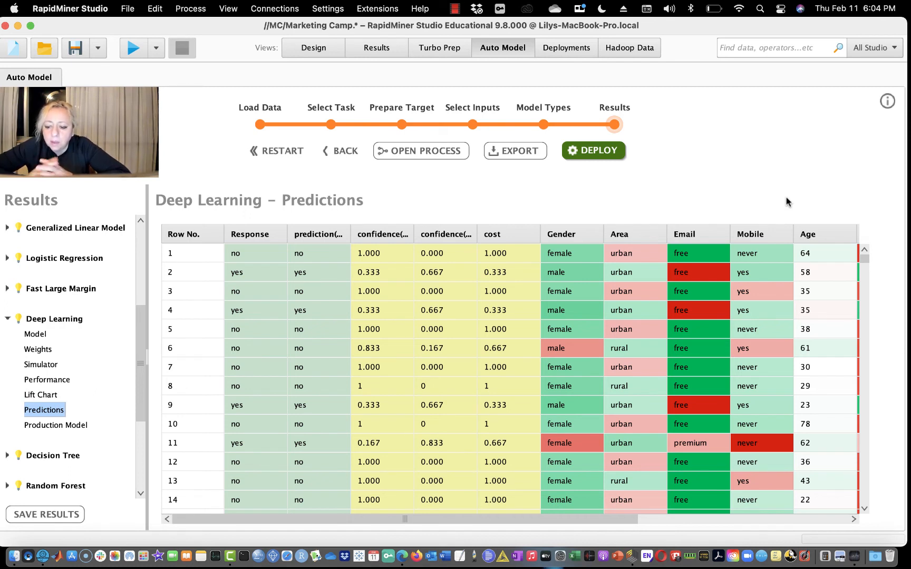
{"action": "left_click_drag", "start_coordinate": [598, 519], "coordinate": [252, 537]}
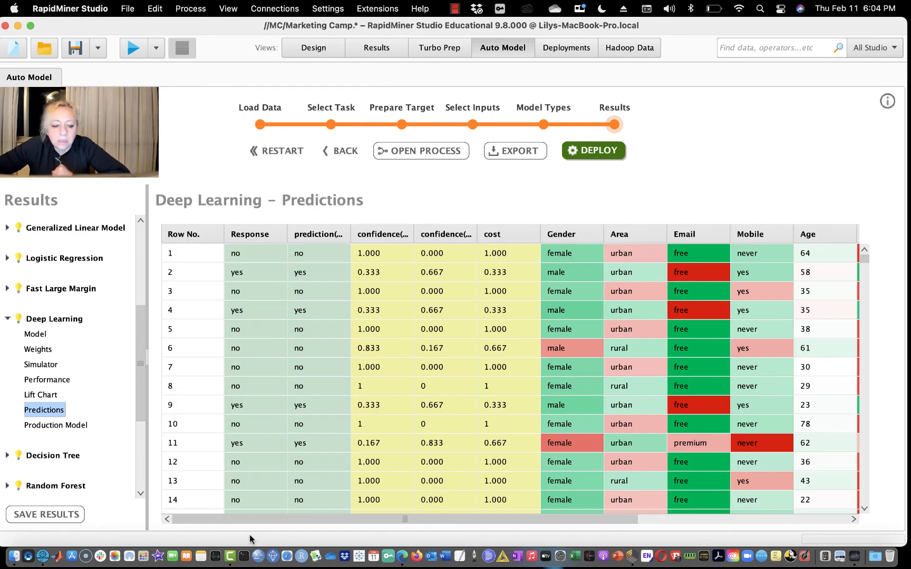
{"action": "left_click", "coordinate": [57, 427]}
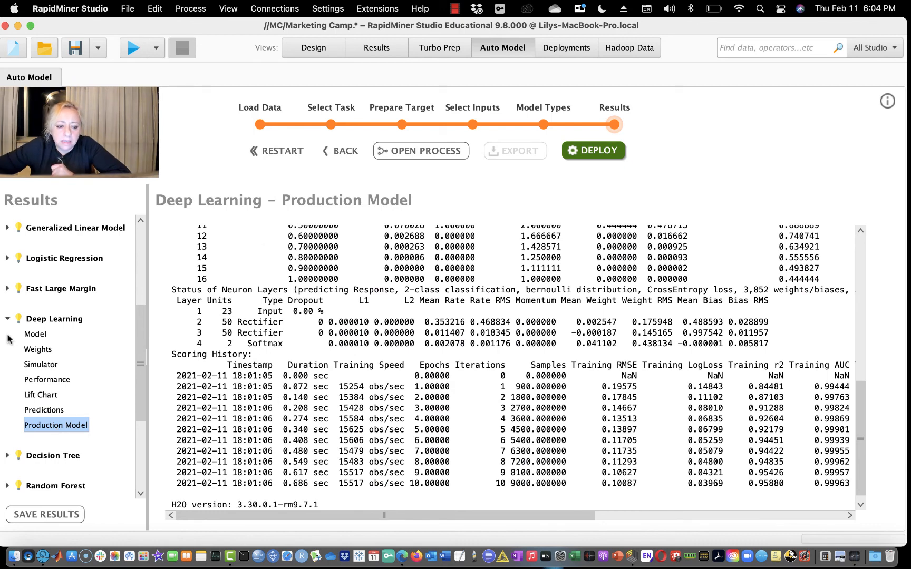
- Compare the ROC curves of all models and return to the comparison overview
{"action": "left_click_drag", "start_coordinate": [138, 325], "coordinate": [133, 212]}
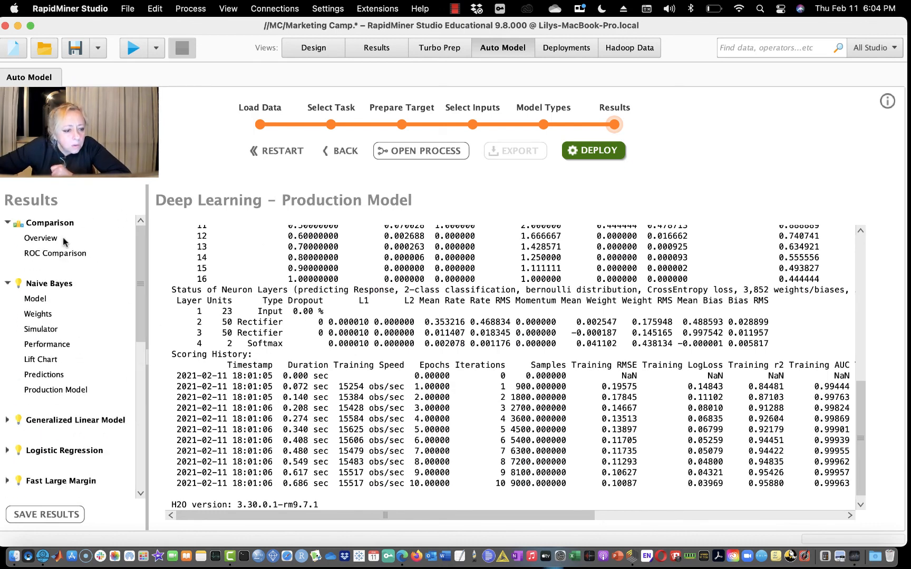
{"action": "left_click", "coordinate": [62, 253]}
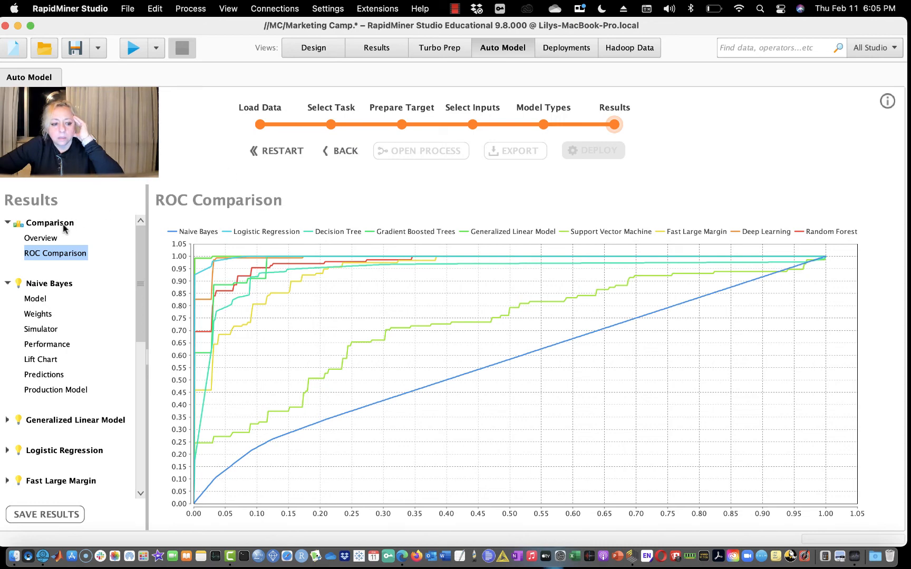
{"action": "left_click", "coordinate": [42, 238]}
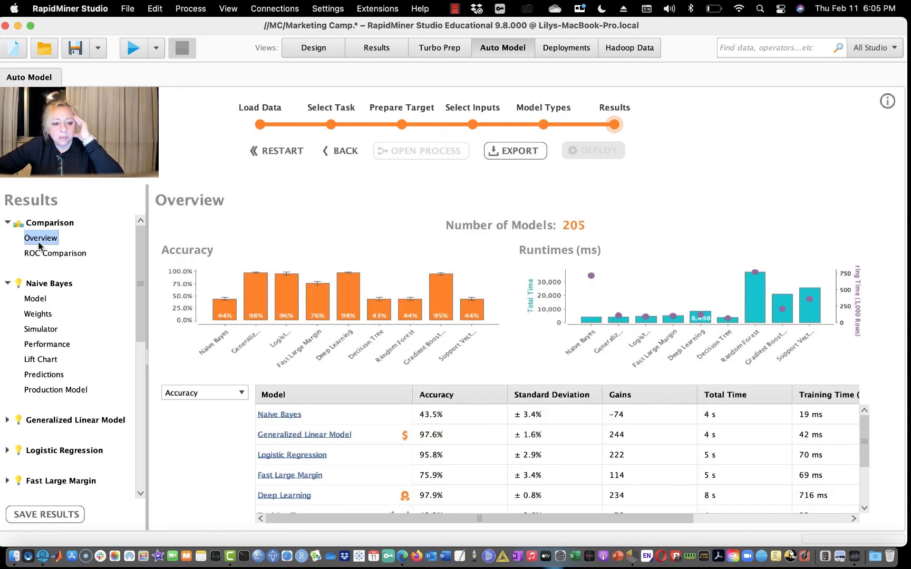
- Start exporting the model comparison data to a repository and choose the local MC repository as its location
{"action": "left_click", "coordinate": [515, 151]}
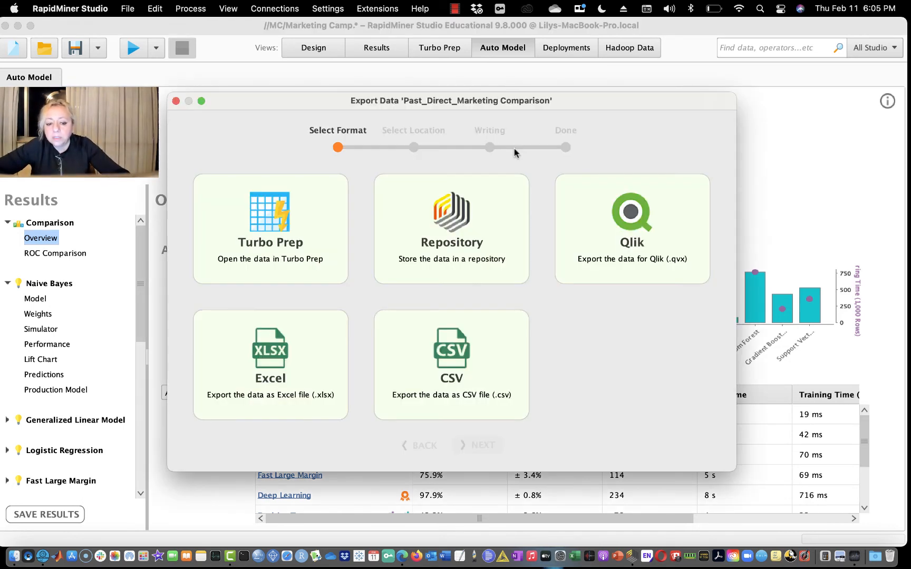
{"action": "left_click", "coordinate": [472, 237]}
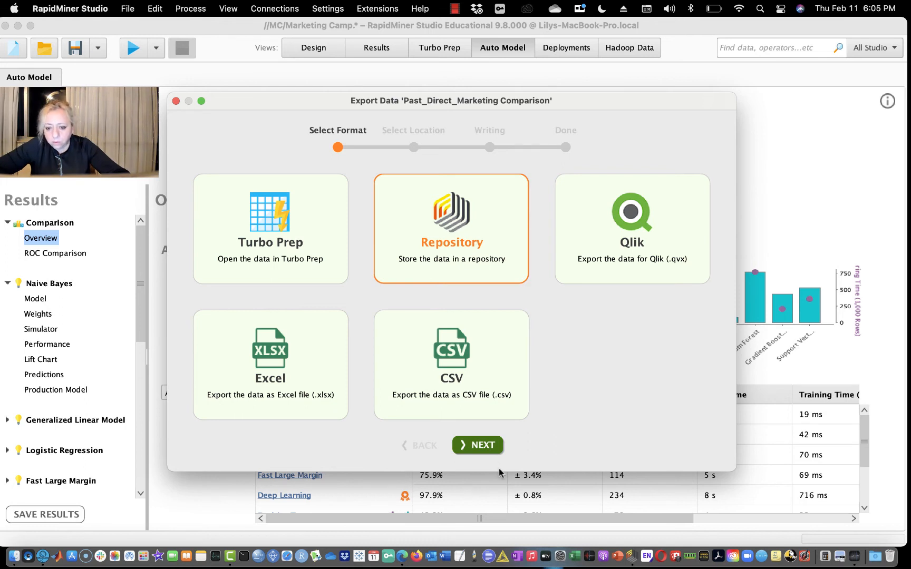
{"action": "left_click", "coordinate": [485, 447]}
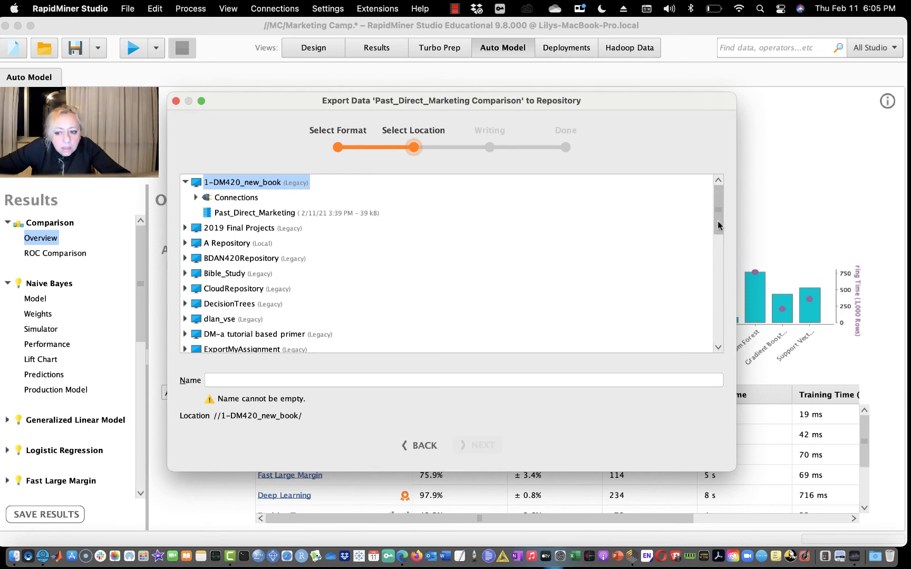
{"action": "left_click", "coordinate": [719, 270]}
{"action": "left_click_drag", "start_coordinate": [719, 273], "coordinate": [720, 295]}
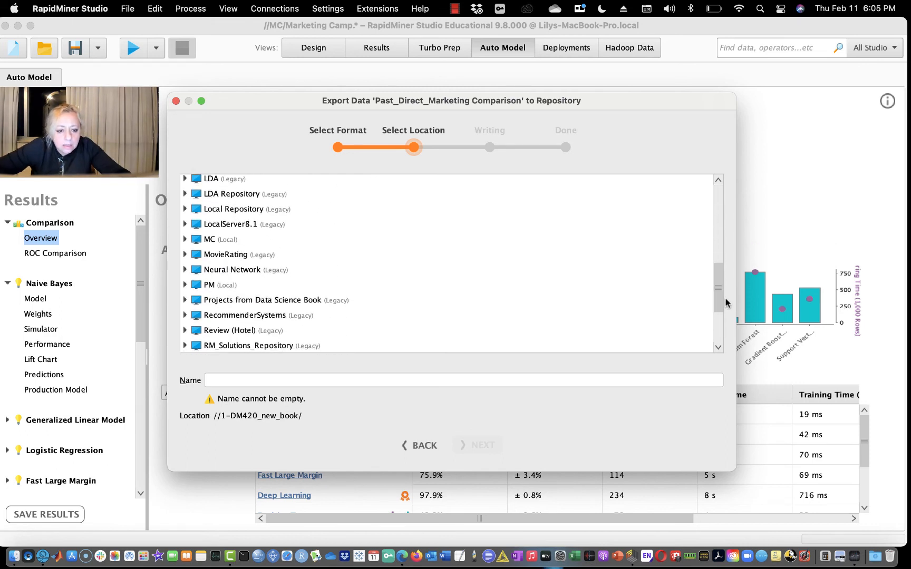
{"action": "double_click", "coordinate": [192, 243]}
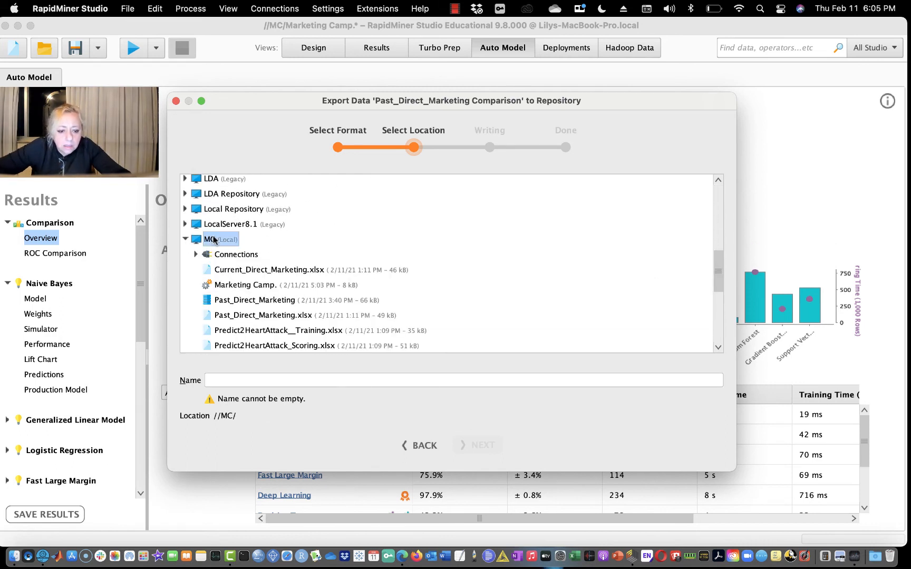
{"action": "double_click", "coordinate": [216, 244]}
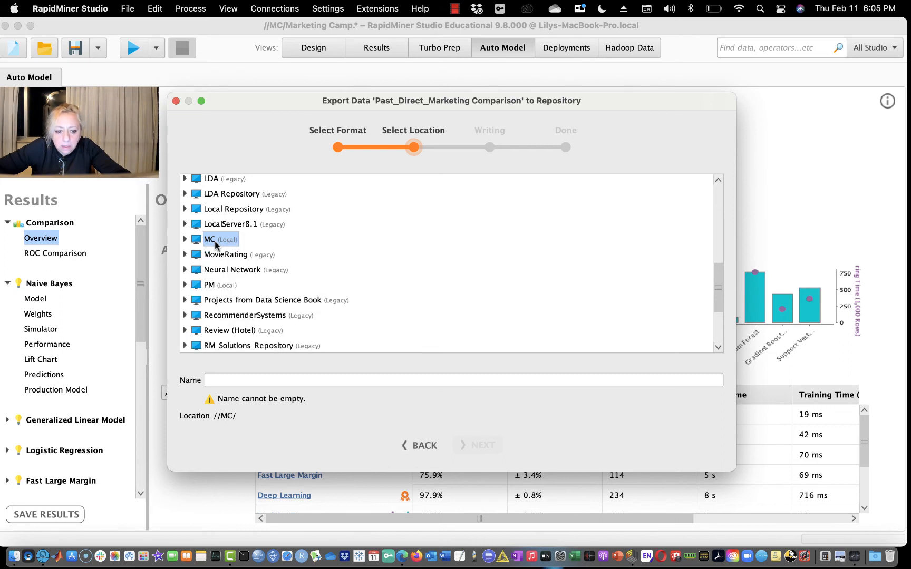
- Name the exported comparison data auto-model, complete the export and close the dialog
{"action": "left_click", "coordinate": [230, 380]}
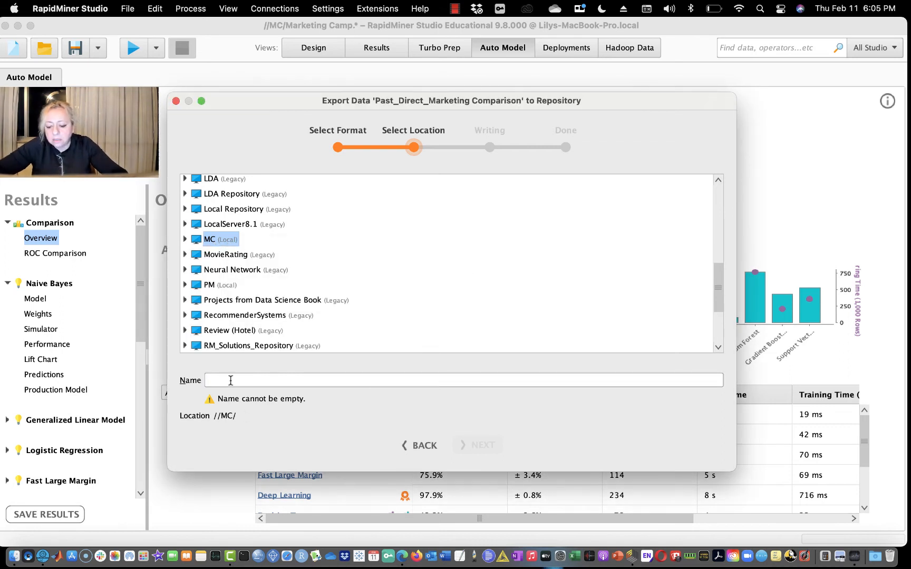
{"action": "type", "text": "auto"}
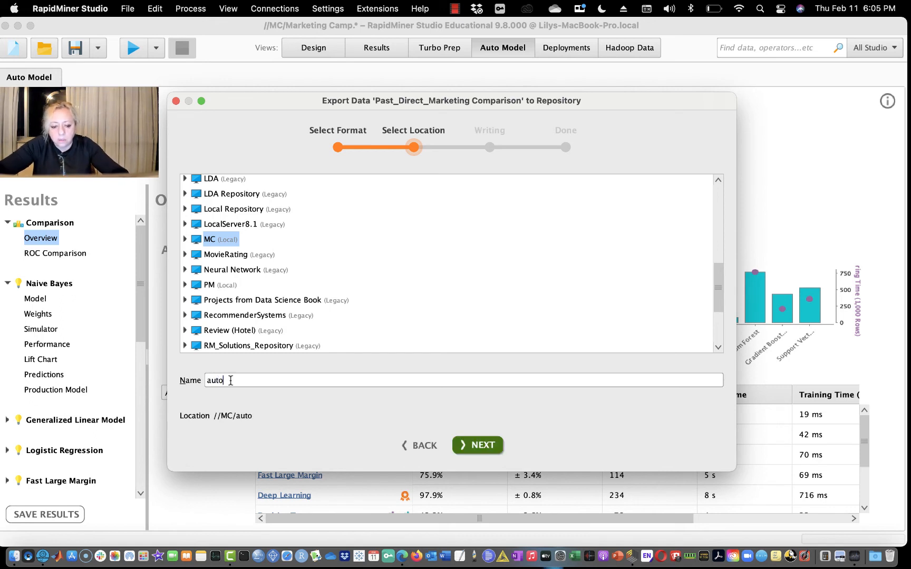
{"action": "type", "text": "-model"}
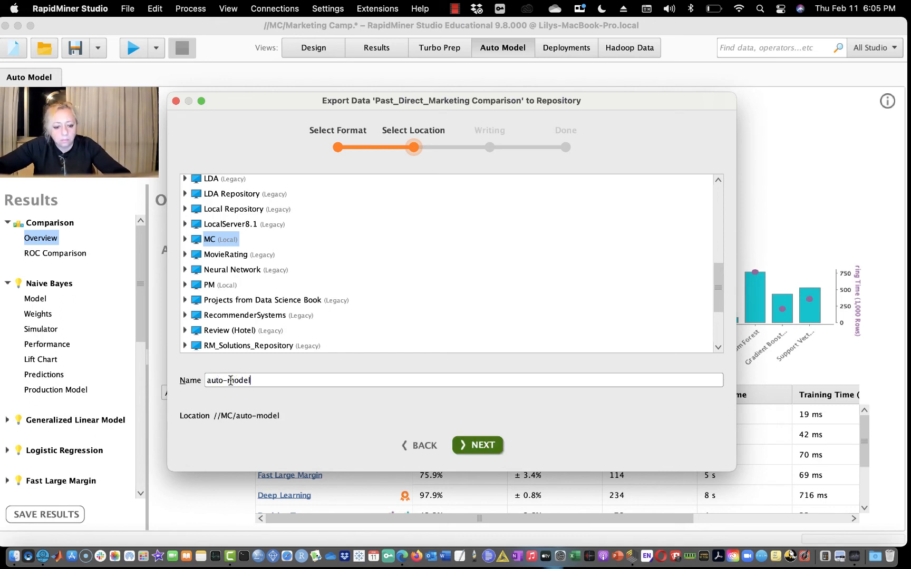
{"action": "left_click", "coordinate": [478, 446]}
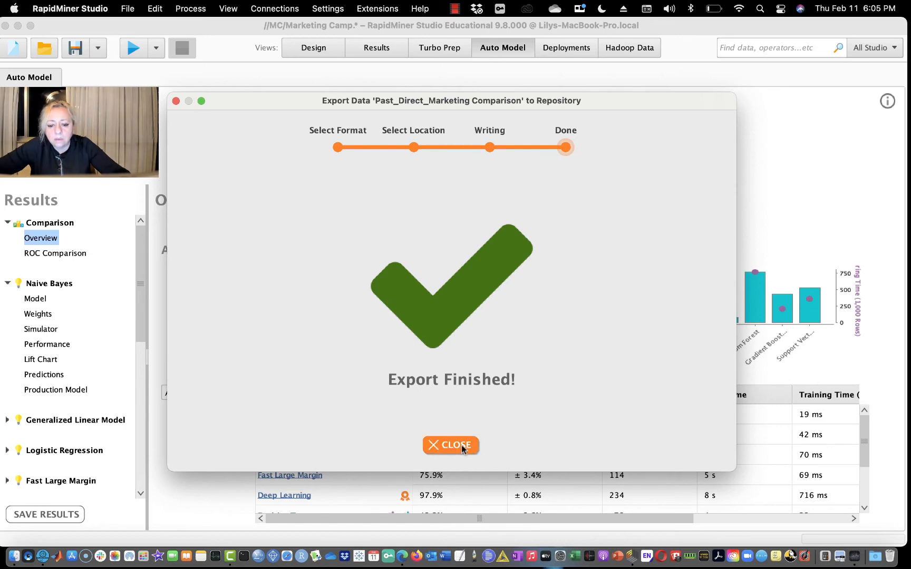
{"action": "left_click", "coordinate": [461, 445]}
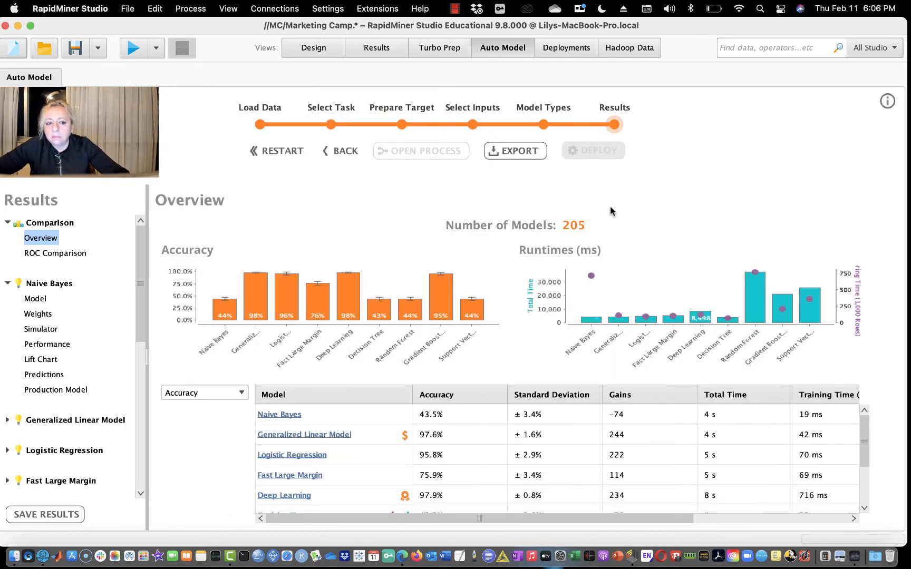
- Switch to the Design view and widen the repository area so the full MC entry names are readable
{"action": "left_click", "coordinate": [318, 48]}
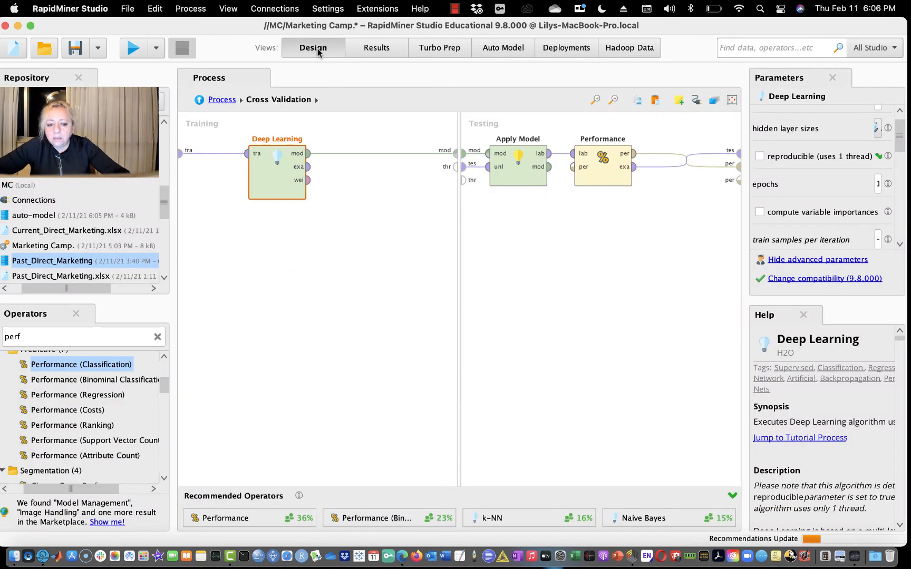
{"action": "left_click_drag", "start_coordinate": [173, 268], "coordinate": [265, 268]}
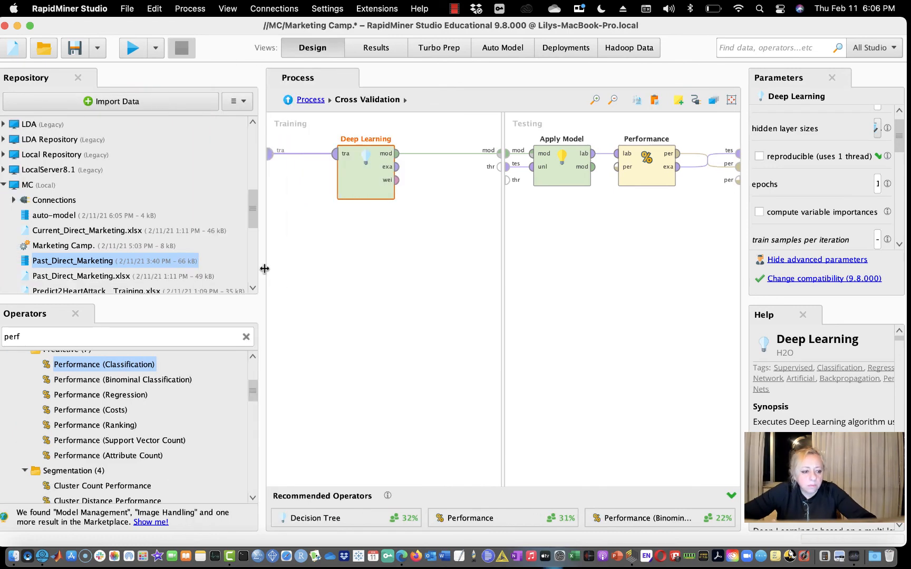
{"action": "mouse_move", "coordinate": [251, 204]}
{"action": "left_mouse_down"}
{"action": "mouse_move", "coordinate": [251, 245]}
{"action": "mouse_move", "coordinate": [252, 203]}
{"action": "left_mouse_up"}
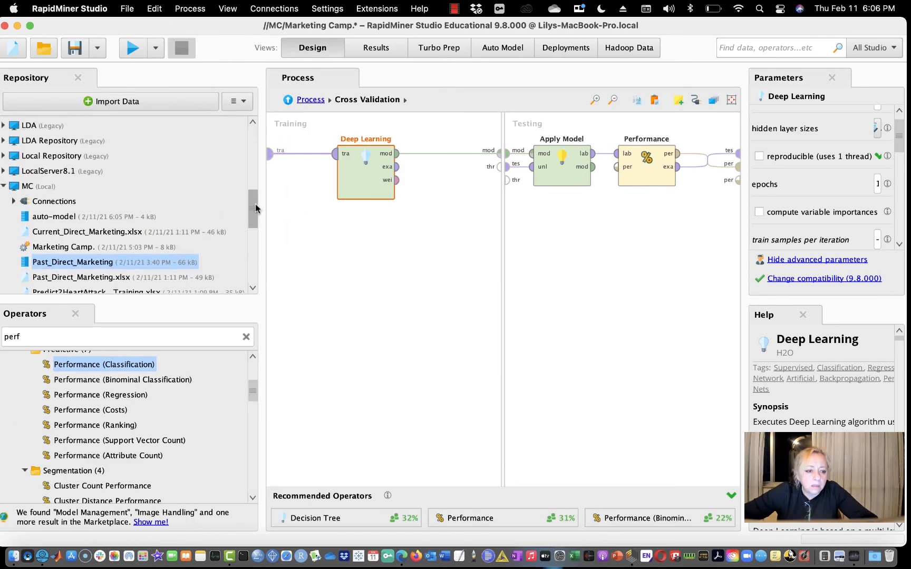
{"action": "right_click", "coordinate": [28, 188]}
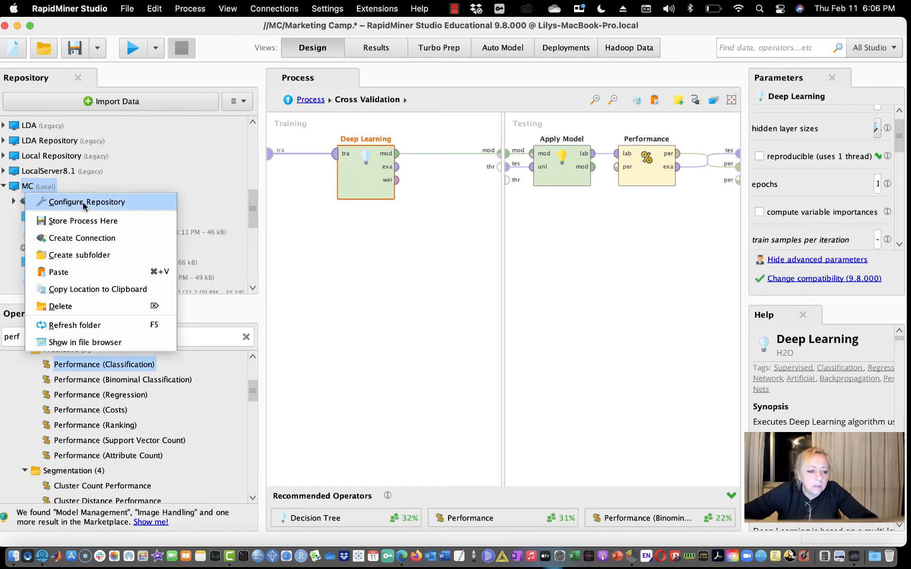
{"action": "left_click", "coordinate": [83, 205]}
{"action": "left_click", "coordinate": [584, 346]}
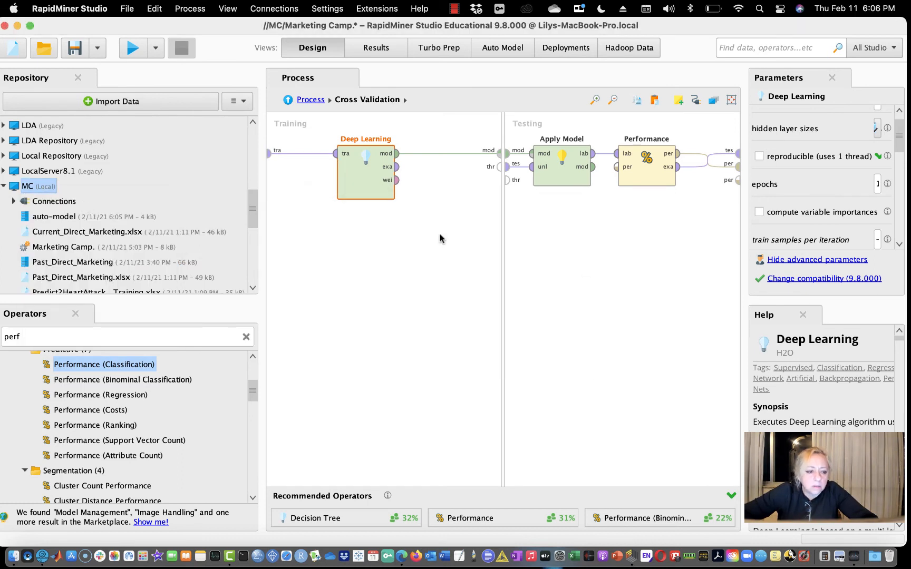
- Refresh the MC repository folder and select the auto-model data set
{"action": "right_click", "coordinate": [42, 189]}
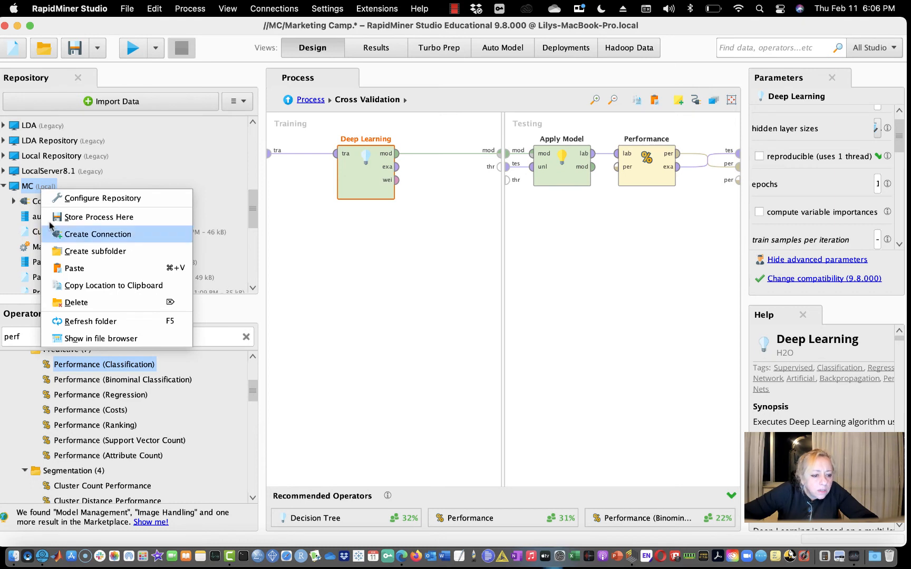
{"action": "left_click", "coordinate": [80, 322]}
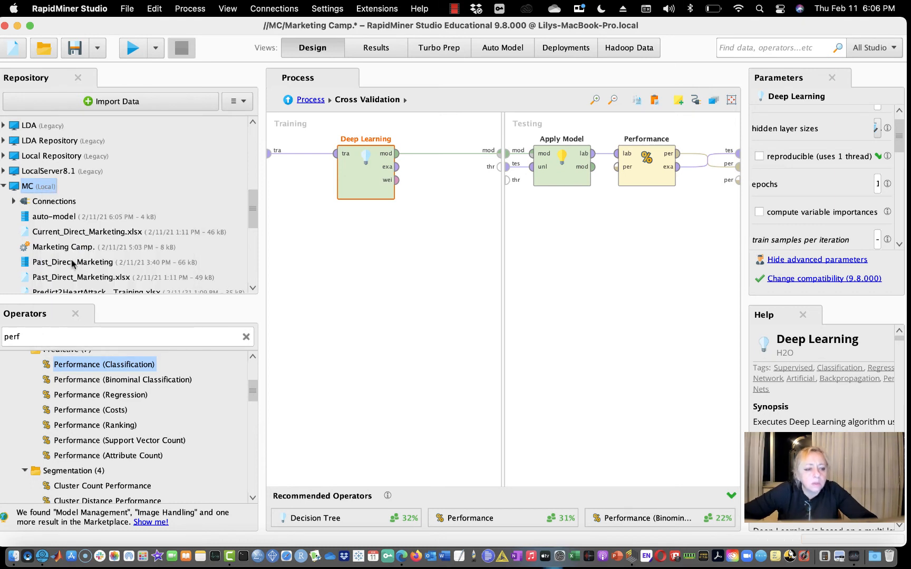
{"action": "left_click", "coordinate": [54, 216]}
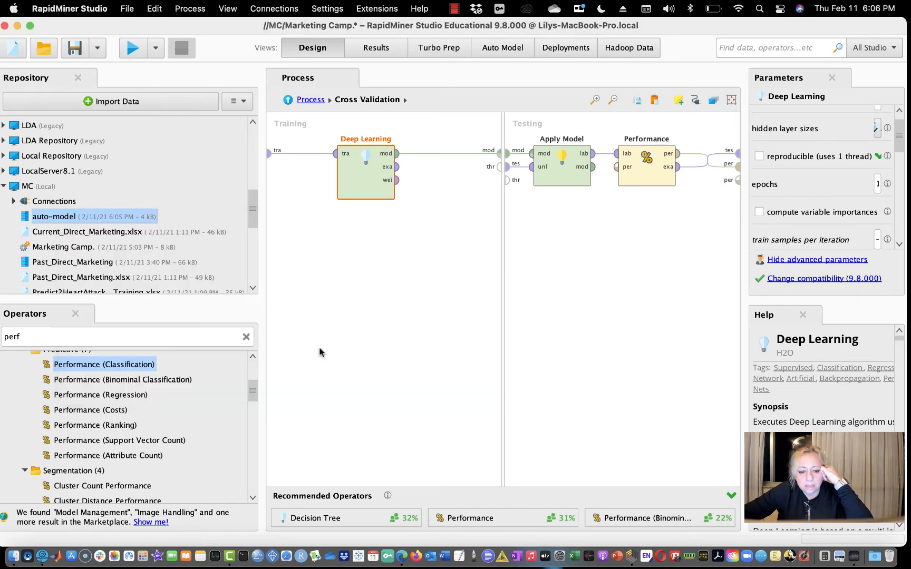
- Add the auto-model data to the top-level process with its output connected to the free result port, and run the process
{"action": "left_click", "coordinate": [320, 352]}
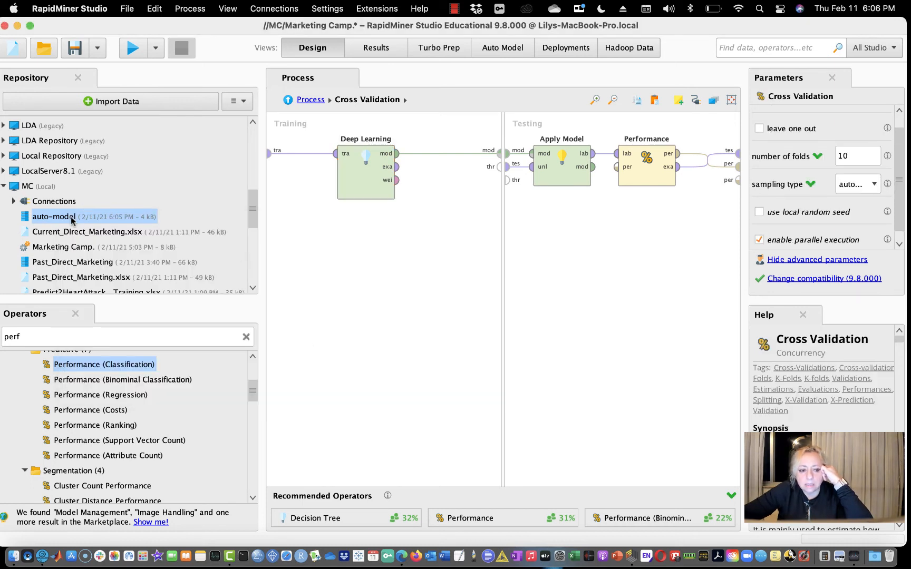
{"action": "left_click", "coordinate": [310, 100]}
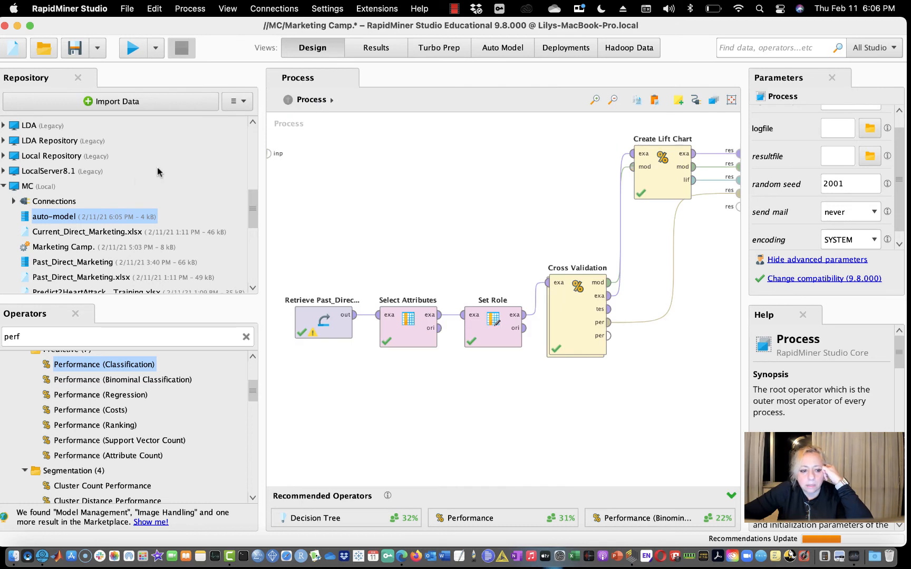
{"action": "left_click_drag", "start_coordinate": [64, 216], "coordinate": [369, 416]}
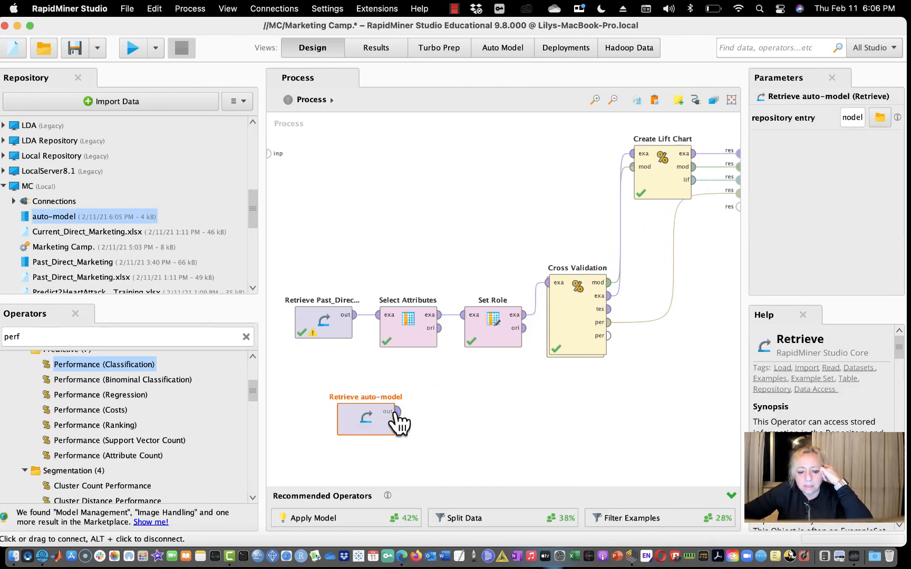
{"action": "left_click_drag", "start_coordinate": [397, 411], "coordinate": [738, 206]}
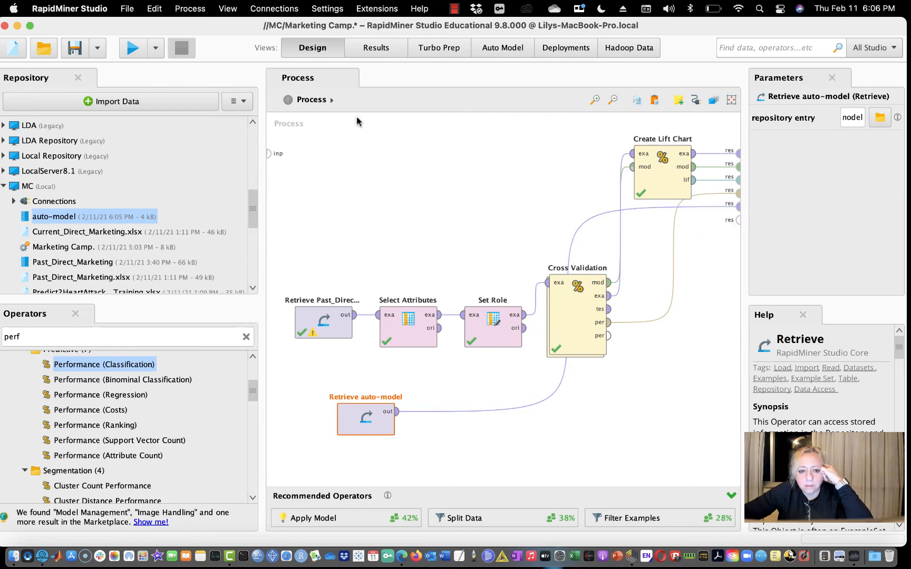
{"action": "left_click", "coordinate": [133, 49]}
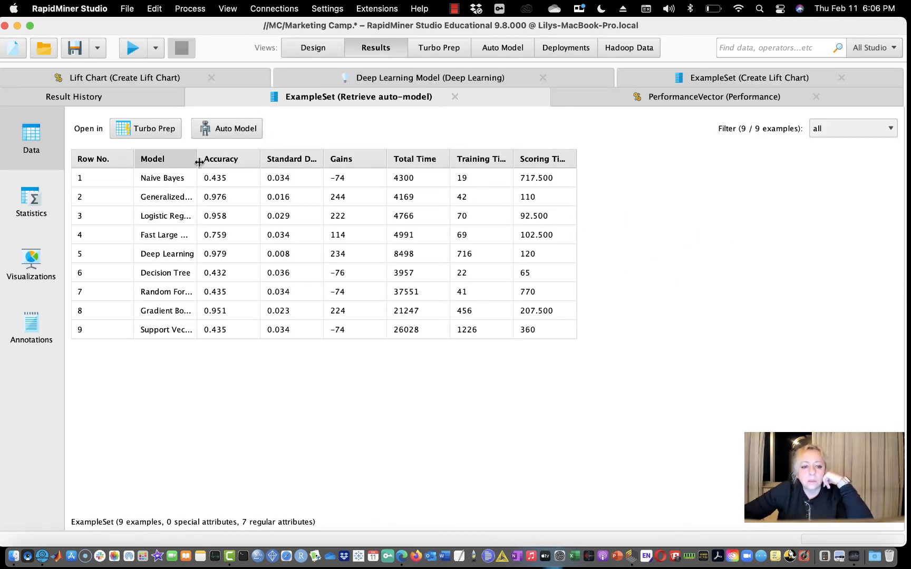
- Widen the Model column until full model names are readable and sort the auto-model table by accuracy in descending order
{"action": "left_click_drag", "start_coordinate": [193, 163], "coordinate": [265, 159]}
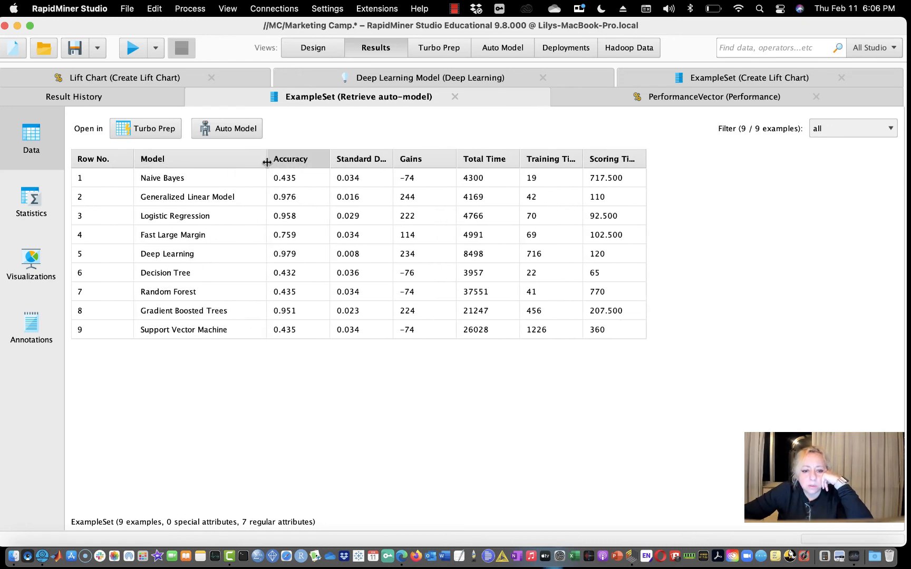
{"action": "left_click", "coordinate": [293, 158]}
{"action": "left_click", "coordinate": [294, 158]}
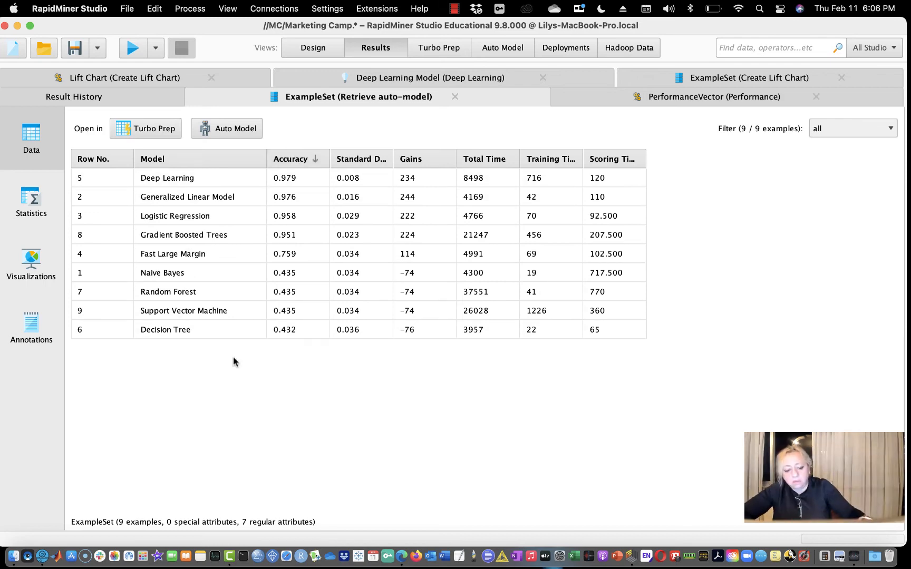
- Look at the Deployments overview and return to the Auto Model results
{"action": "left_click", "coordinate": [514, 53]}
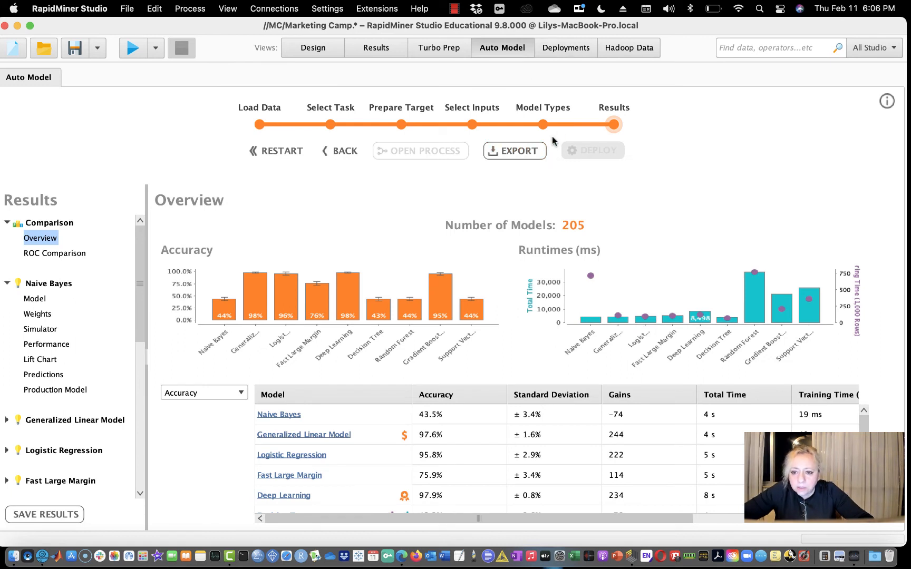
{"action": "left_click", "coordinate": [565, 48]}
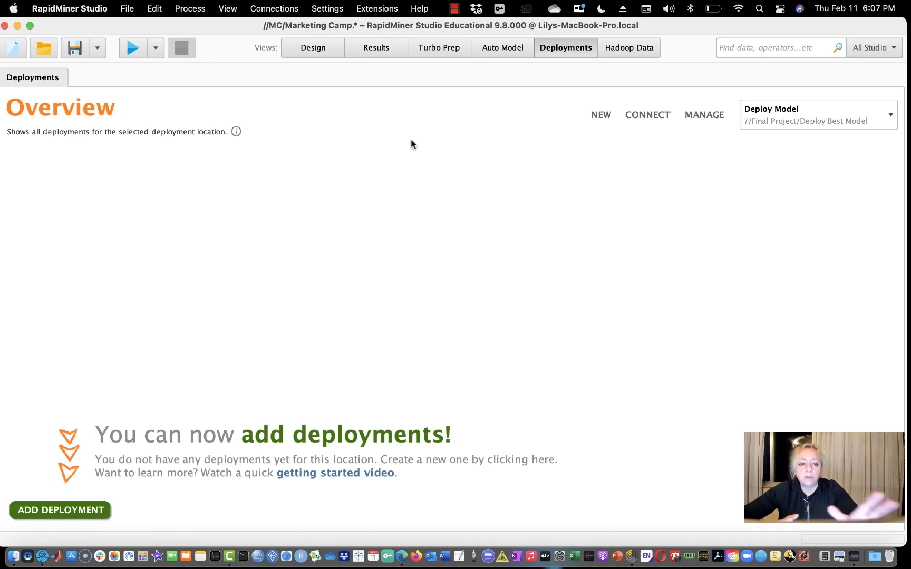
{"action": "left_click", "coordinate": [505, 48]}
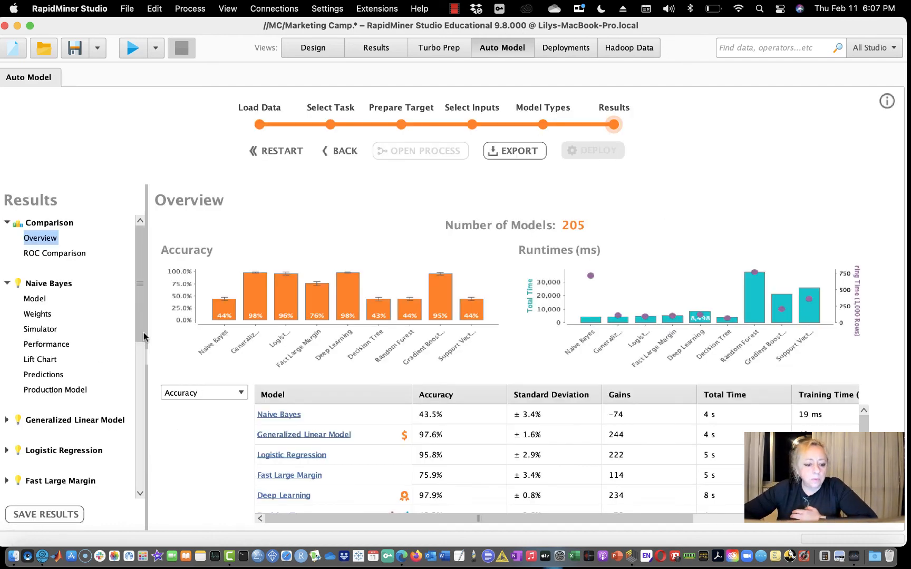
- Examine the General data table and go through the attribute statistics from Age to Sales total
{"action": "left_click_drag", "start_coordinate": [140, 338], "coordinate": [148, 481]}
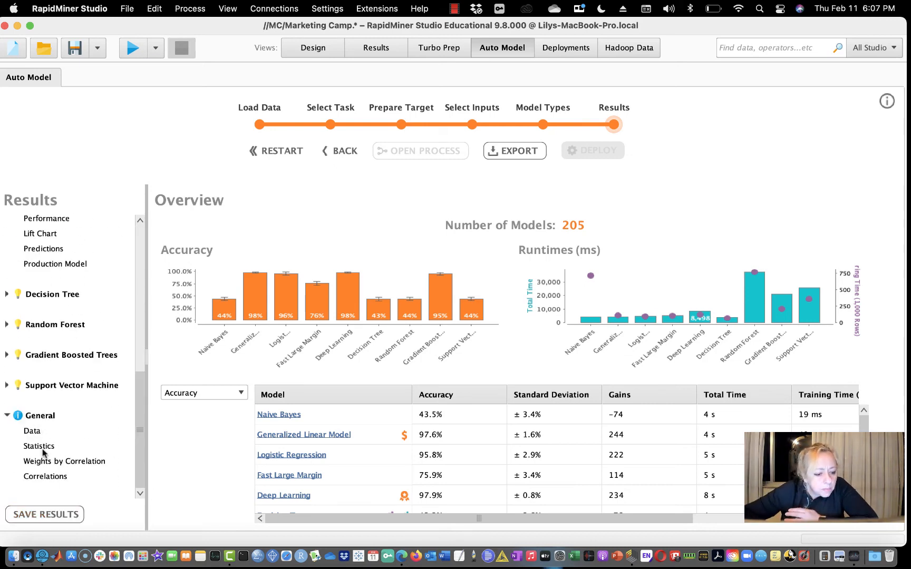
{"action": "left_click", "coordinate": [33, 432]}
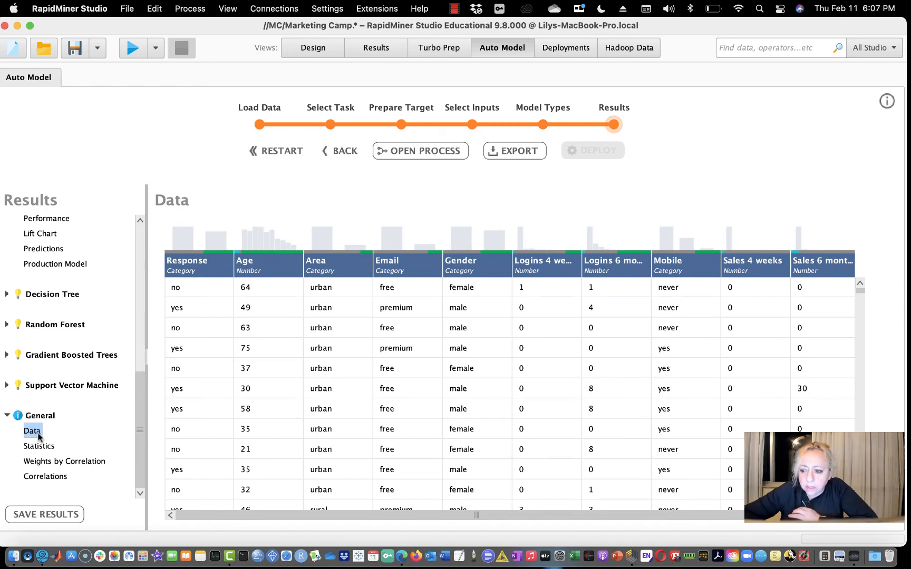
{"action": "left_click", "coordinate": [40, 447]}
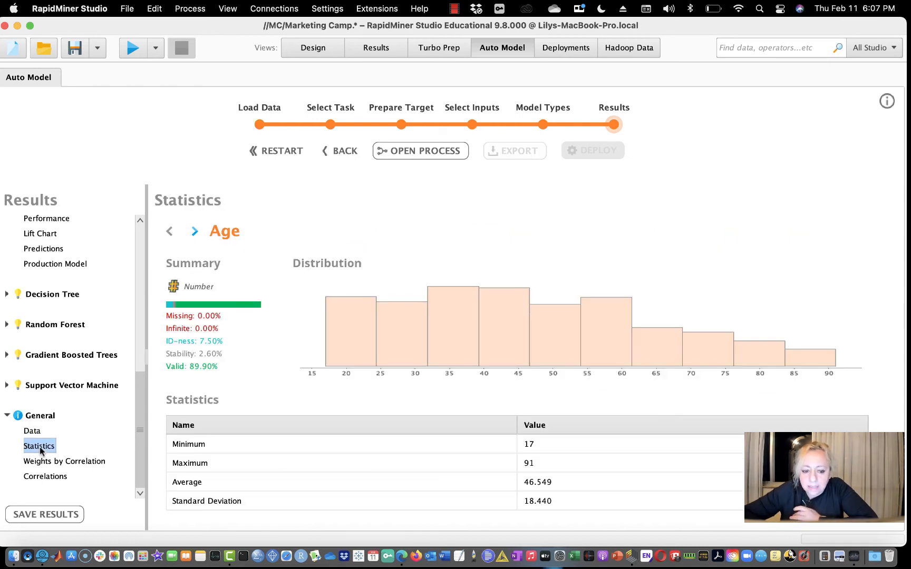
{"action": "left_click", "coordinate": [195, 232]}
{"action": "left_click", "coordinate": [195, 231]}
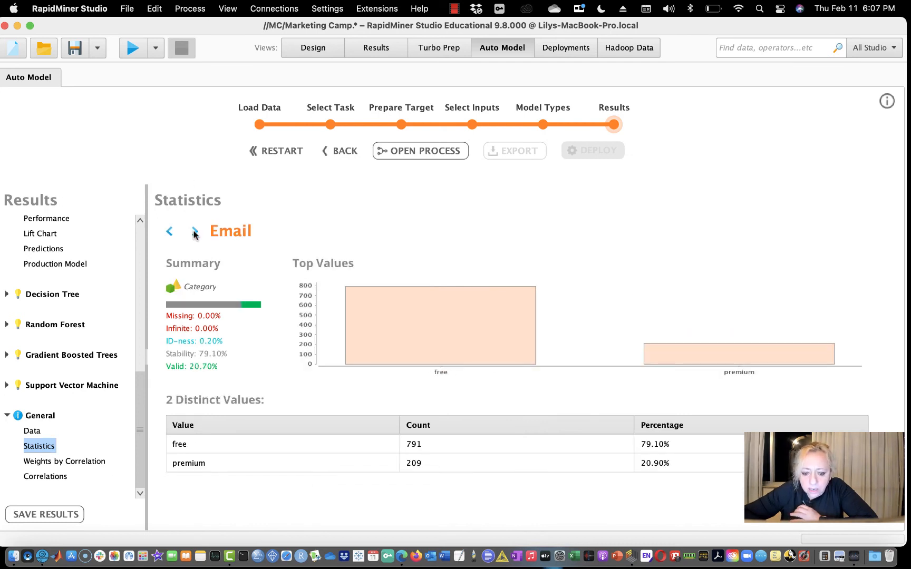
{"action": "left_click", "coordinate": [195, 231]}
{"action": "left_click", "coordinate": [195, 233]}
{"action": "left_click", "coordinate": [196, 232]}
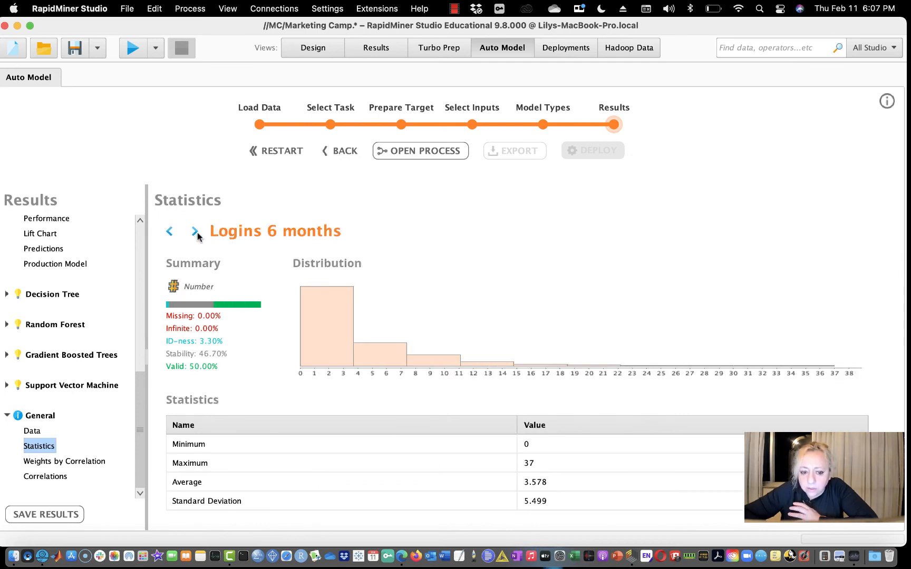
{"action": "left_click", "coordinate": [195, 233]}
{"action": "left_click", "coordinate": [195, 233]}
{"action": "left_click", "coordinate": [196, 232]}
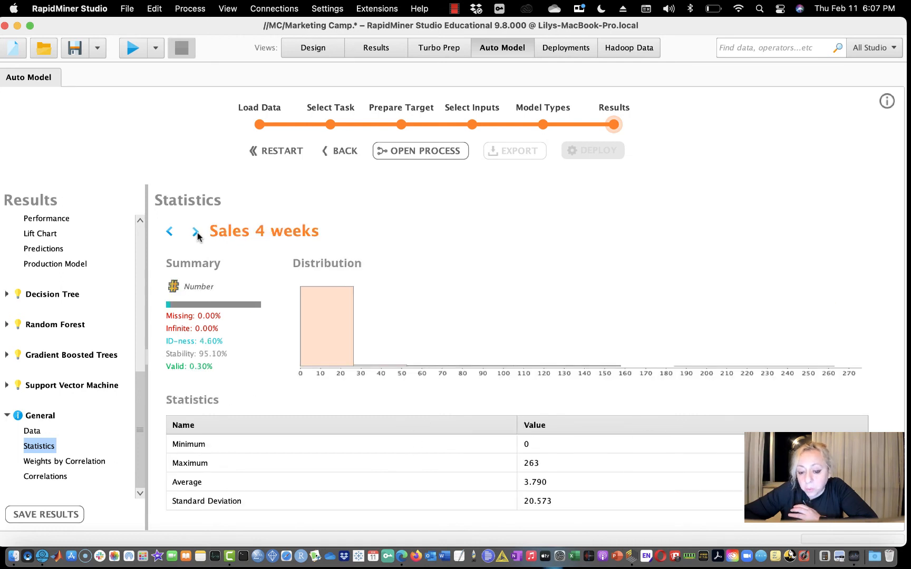
{"action": "left_click", "coordinate": [196, 233]}
{"action": "left_click", "coordinate": [196, 233]}
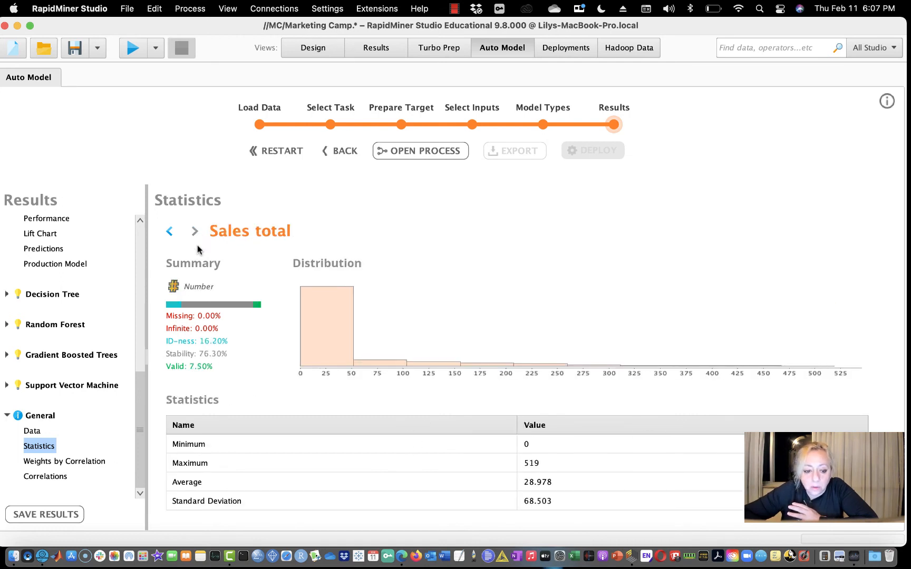
- Examine the weights by correlation and the correlation matrix, widening the matrix columns through Gender = male to show their full names
{"action": "left_click", "coordinate": [83, 459]}
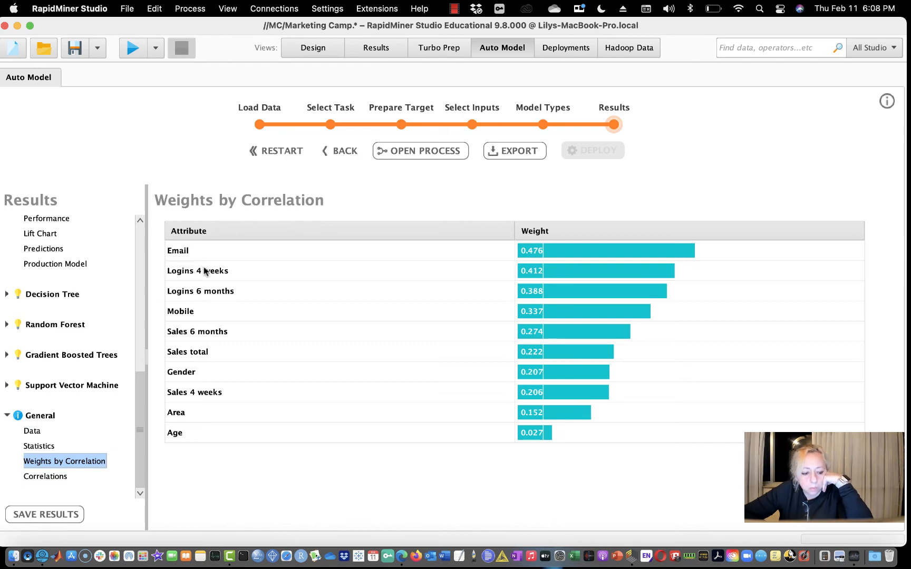
{"action": "left_click", "coordinate": [47, 477]}
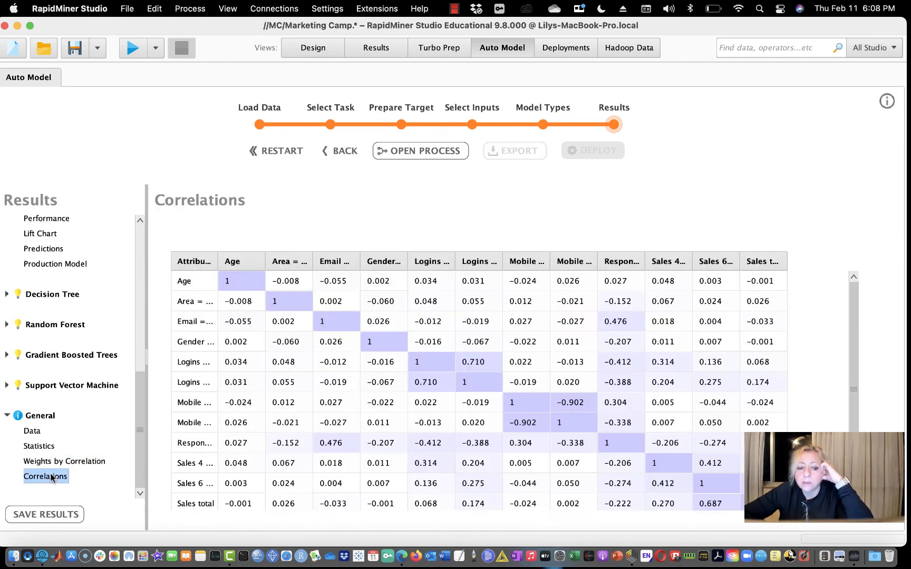
{"action": "left_click_drag", "start_coordinate": [218, 261], "coordinate": [456, 262]}
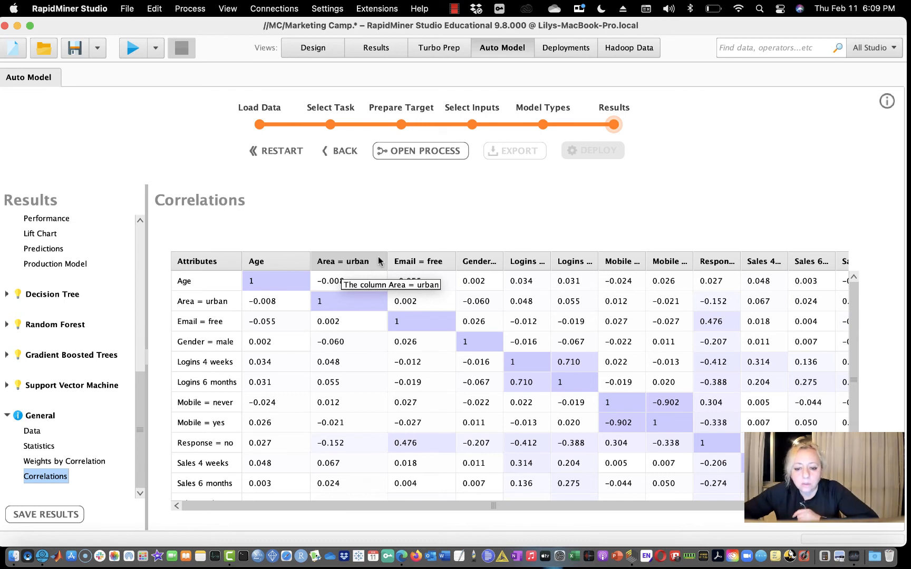
{"action": "left_click_drag", "start_coordinate": [503, 262], "coordinate": [522, 262]}
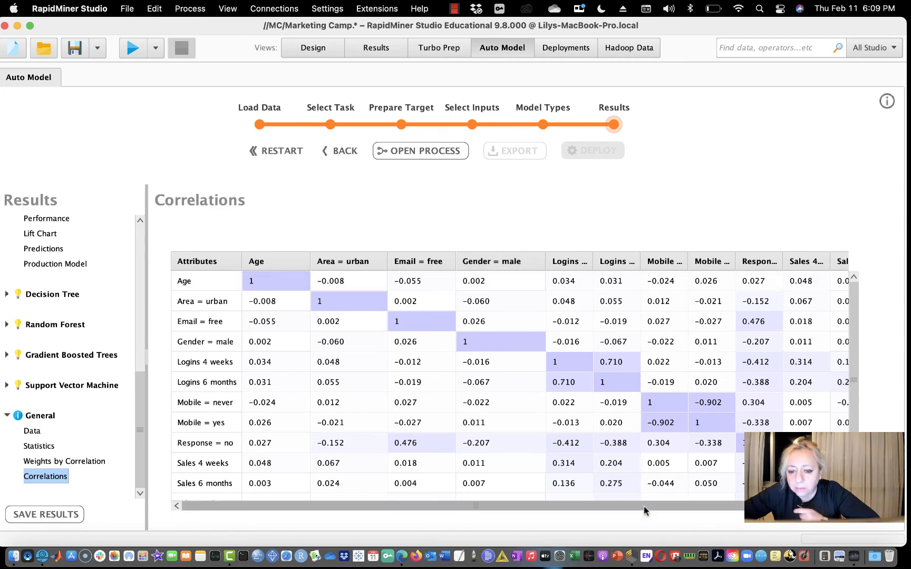
{"action": "left_click_drag", "start_coordinate": [645, 509], "coordinate": [407, 527]}
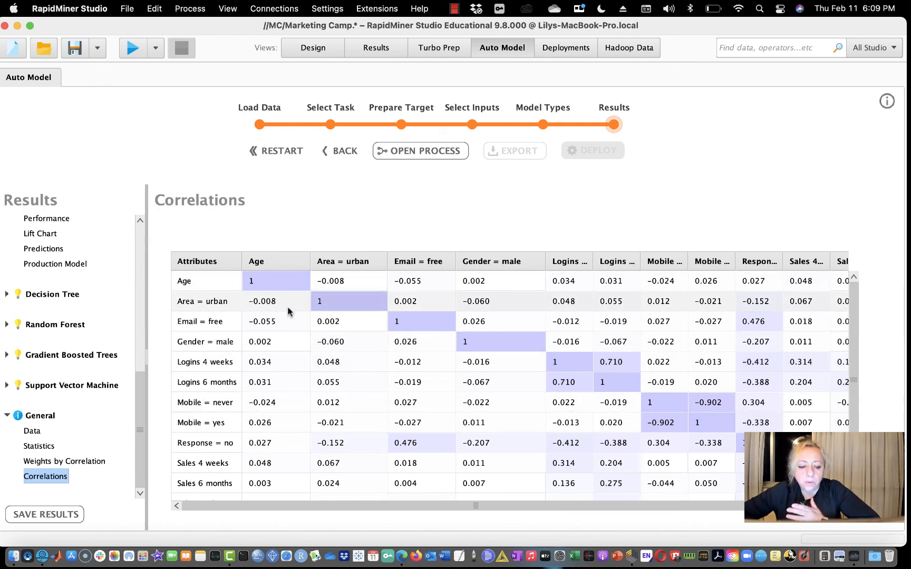
- Save the Auto Model results in the MC repository under the name auto-model results
{"action": "left_click", "coordinate": [57, 519]}
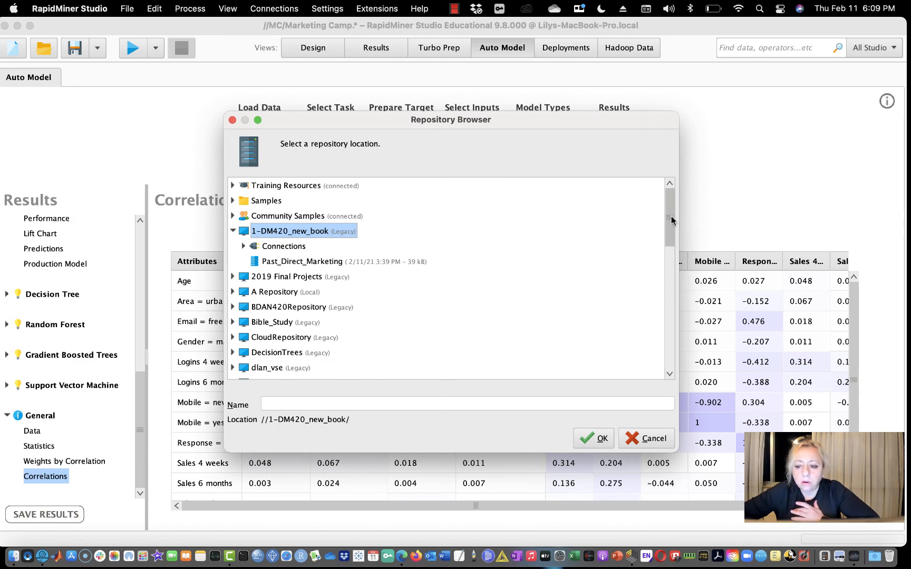
{"action": "left_click_drag", "start_coordinate": [672, 220], "coordinate": [669, 319]}
{"action": "left_click", "coordinate": [257, 211]}
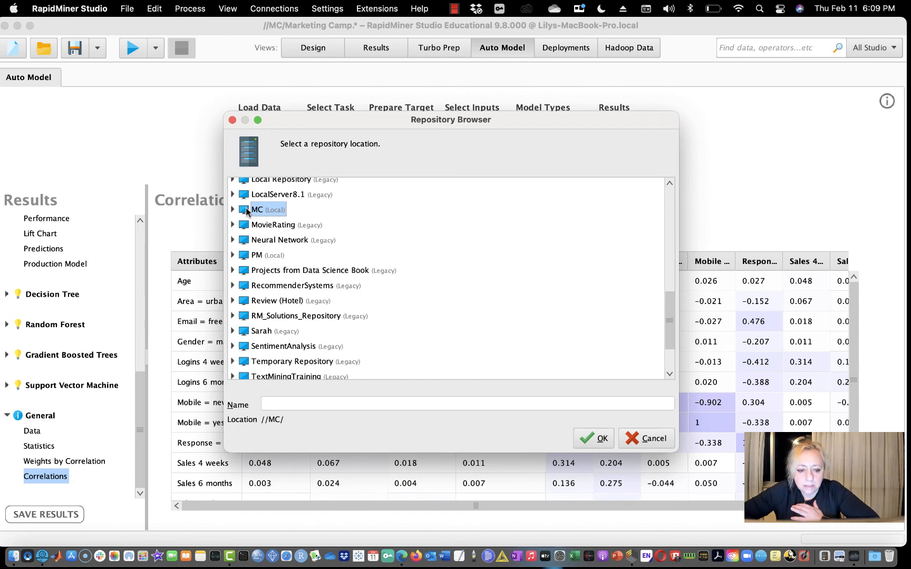
{"action": "double_click", "coordinate": [246, 211]}
{"action": "left_click", "coordinate": [289, 404]}
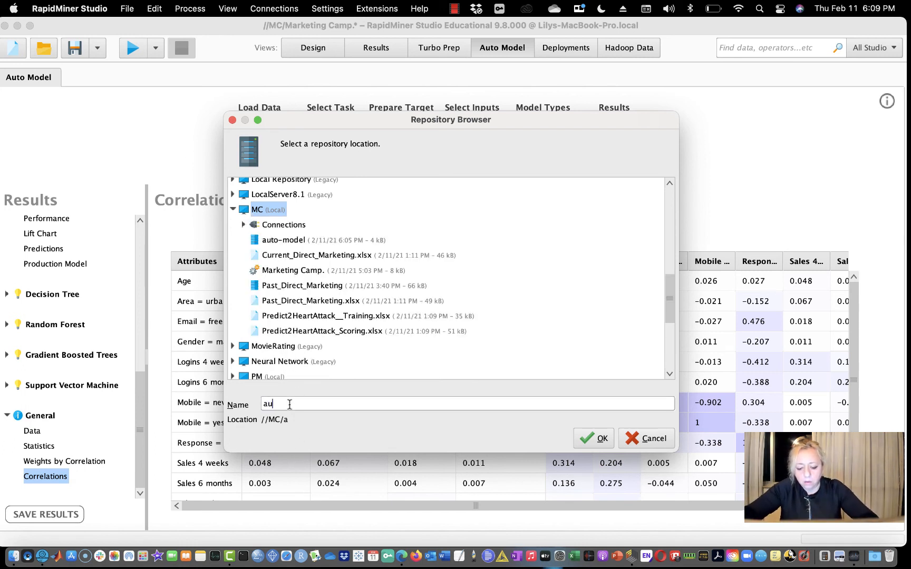
{"action": "type", "text": "auto-model result"}
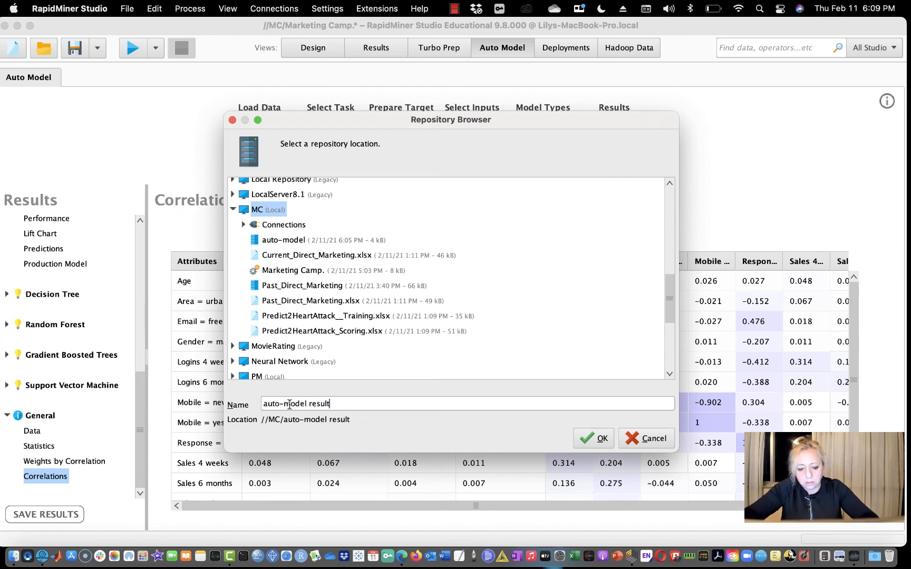
{"action": "key", "text": "Return"}
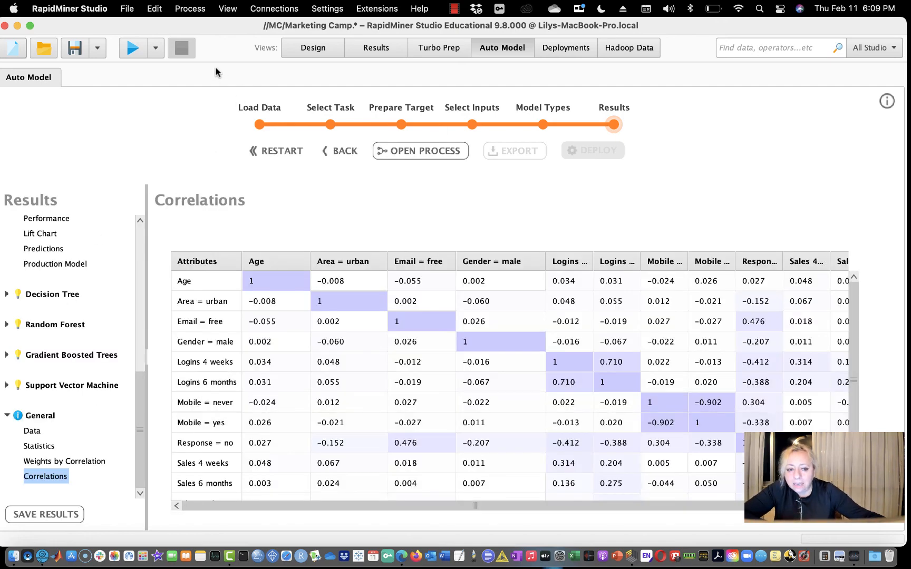
- In the Design view, expand the auto-model results folder in MC and enlarge the repository area to view its contents
{"action": "left_click", "coordinate": [308, 49]}
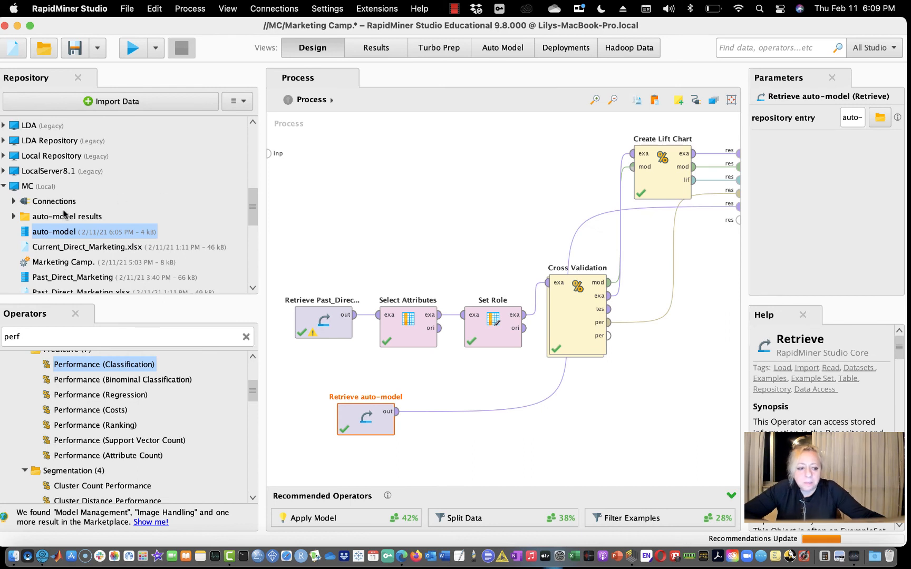
{"action": "left_click", "coordinate": [25, 218]}
{"action": "left_click", "coordinate": [13, 216]}
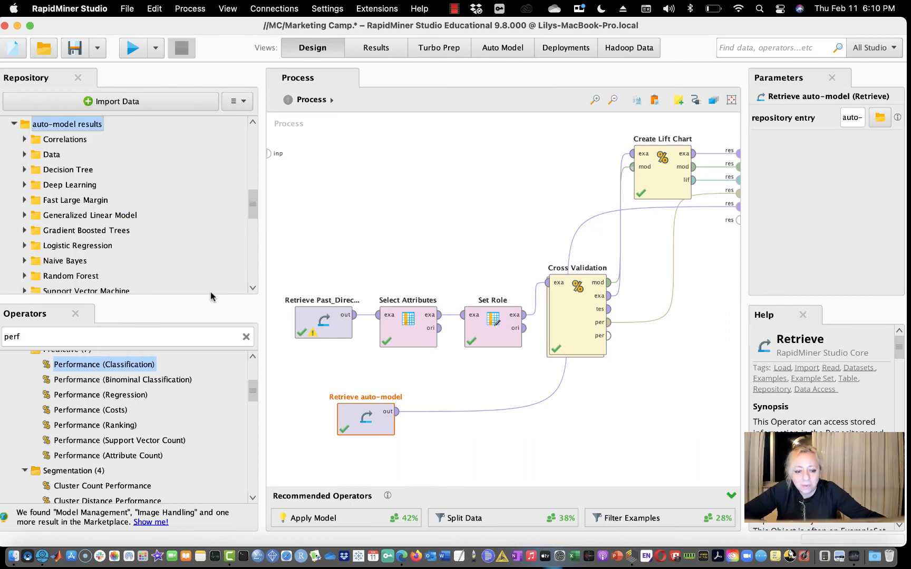
{"action": "left_click_drag", "start_coordinate": [208, 297], "coordinate": [212, 425]}
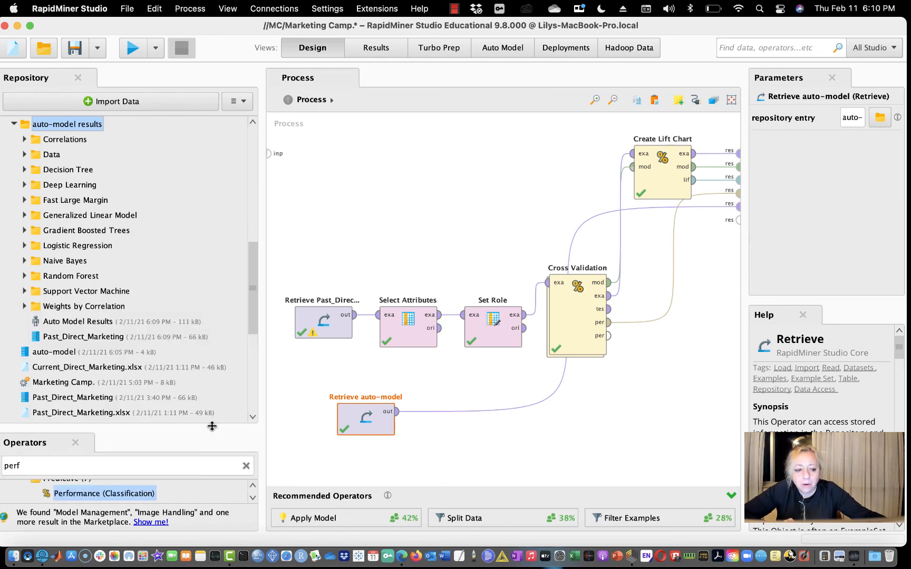
{"action": "scroll", "coordinate": [253, 291], "scroll_direction": "up", "scroll_amount": 4}
{"action": "scroll", "coordinate": [253, 292], "scroll_direction": "down", "scroll_amount": 3}
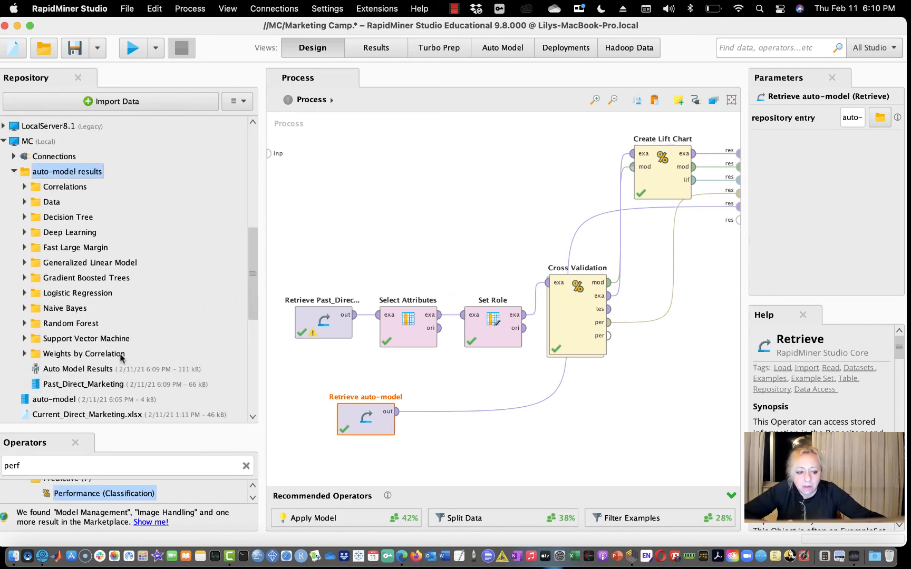
- Open the saved Auto Model Results entry, try to open its full results and dismiss the message
{"action": "left_click", "coordinate": [66, 373]}
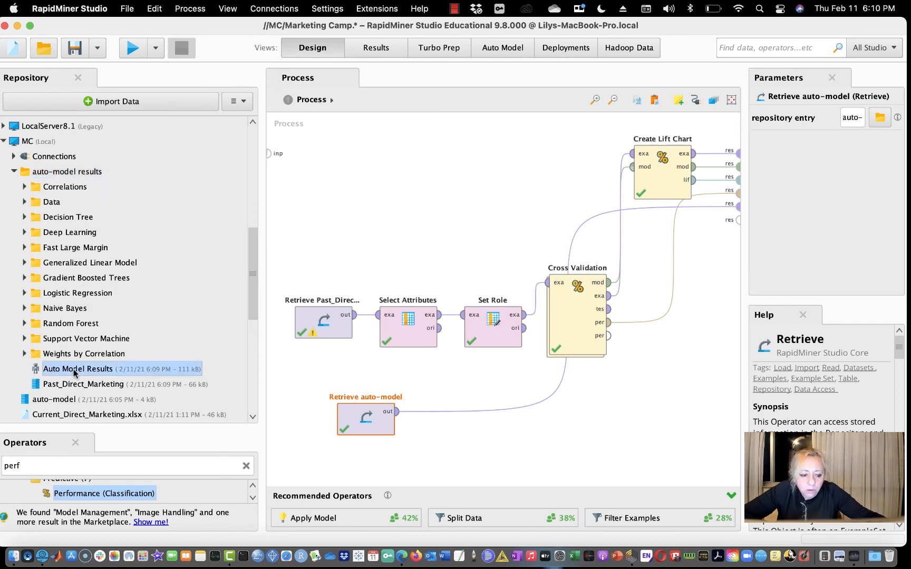
{"action": "double_click", "coordinate": [63, 372]}
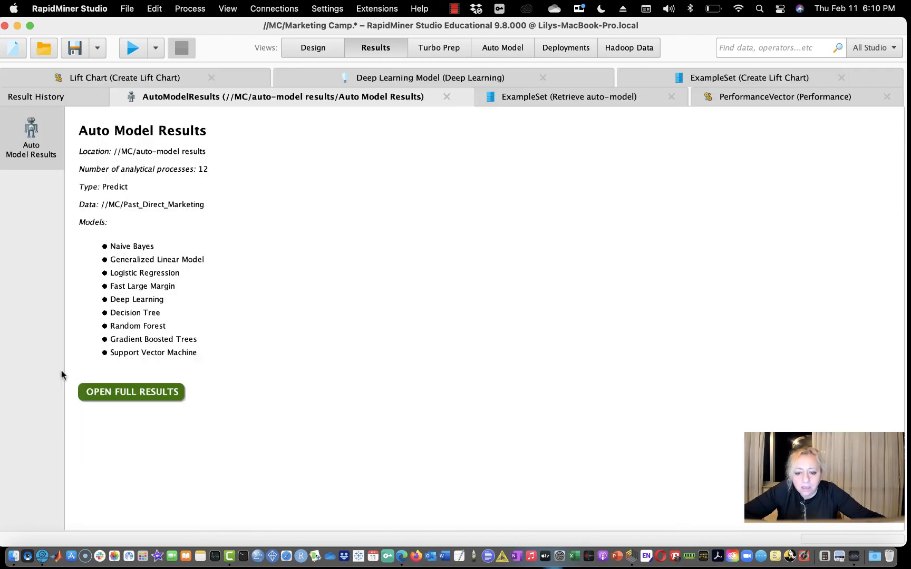
{"action": "left_click", "coordinate": [144, 390]}
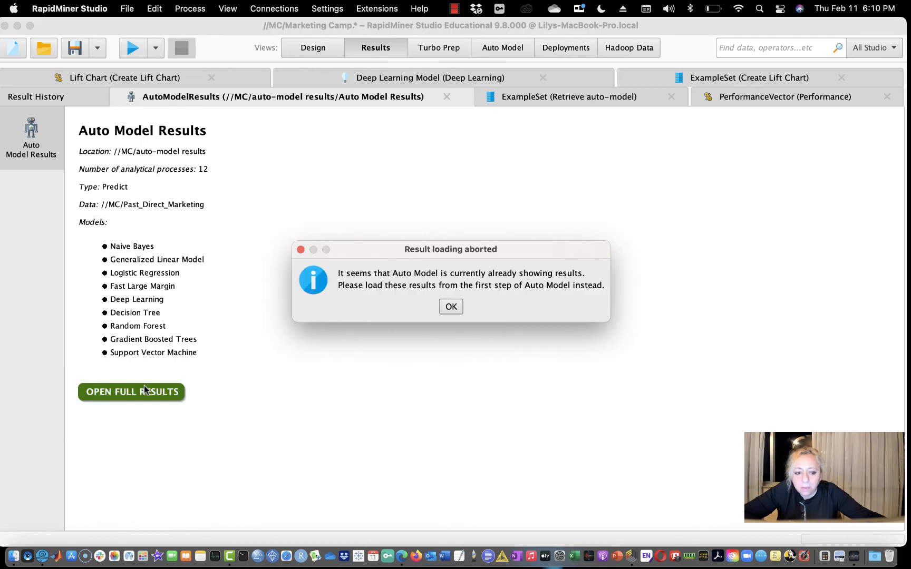
{"action": "left_click", "coordinate": [446, 312]}
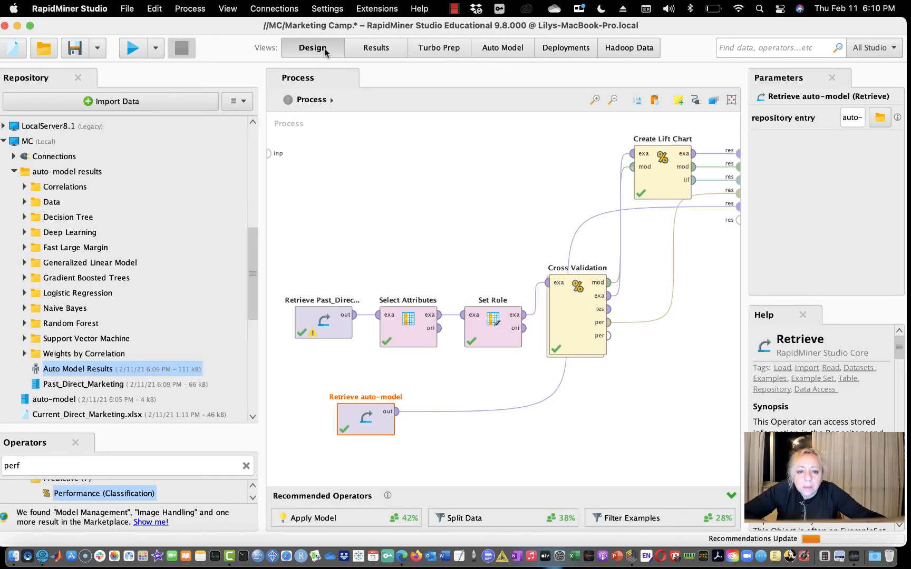
- Return to the Design view and start a new empty process, saving the changes to Marketing Camp
{"action": "left_click", "coordinate": [322, 48]}
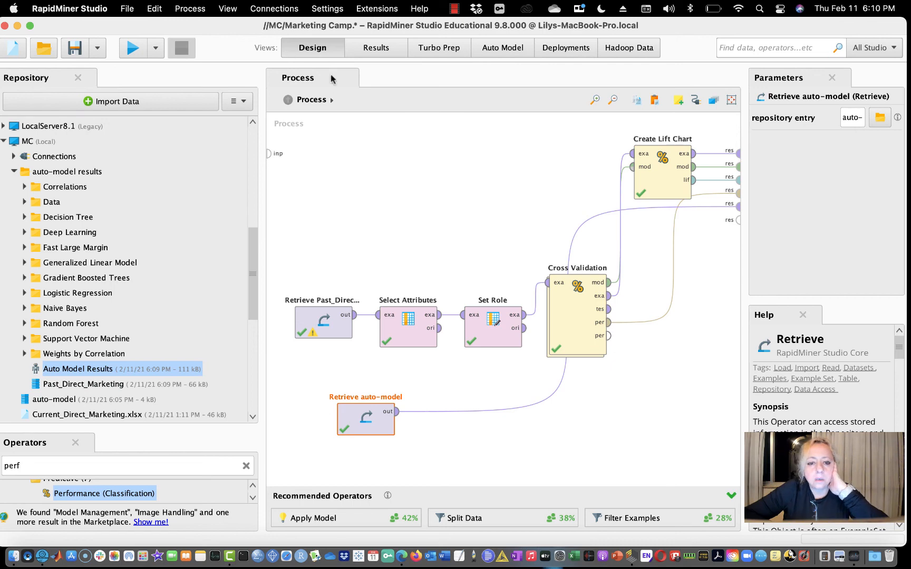
{"action": "left_click", "coordinate": [11, 53]}
{"action": "left_click", "coordinate": [257, 210]}
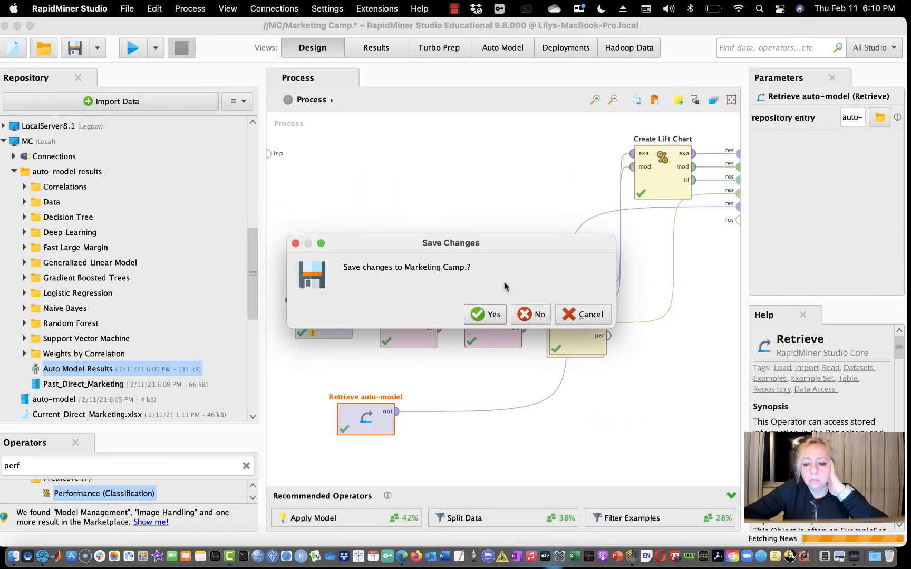
{"action": "left_click", "coordinate": [486, 316]}
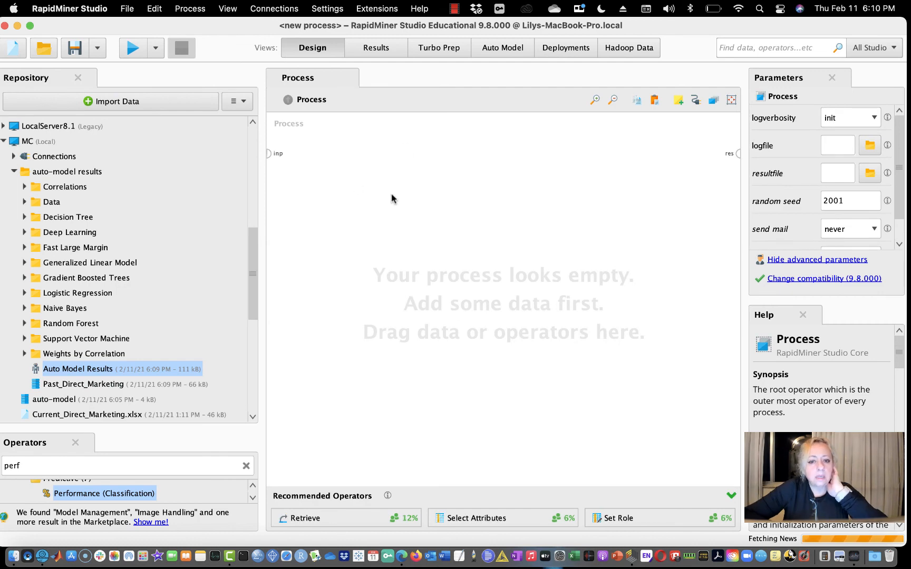
- In the Results view, close all open result tabs, including the Auto Model, ExampleSet, PerformanceVector, Deep Learning Model and Lift Chart results
{"action": "left_click", "coordinate": [373, 47]}
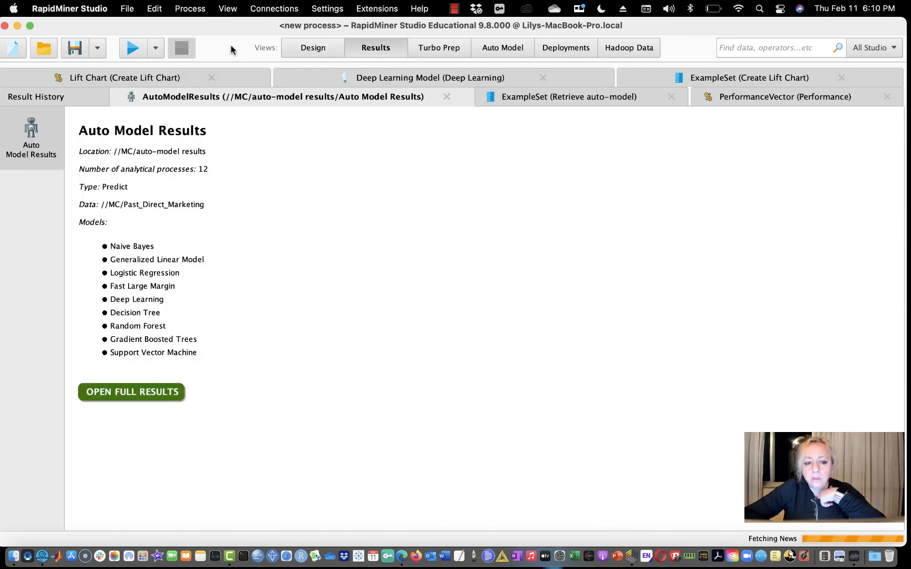
{"action": "left_click", "coordinate": [447, 96]}
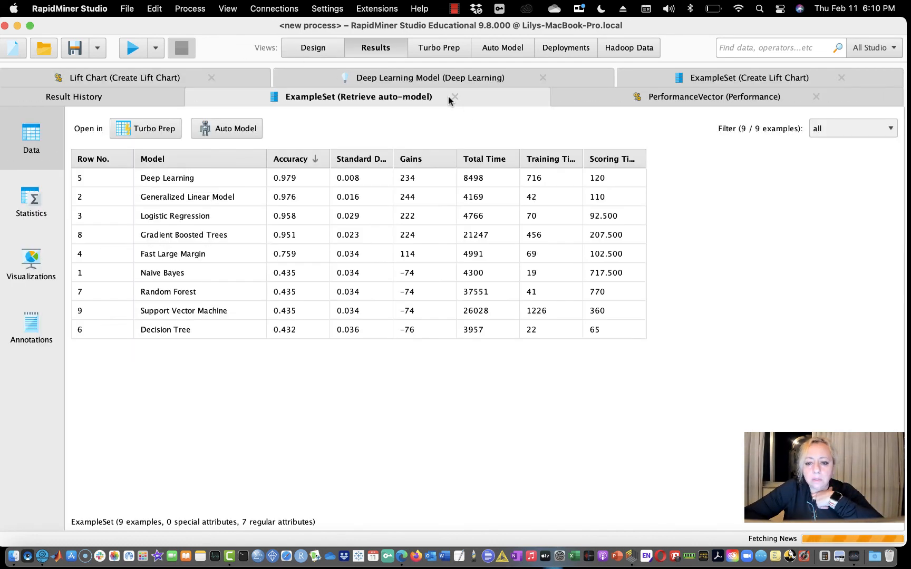
{"action": "left_click", "coordinate": [454, 97]}
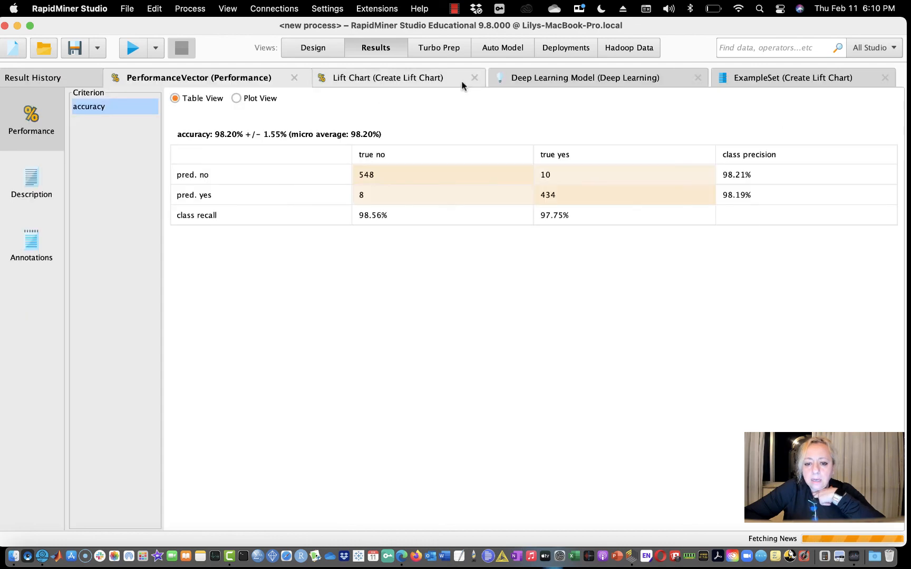
{"action": "left_click", "coordinate": [298, 78]}
{"action": "left_click", "coordinate": [293, 76]}
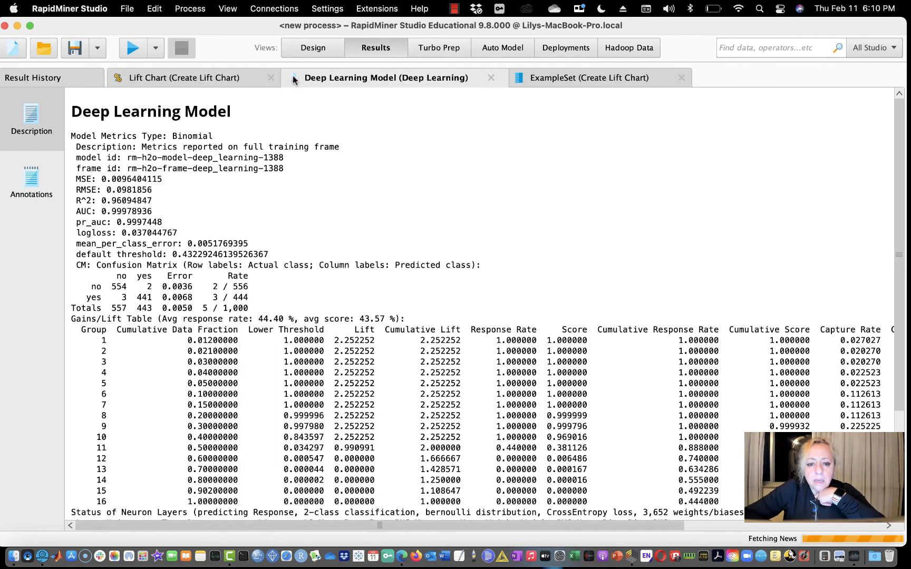
{"action": "left_click", "coordinate": [491, 77]}
{"action": "left_click", "coordinate": [458, 78]}
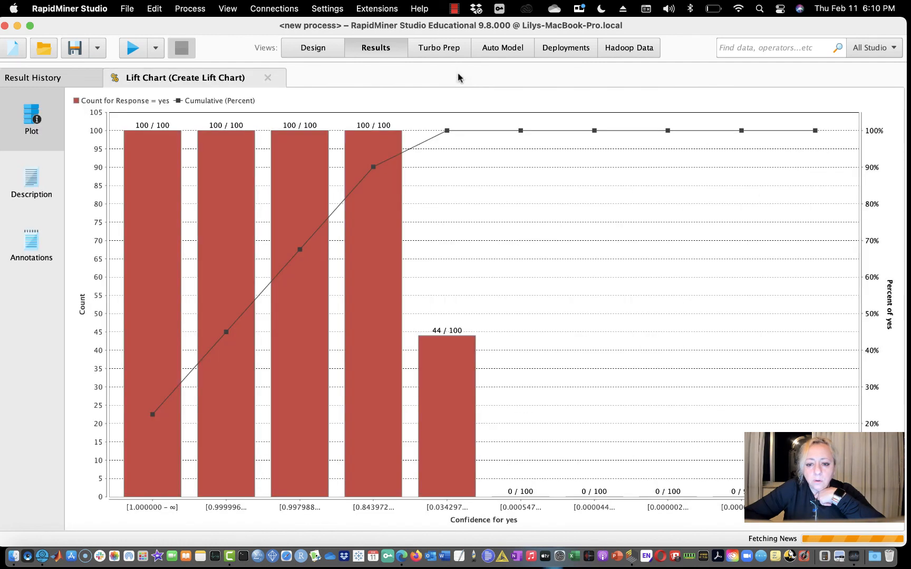
{"action": "left_click", "coordinate": [268, 78]}
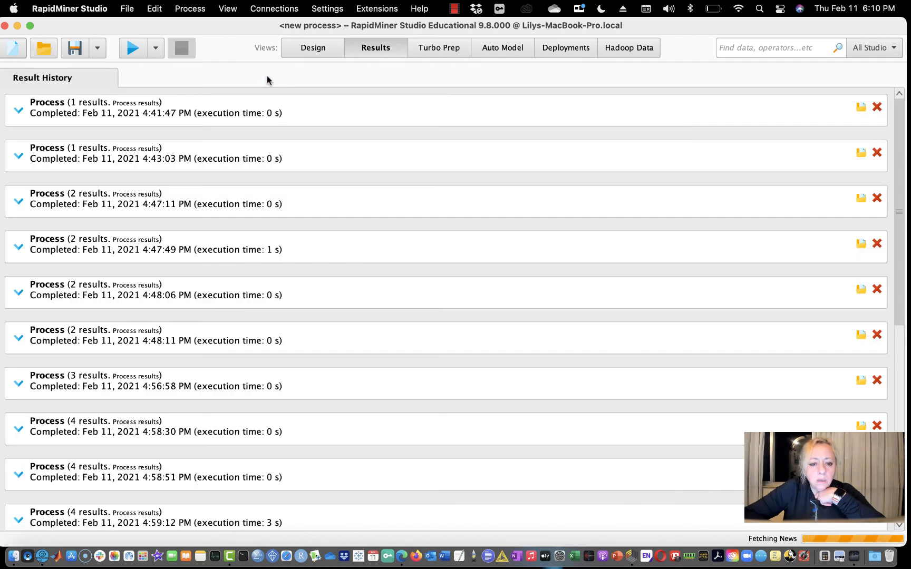
- Reopen the saved Auto Model Results entry from the Design view's repository, try to open its full results and dismiss the message
{"action": "left_click", "coordinate": [314, 47]}
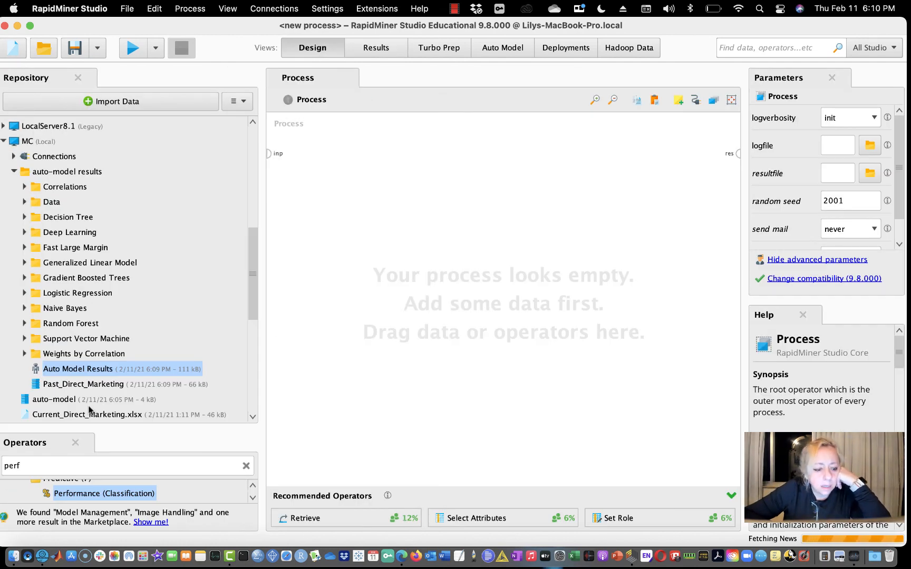
{"action": "double_click", "coordinate": [83, 370]}
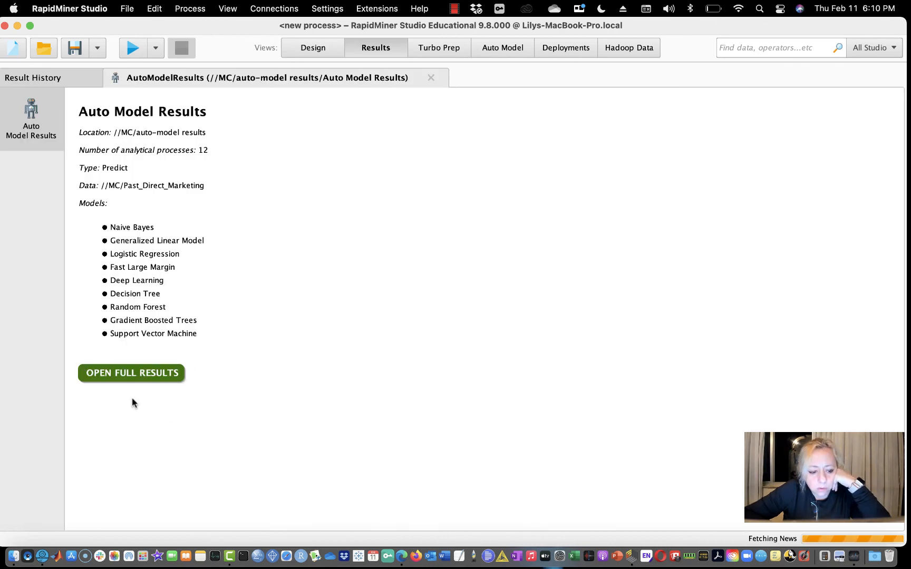
{"action": "left_click", "coordinate": [131, 377]}
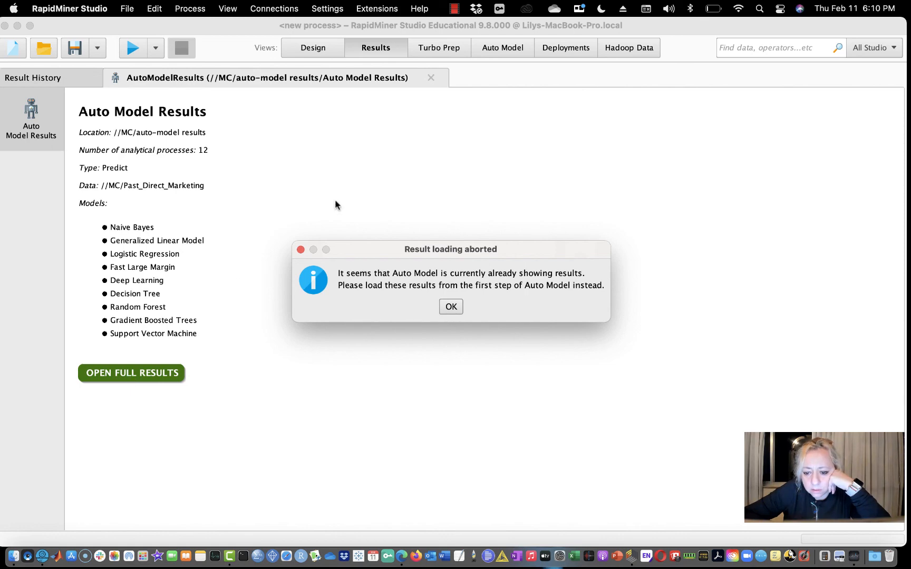
{"action": "left_click", "coordinate": [451, 306]}
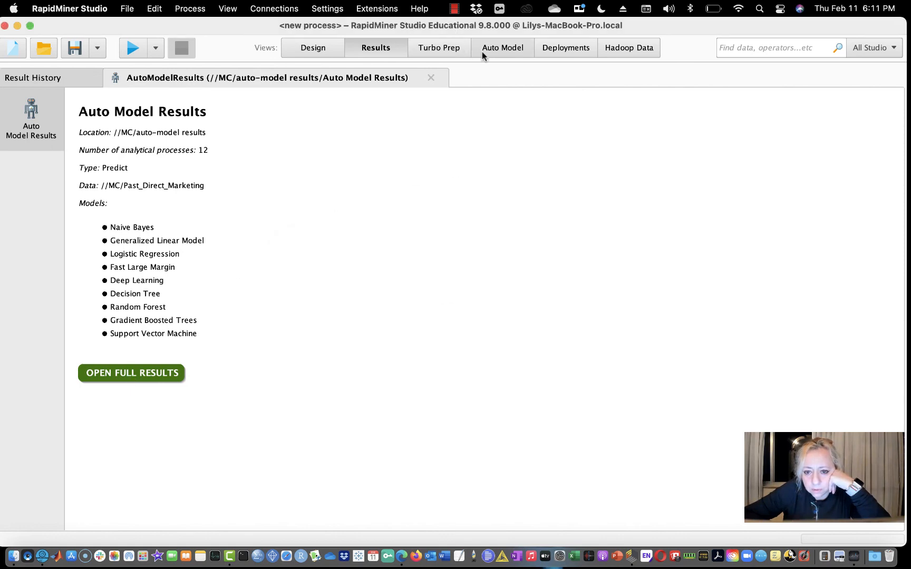
- Go to the Auto Model view and display the explanation of its Results step
{"action": "left_click", "coordinate": [509, 50]}
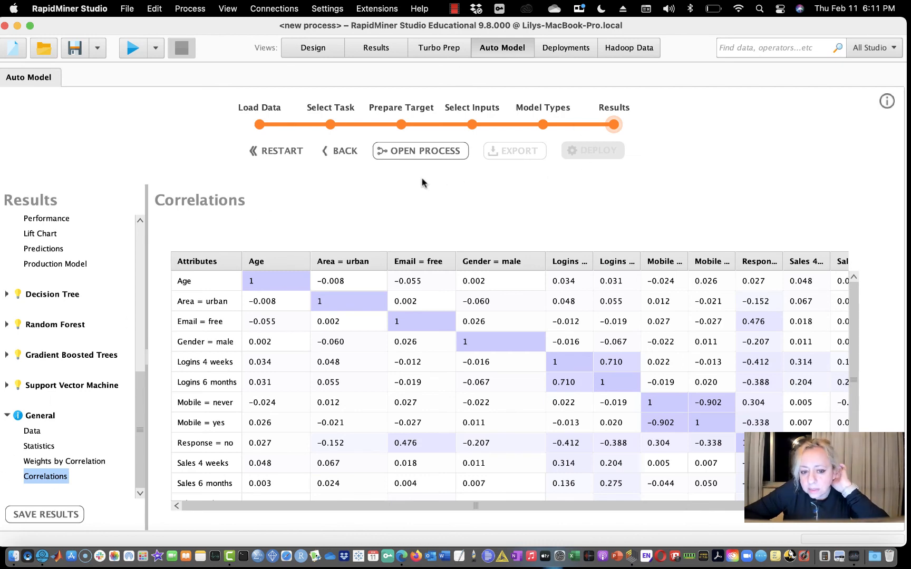
{"action": "left_click", "coordinate": [885, 102]}
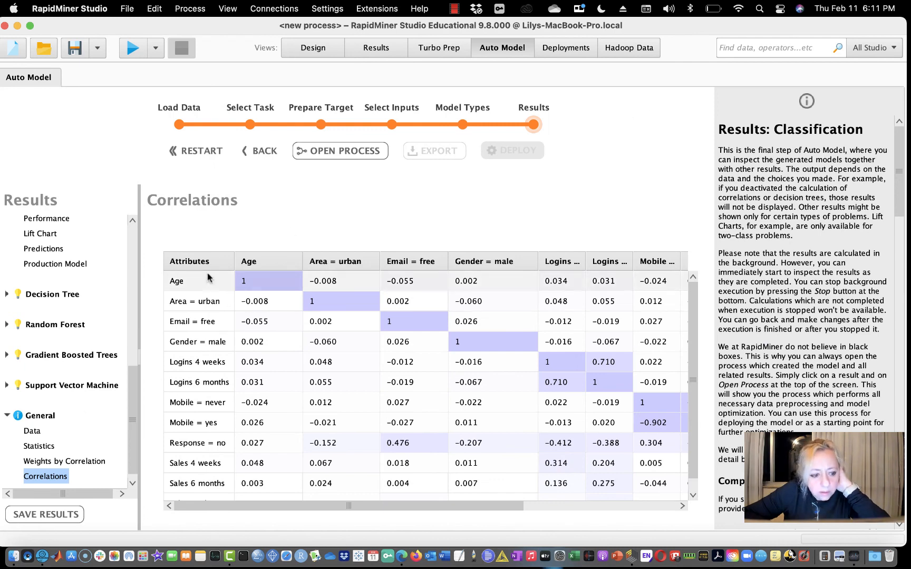
{"action": "left_click", "coordinate": [47, 512]}
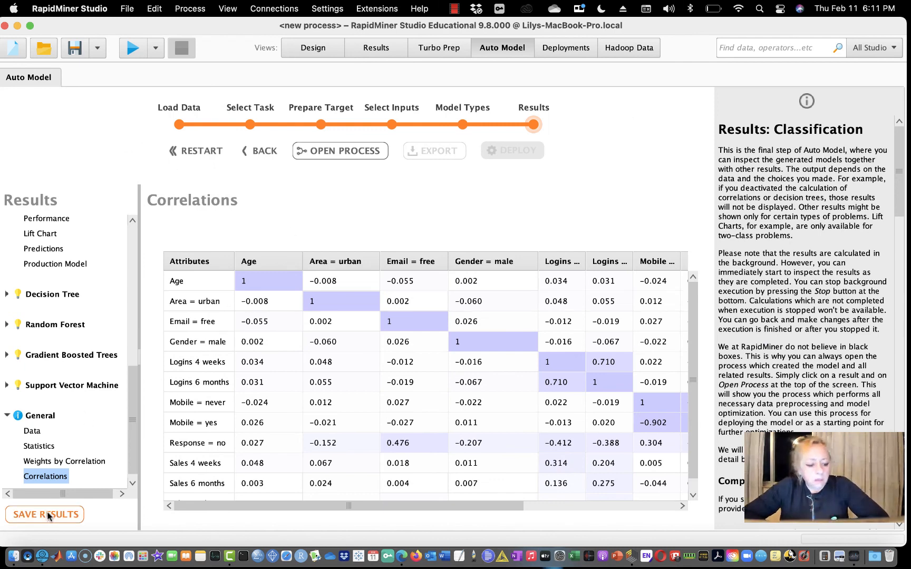
{"action": "left_click", "coordinate": [648, 437]}
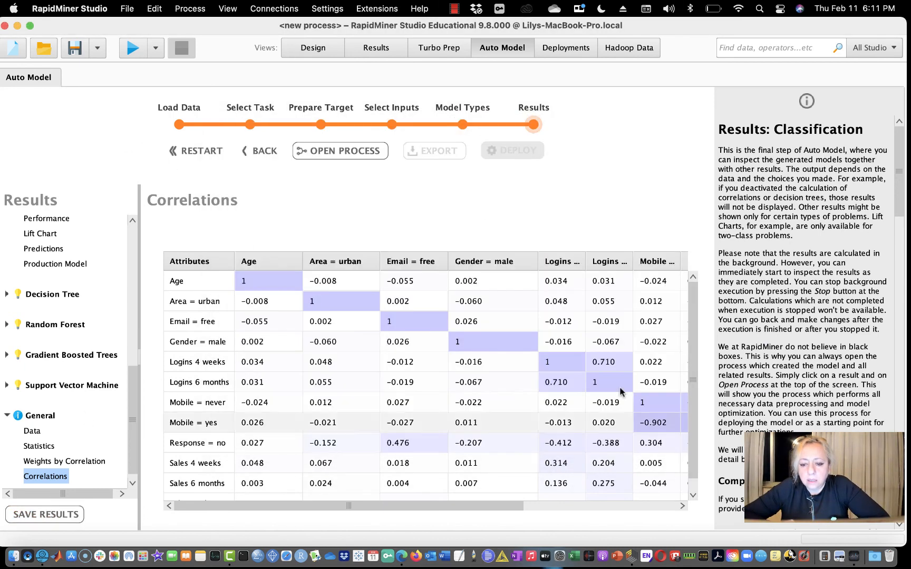
- In the Design view, open the saved process from the Deep Learning folder of auto-model results and run it
{"action": "left_click", "coordinate": [312, 48]}
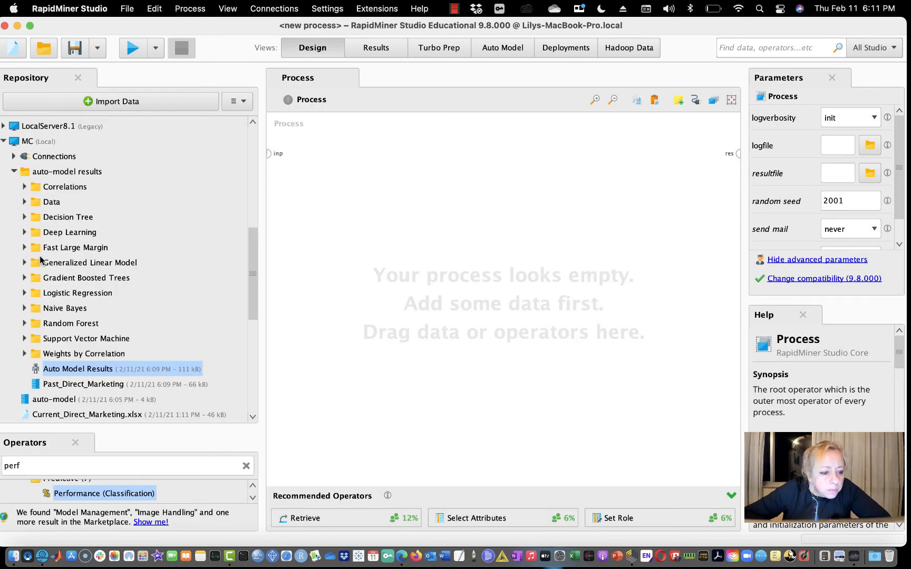
{"action": "left_click", "coordinate": [24, 233]}
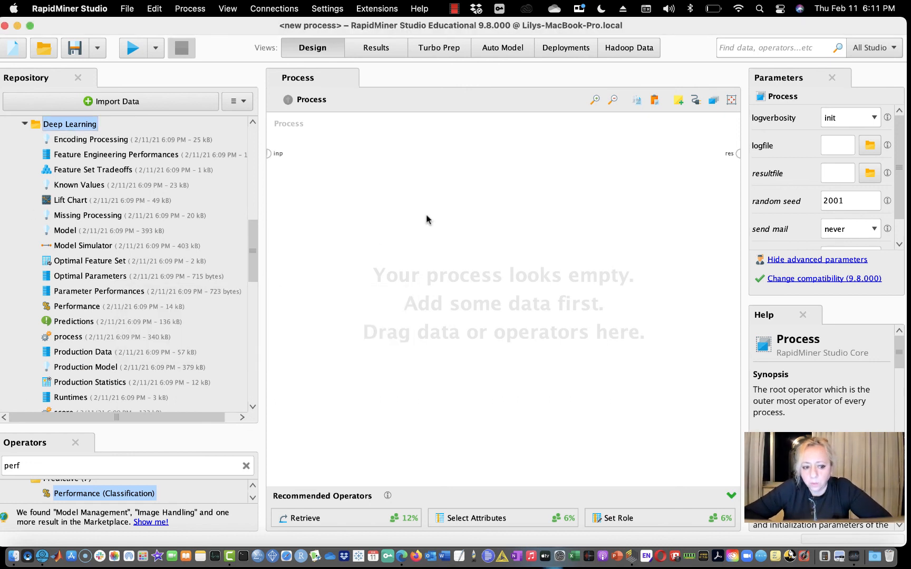
{"action": "double_click", "coordinate": [67, 338]}
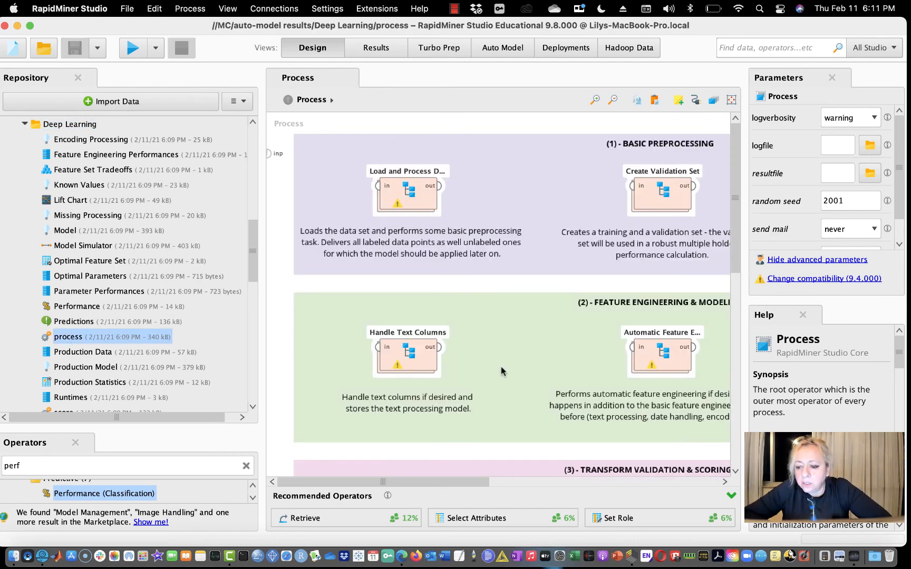
{"action": "left_click", "coordinate": [126, 51]}
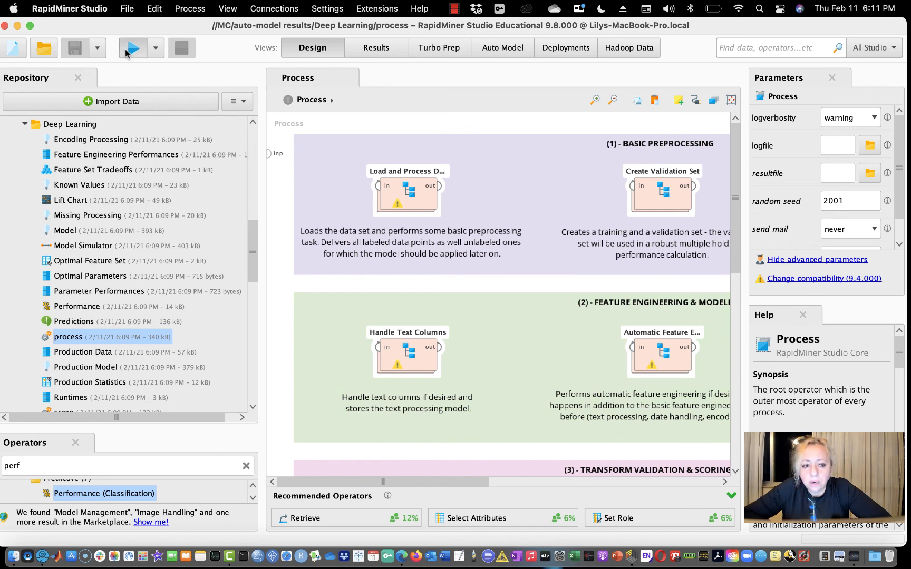
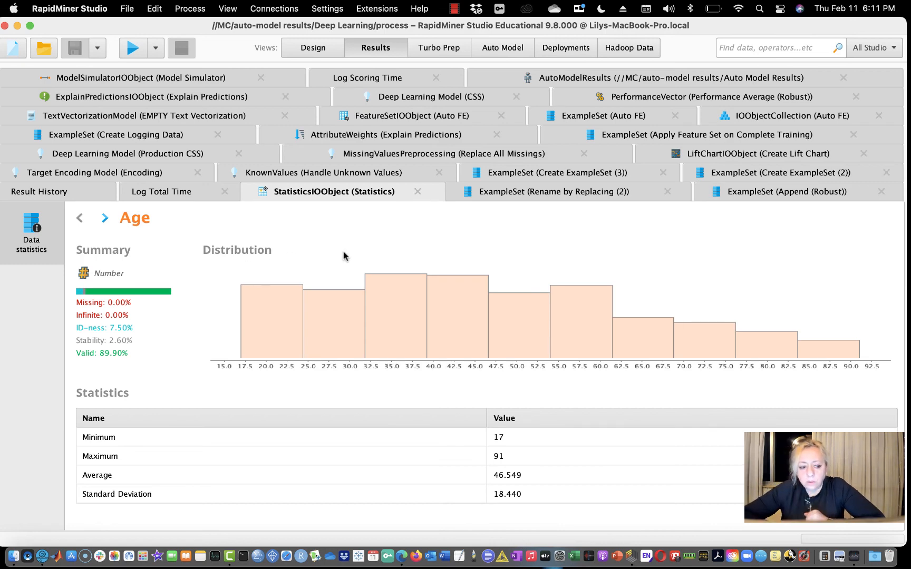
- Examine the run's Rename by Replacing (2), Append (Robust) and Create ExampleSet (2) outputs and the lift chart
{"action": "left_click", "coordinate": [540, 195]}
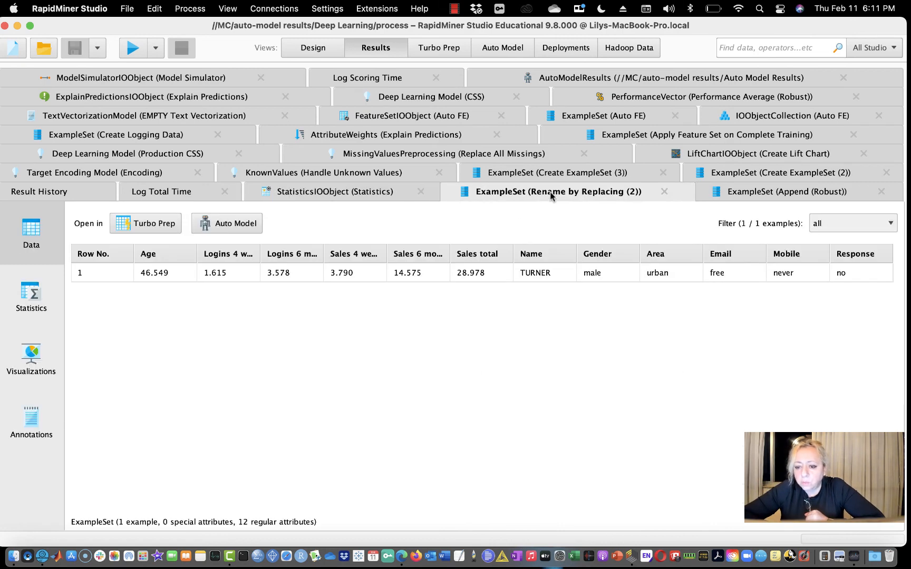
{"action": "left_click", "coordinate": [790, 191]}
{"action": "left_click", "coordinate": [739, 174]}
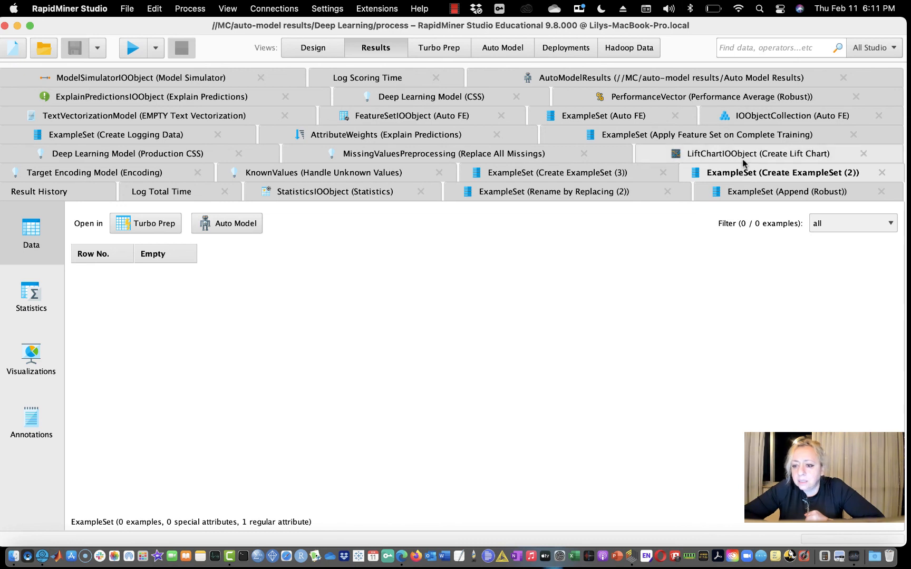
{"action": "left_click", "coordinate": [742, 154]}
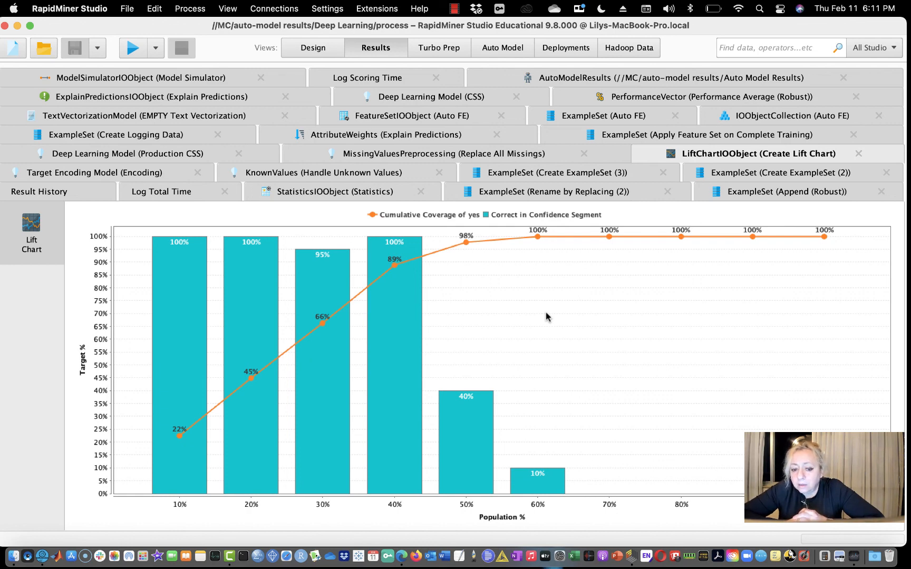
- Return to the Design view, look through the saved Deep Learning entries in the repository and collapse that folder
{"action": "left_click", "coordinate": [311, 47]}
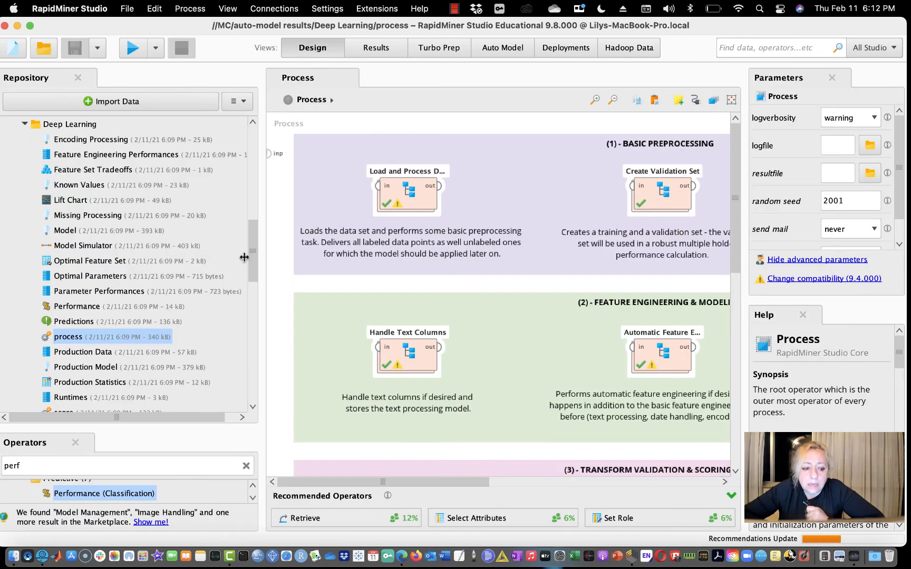
{"action": "mouse_move", "coordinate": [256, 263]}
{"action": "left_mouse_down"}
{"action": "mouse_move", "coordinate": [257, 284]}
{"action": "mouse_move", "coordinate": [256, 270]}
{"action": "left_mouse_up"}
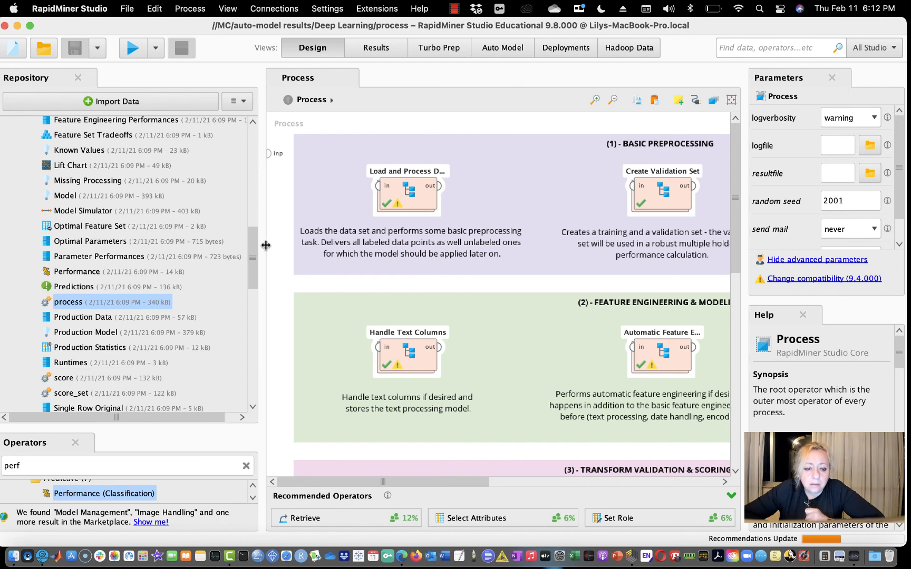
{"action": "left_click_drag", "start_coordinate": [253, 248], "coordinate": [253, 211]}
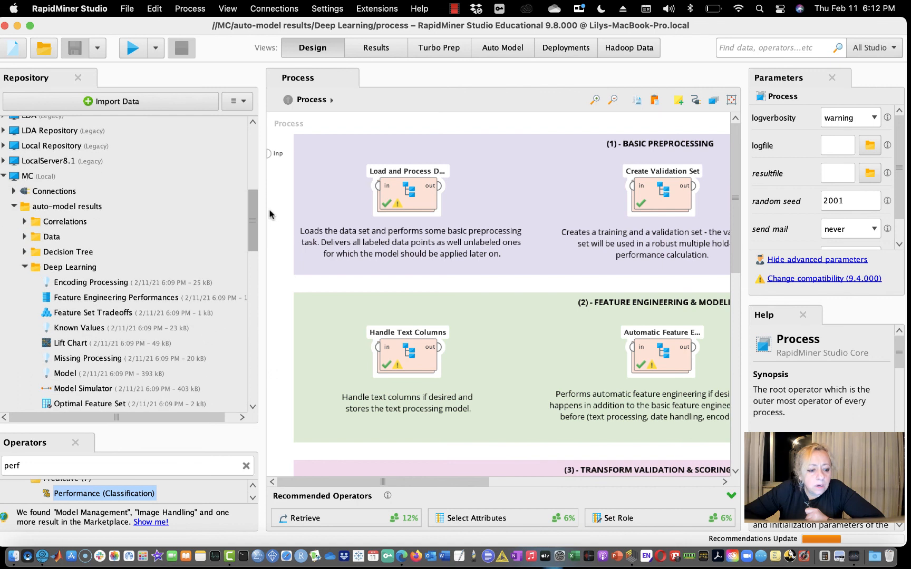
{"action": "left_click", "coordinate": [25, 267]}
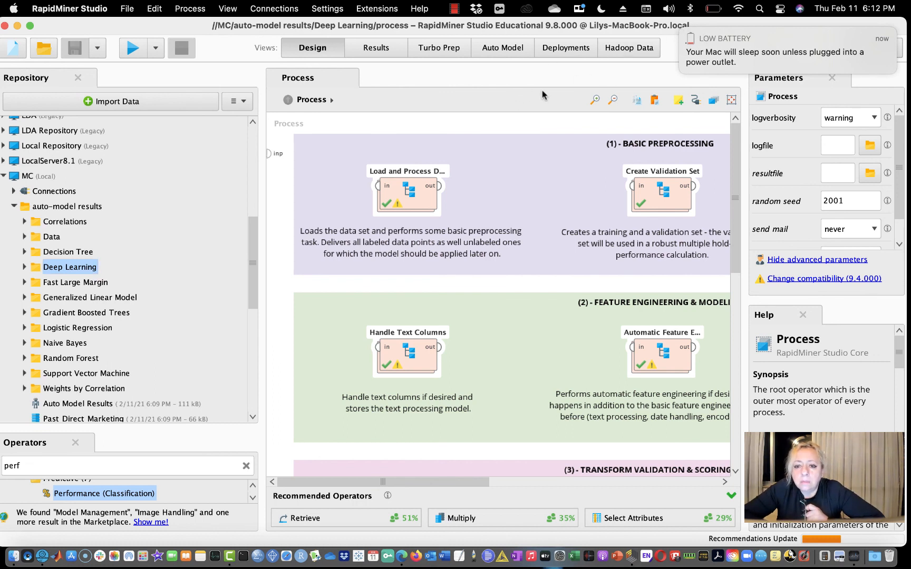
- Open the in-product tutorials and start the Get started tutorial Operators and Processes
{"action": "left_click", "coordinate": [424, 8]}
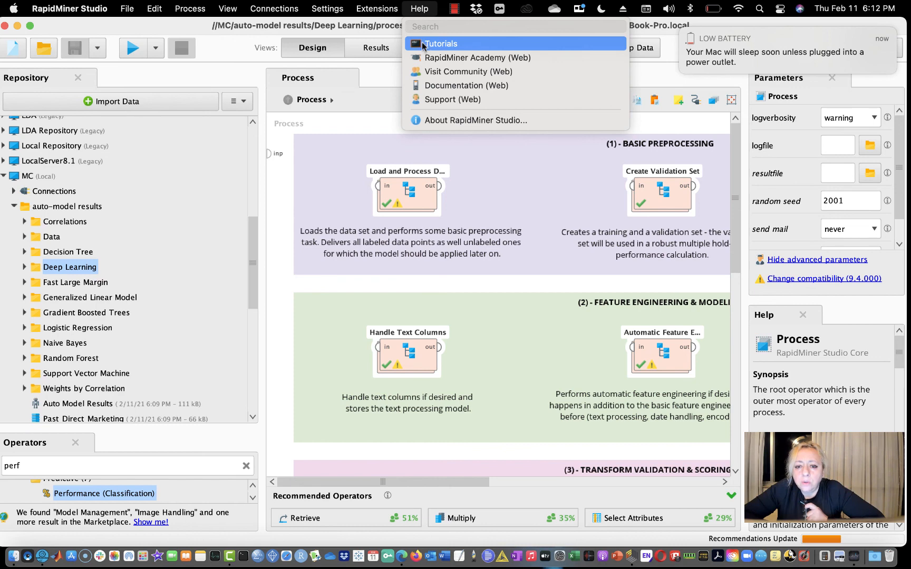
{"action": "left_click", "coordinate": [423, 44]}
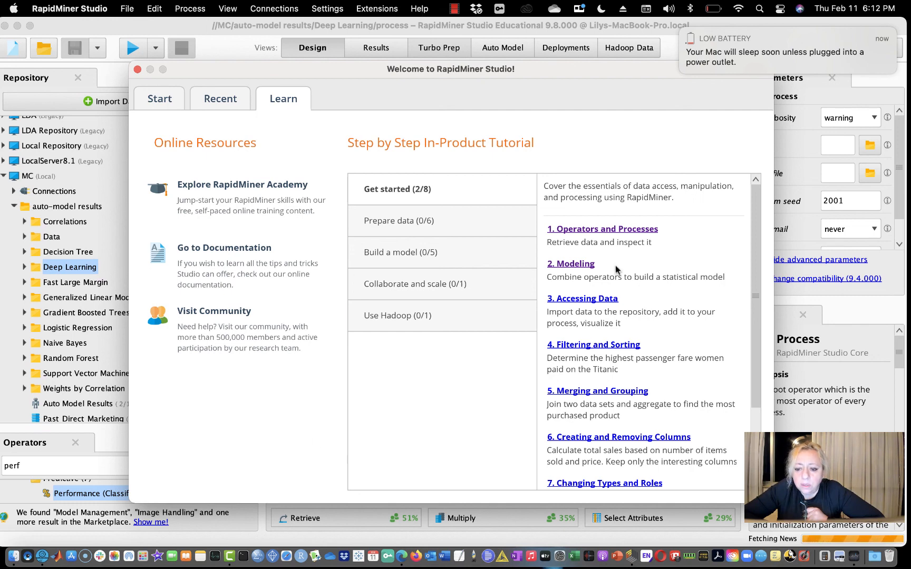
{"action": "left_click", "coordinate": [600, 230]}
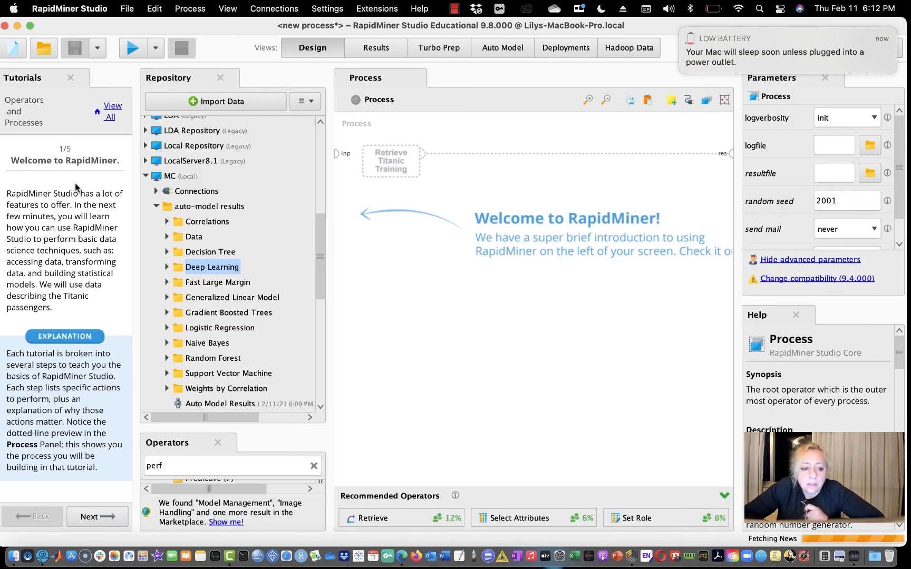
- Add the Titanic Training dataset from the Samples data folder to the process and advance the tutorial to its second page
{"action": "left_click", "coordinate": [146, 176]}
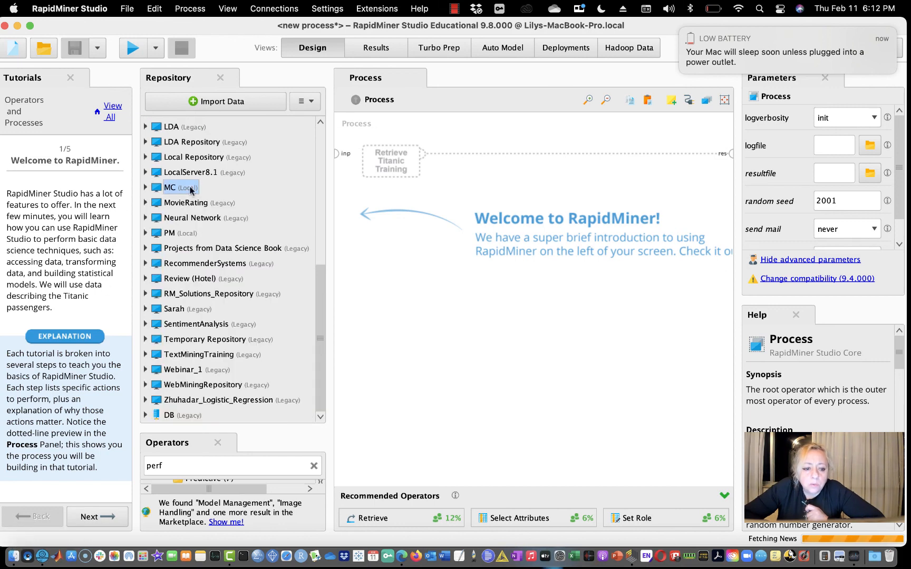
{"action": "left_click_drag", "start_coordinate": [323, 298], "coordinate": [318, 126]}
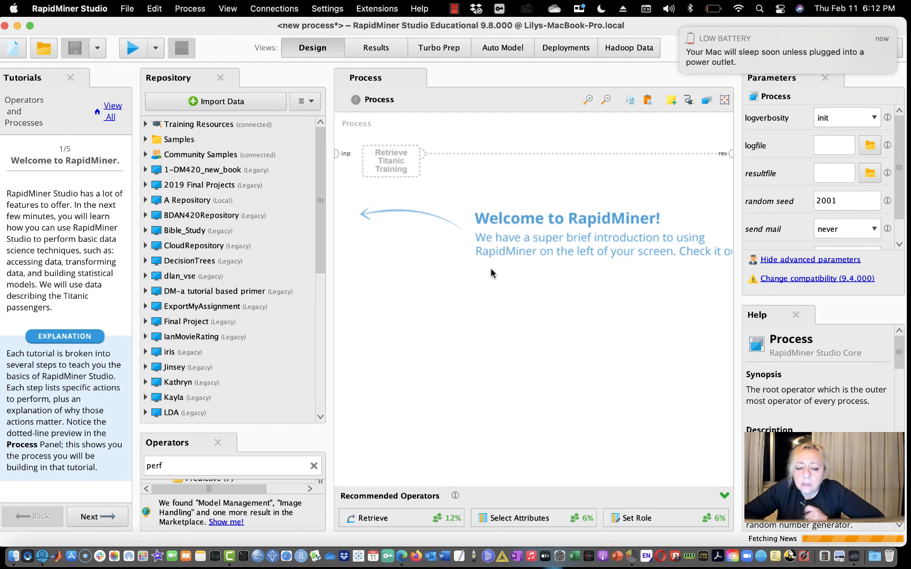
{"action": "left_click", "coordinate": [145, 140]}
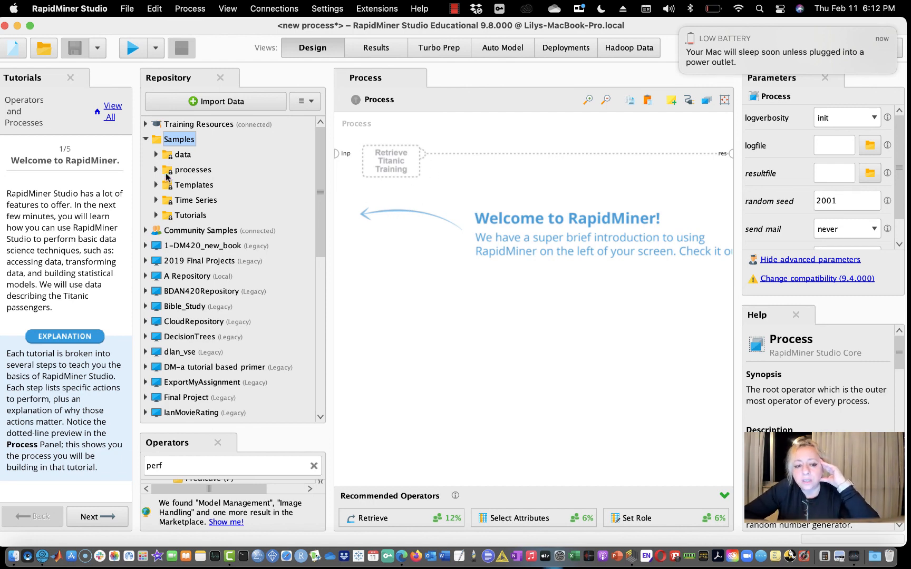
{"action": "left_click", "coordinate": [156, 155]}
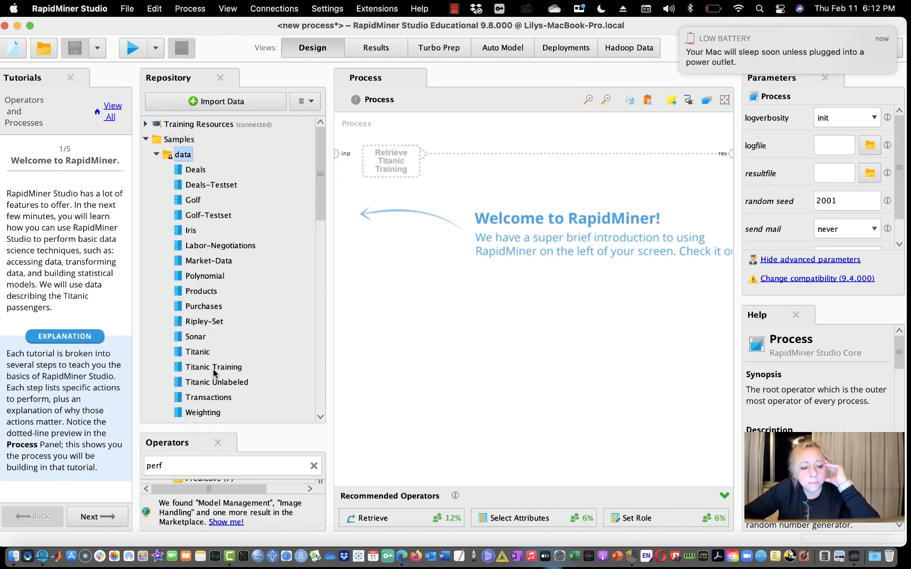
{"action": "left_click_drag", "start_coordinate": [214, 370], "coordinate": [396, 166]}
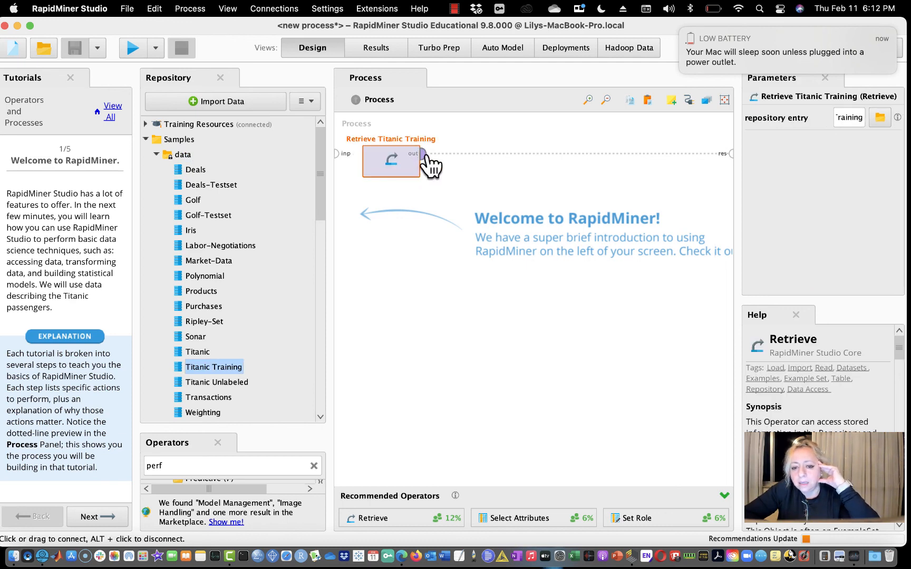
{"action": "left_click", "coordinate": [91, 519]}
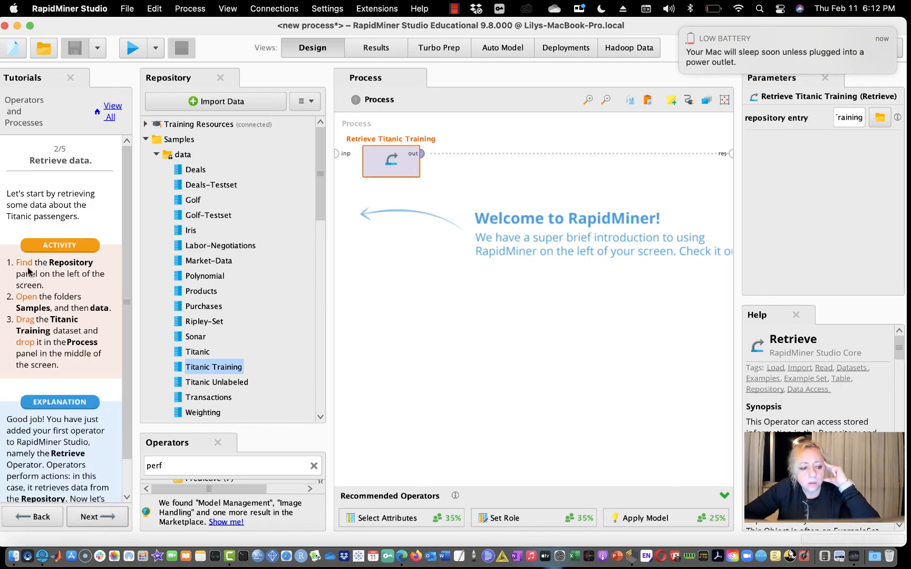
- Advance the tutorial to its third page and connect the output of Retrieve Titanic Training to the process result port
{"action": "left_click", "coordinate": [97, 517]}
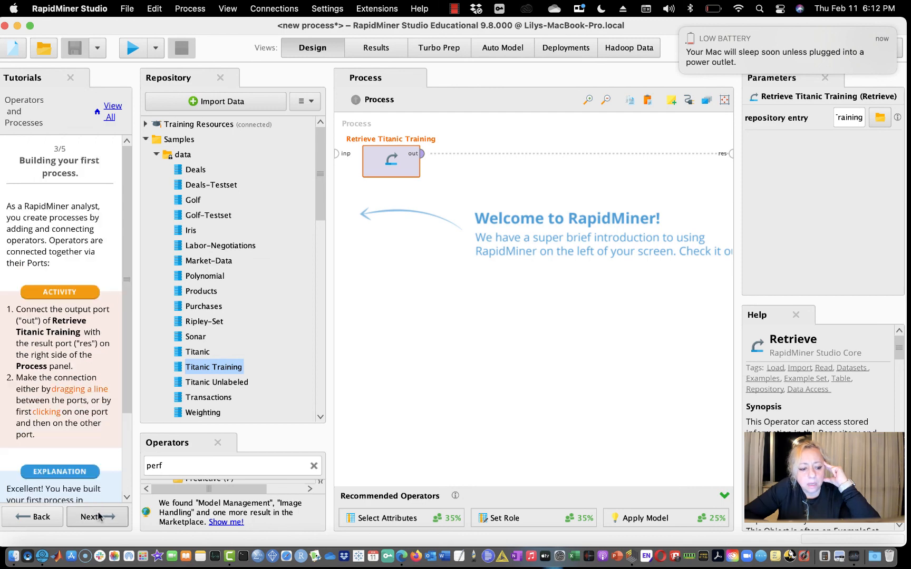
{"action": "left_click", "coordinate": [421, 153]}
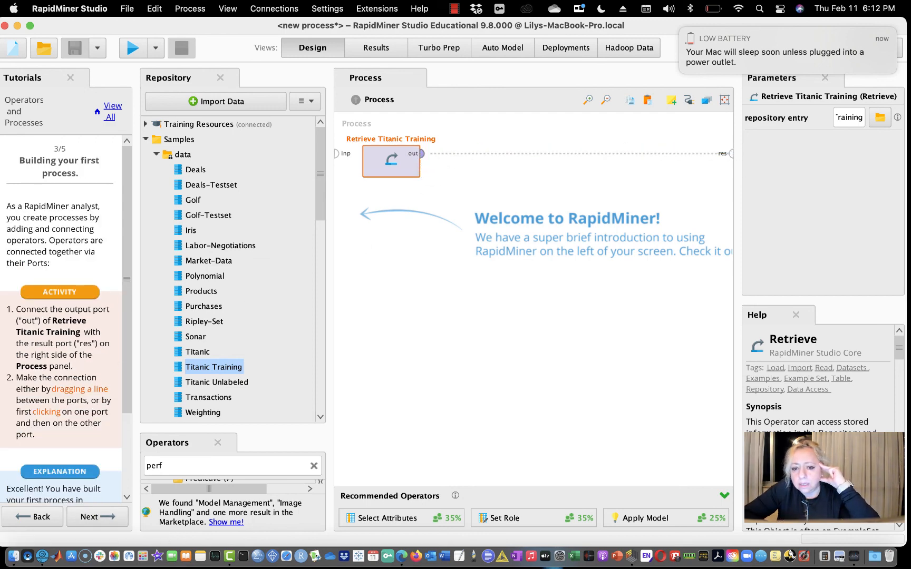
{"action": "left_click", "coordinate": [729, 157]}
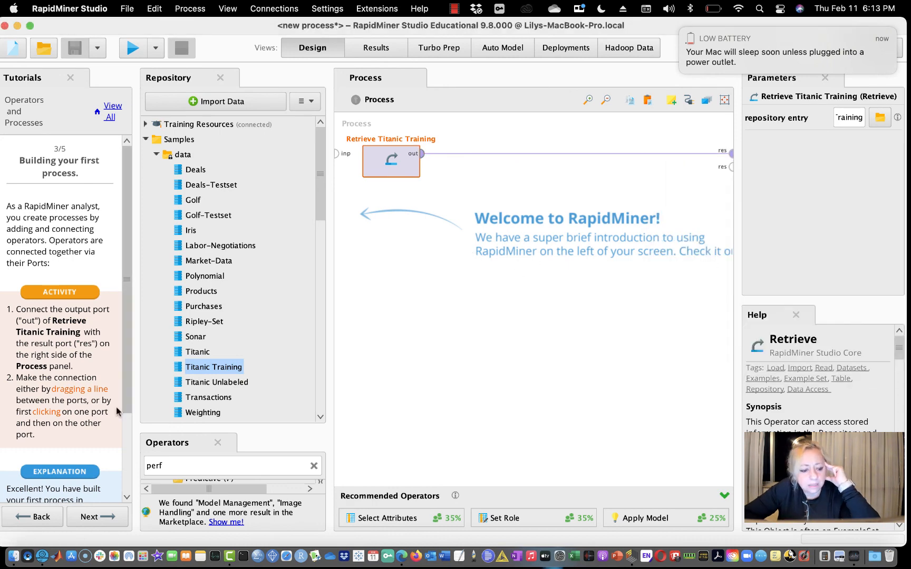
- Advance the tutorial to Running processes, run the process to show the Titanic Training data, and return to the Design view
{"action": "left_click", "coordinate": [96, 517]}
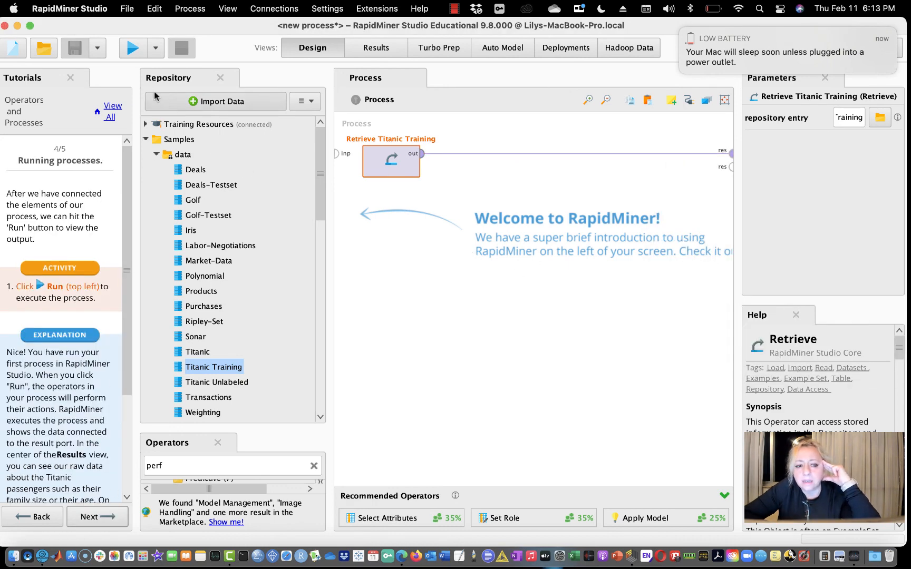
{"action": "left_click", "coordinate": [133, 49]}
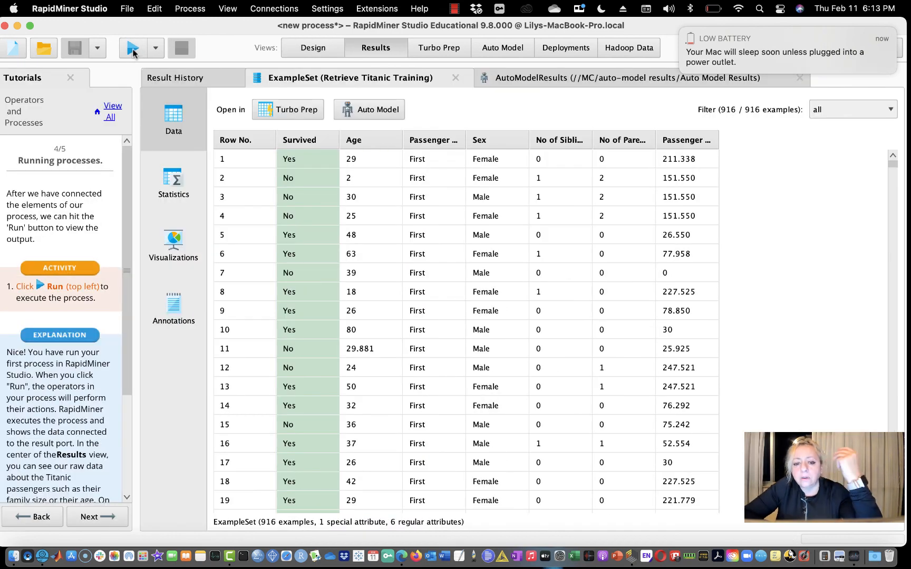
{"action": "left_click", "coordinate": [315, 48]}
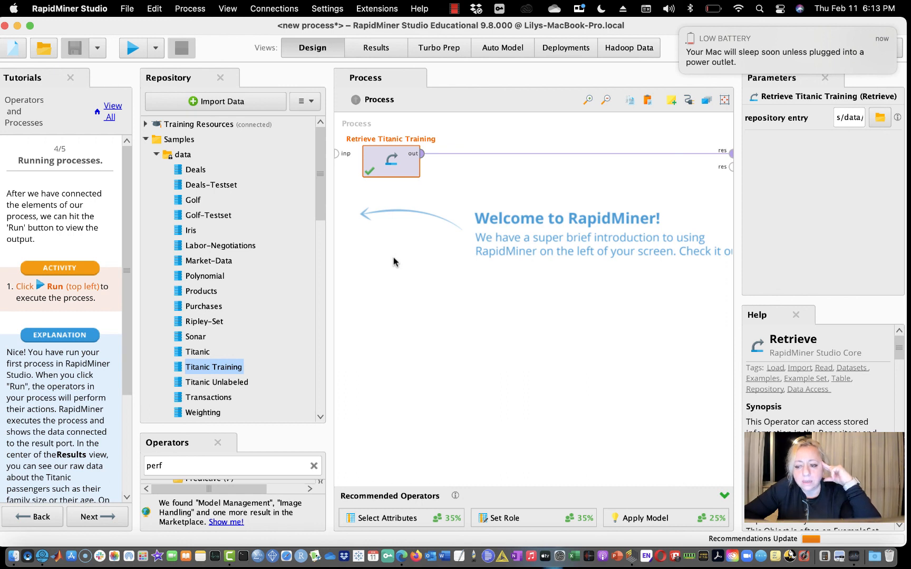
- Open the RapidMiner Academy website in the browser and look through the Learning Paths in its content library
{"action": "left_click", "coordinate": [421, 8]}
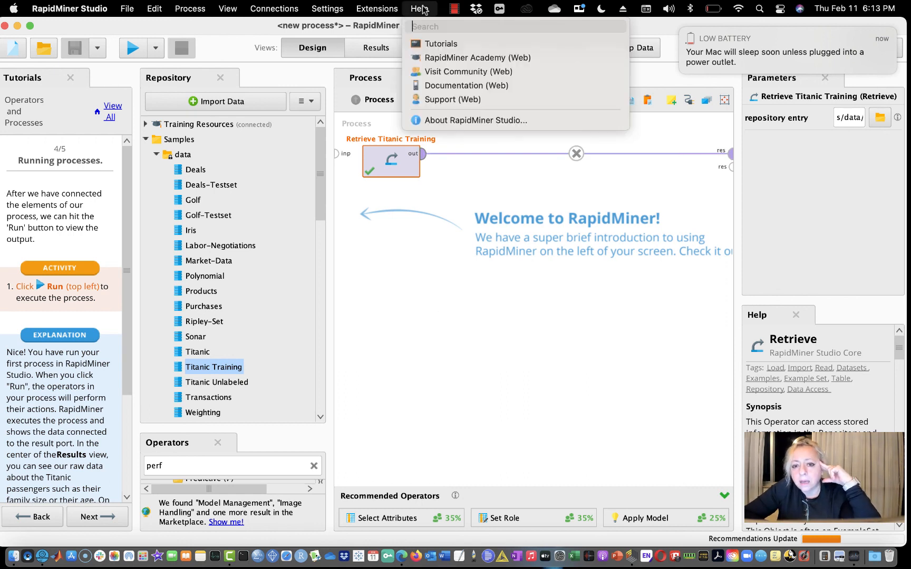
{"action": "left_click", "coordinate": [431, 58]}
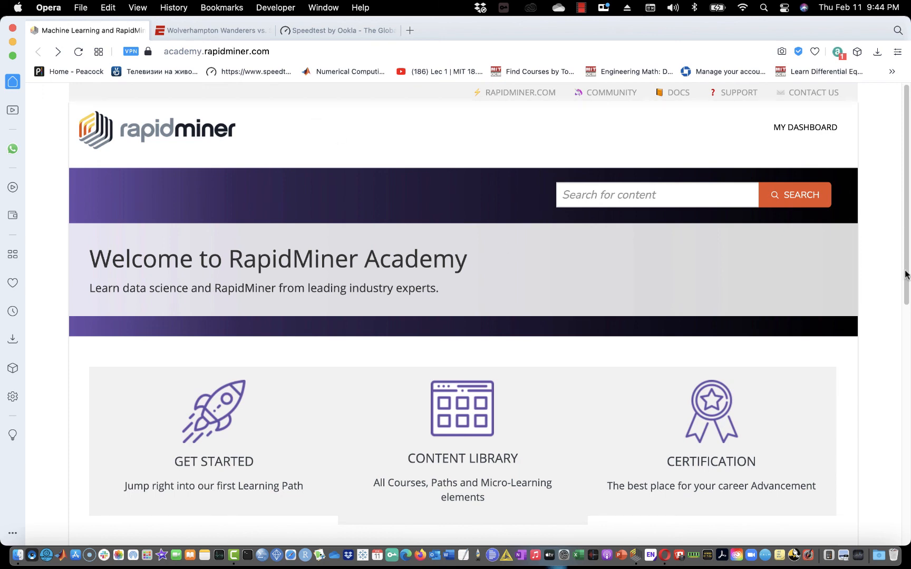
{"action": "left_click_drag", "start_coordinate": [905, 274], "coordinate": [900, 415]}
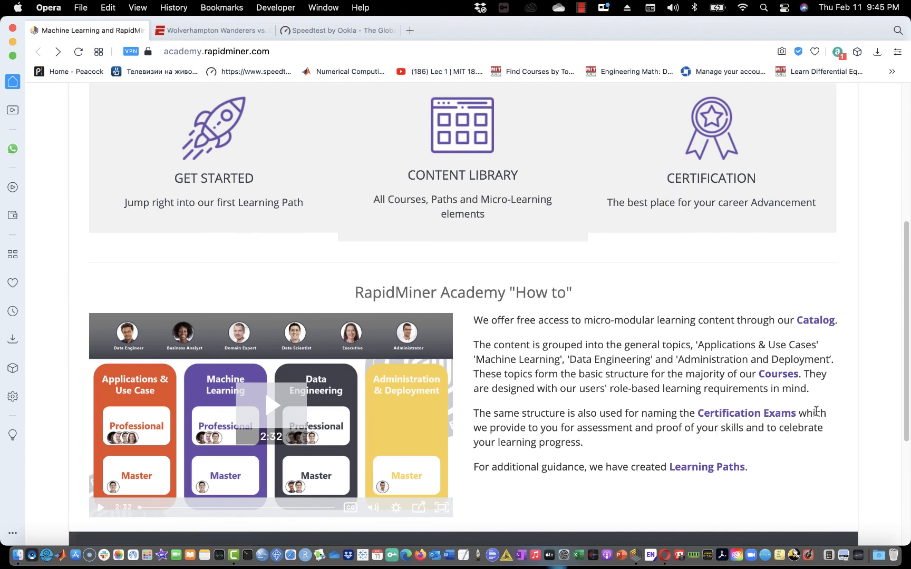
{"action": "left_click", "coordinate": [713, 469]}
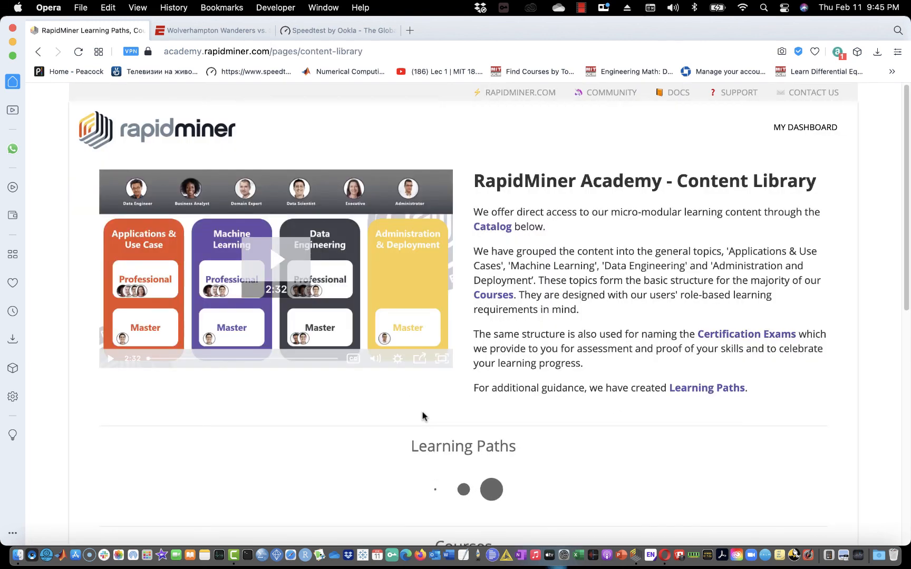
{"action": "scroll", "coordinate": [905, 190], "scroll_direction": "down", "scroll_amount": 5}
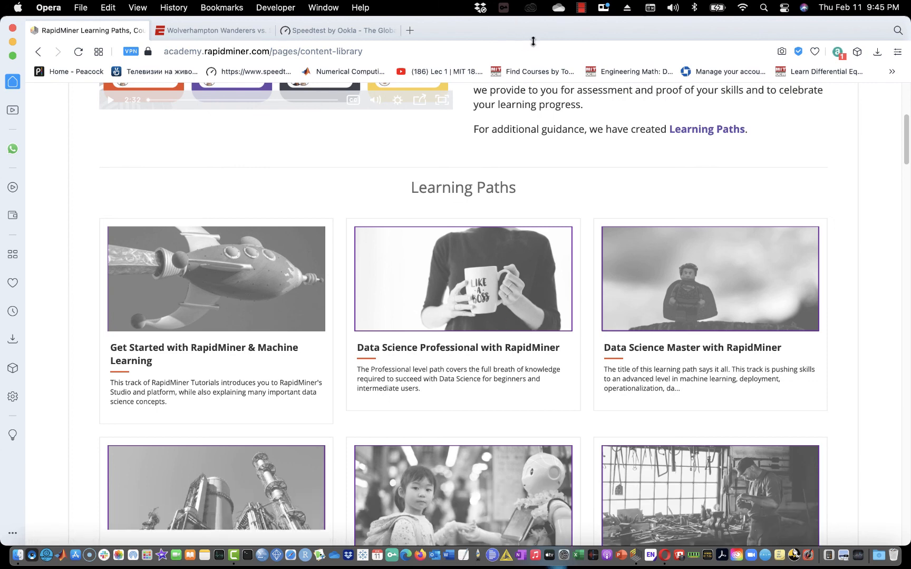
{"action": "left_click", "coordinate": [582, 7]}
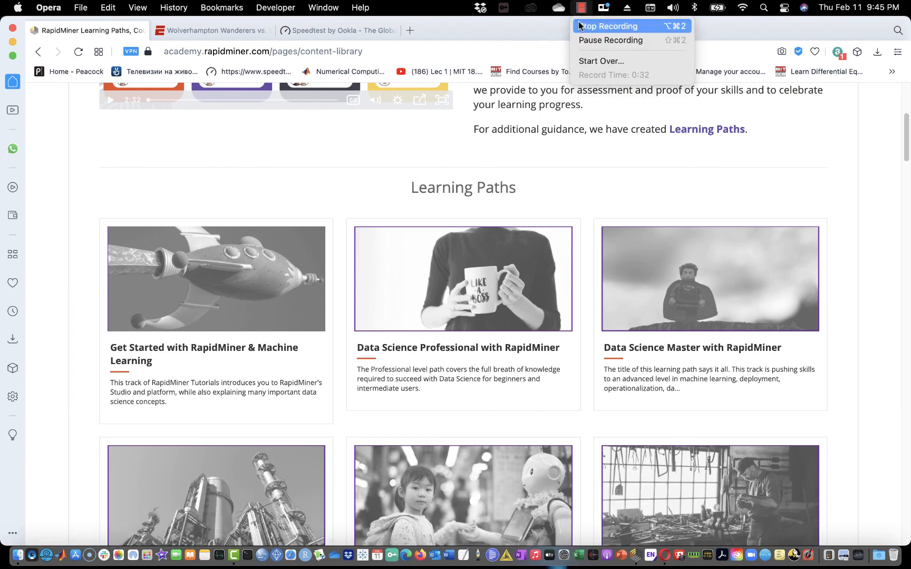
{"action": "left_click", "coordinate": [606, 28]}
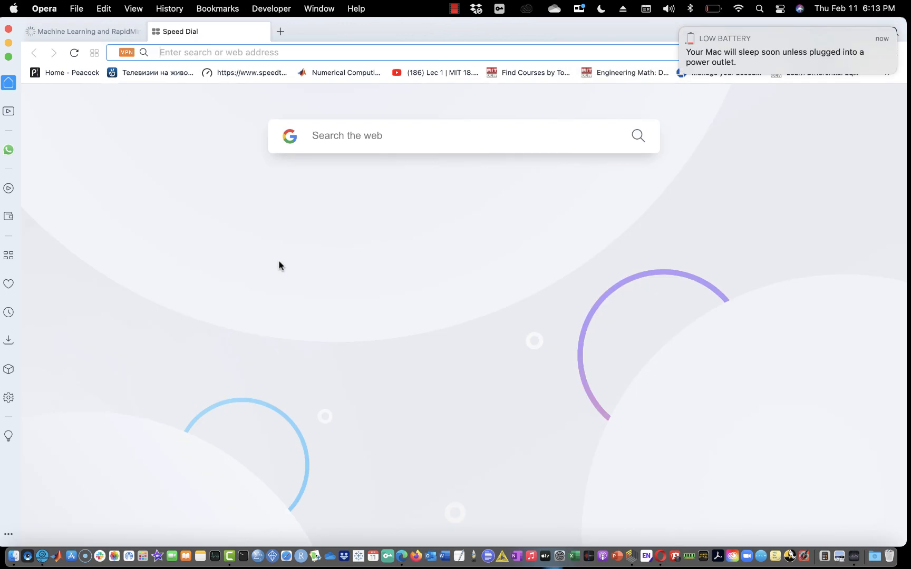